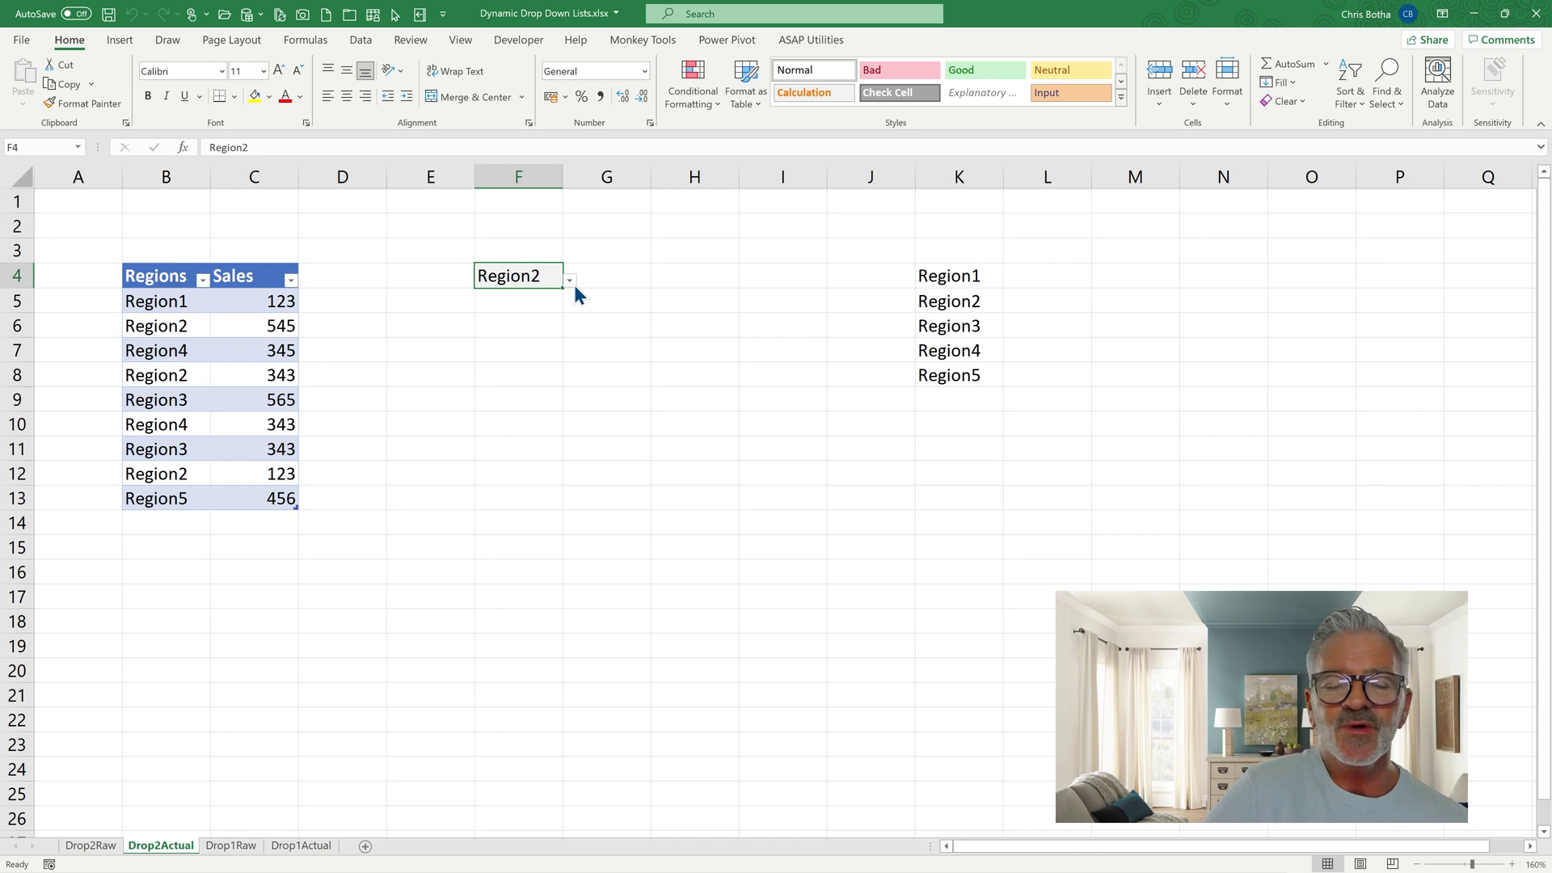
- Examine the region choices offered by the drop-down in cell F4 on the Drop2Actual and Drop1Actual sheets
{"action": "left_click", "coordinate": [571, 281]}
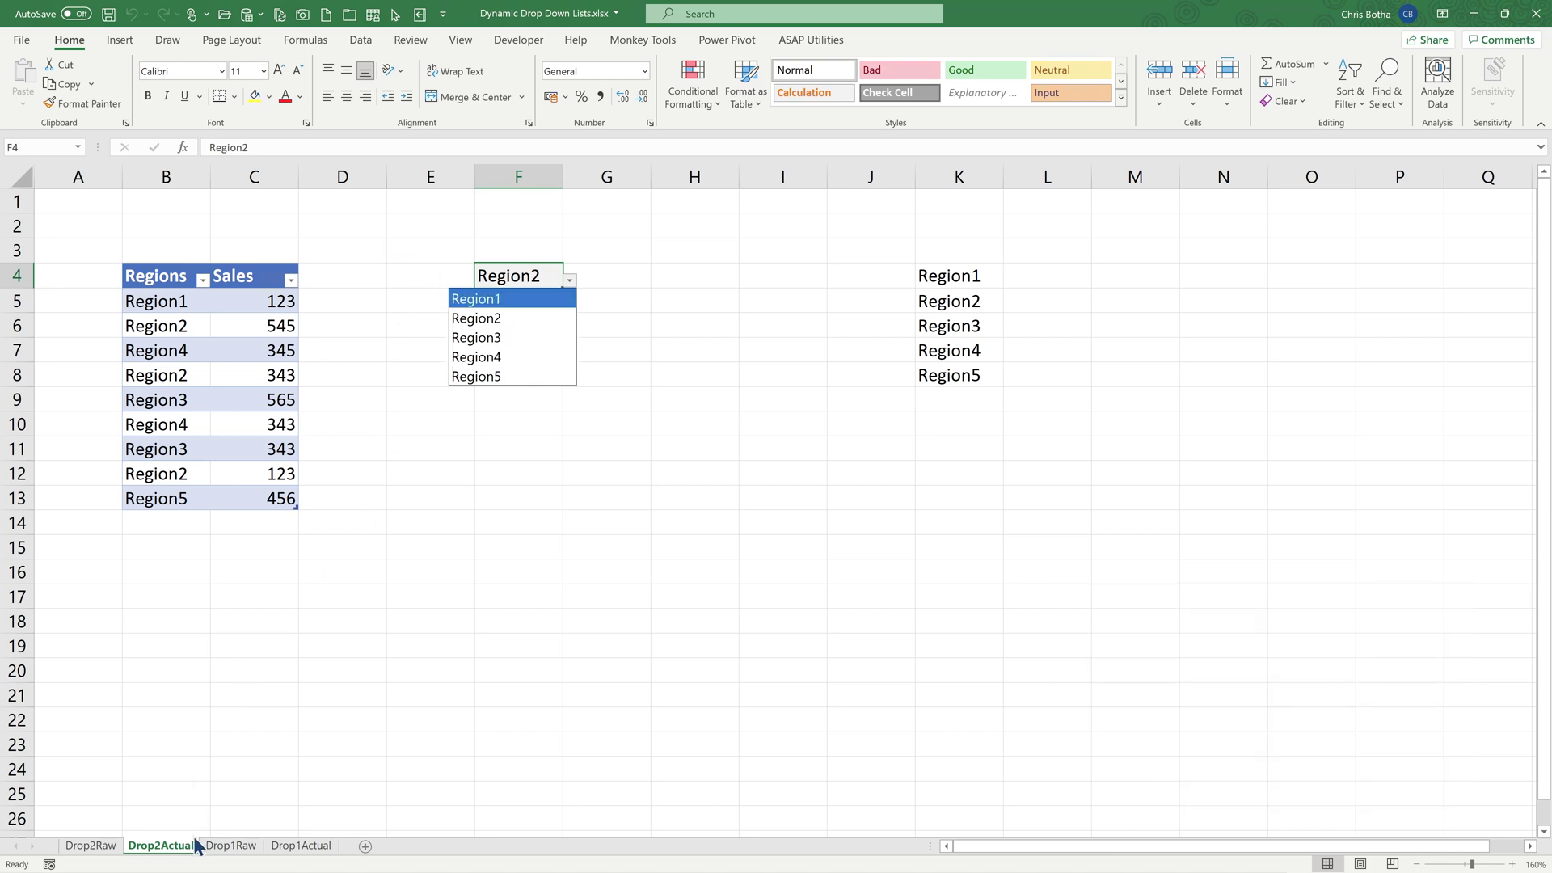
{"action": "left_click", "coordinate": [289, 852]}
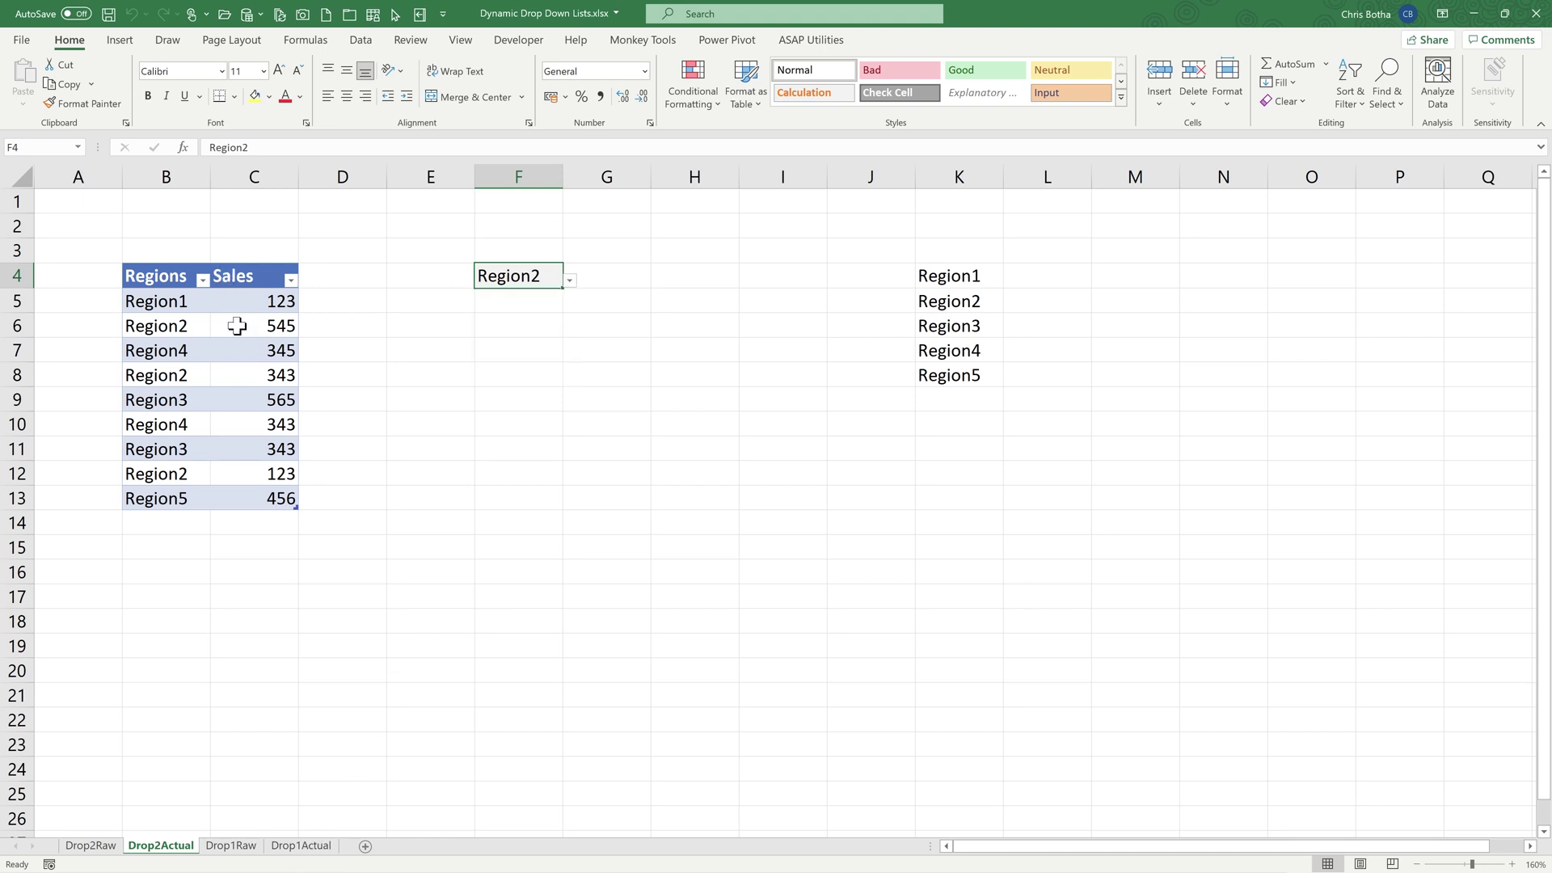
{"action": "left_click", "coordinate": [285, 849]}
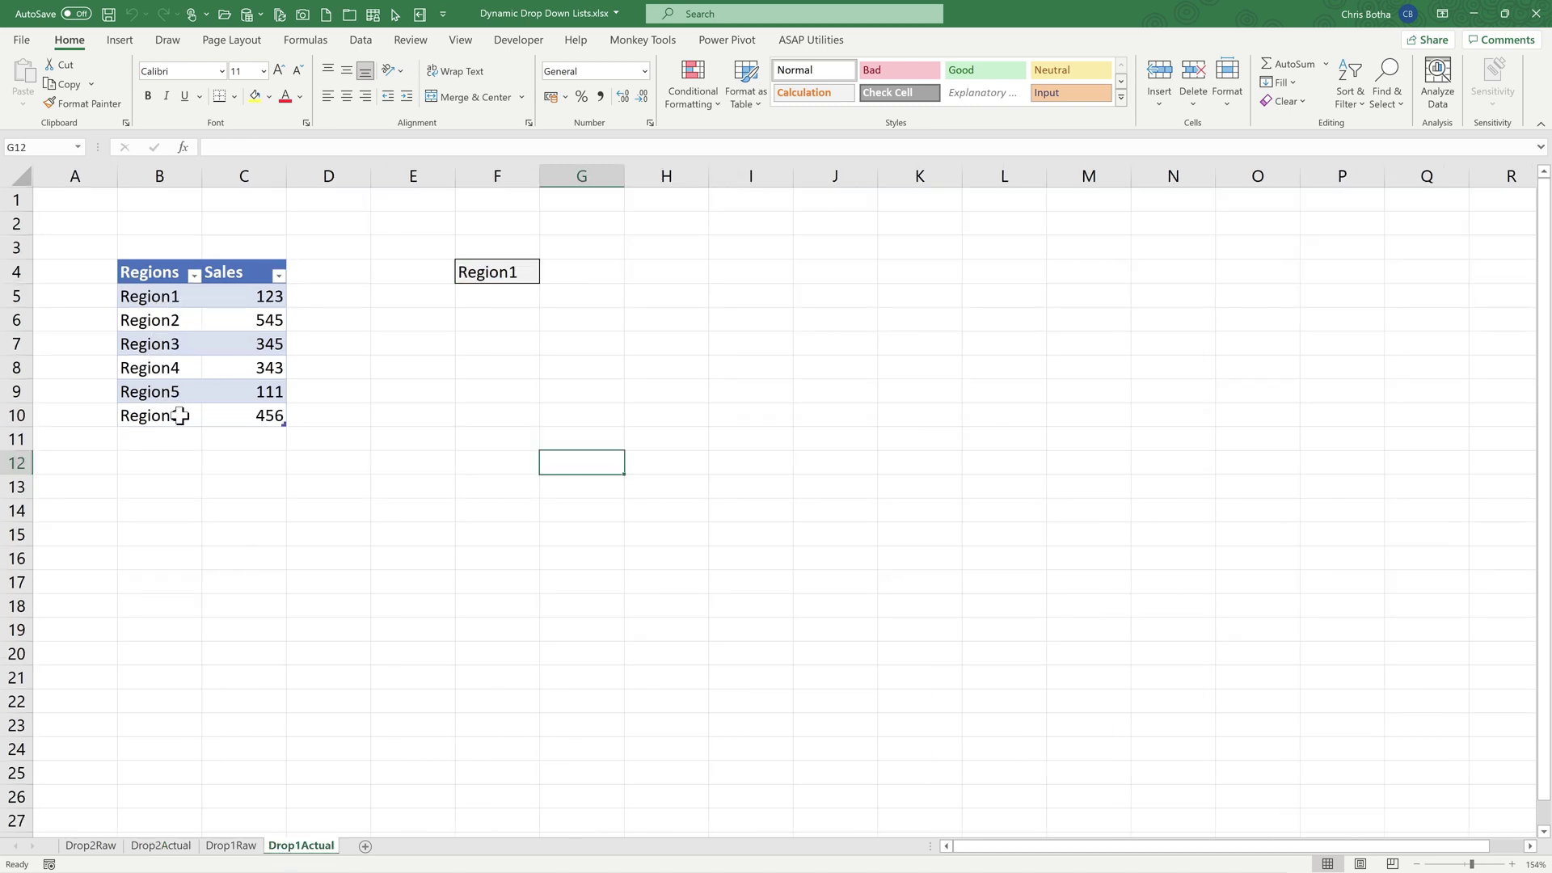
{"action": "left_click", "coordinate": [527, 274]}
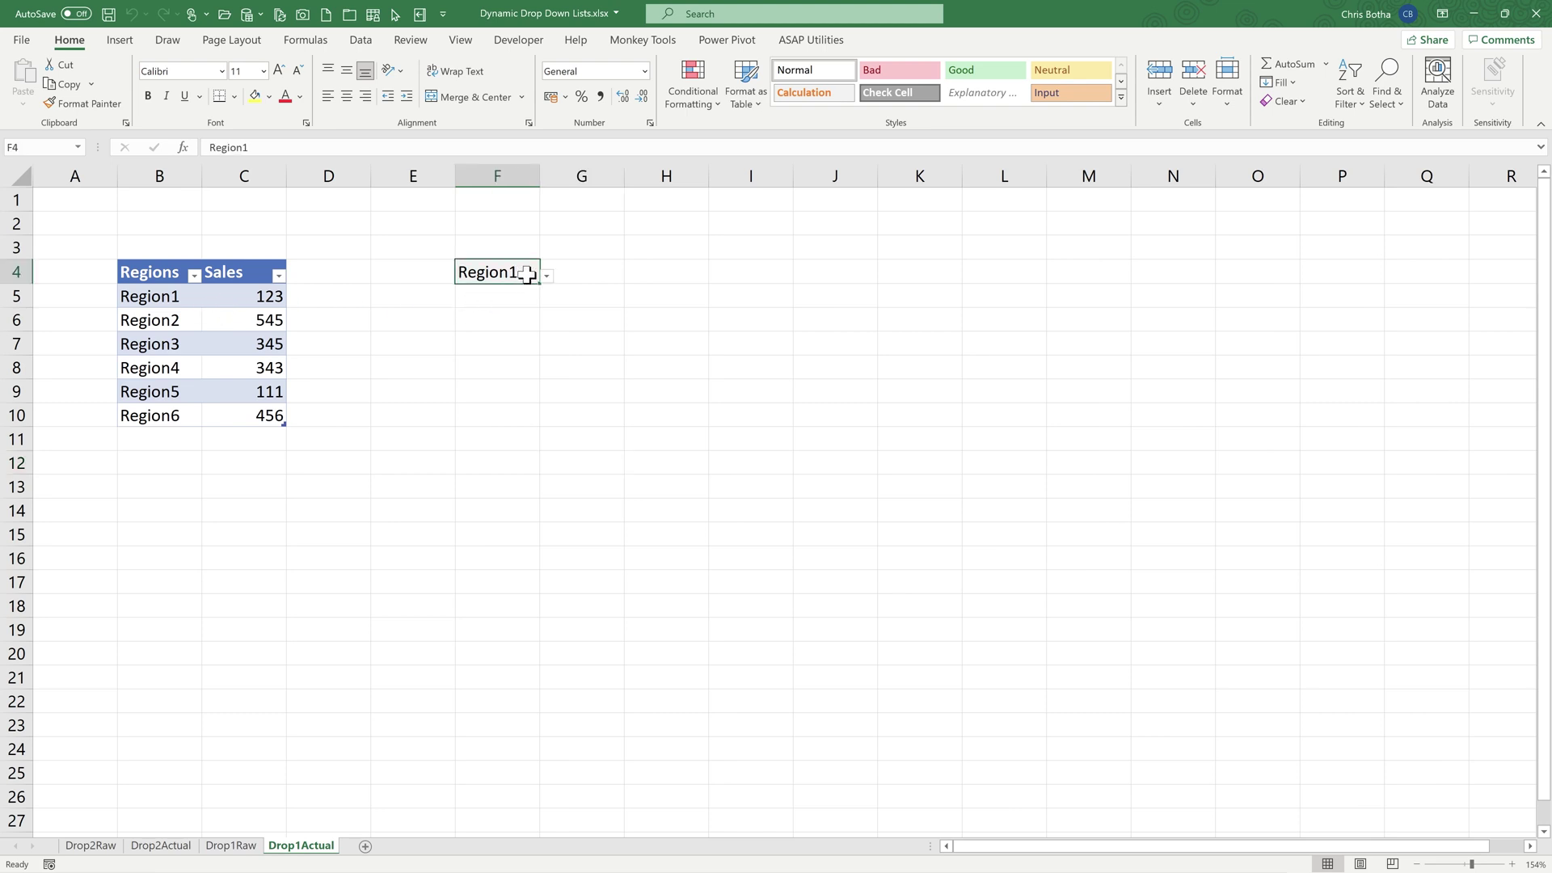
{"action": "left_click", "coordinate": [547, 276]}
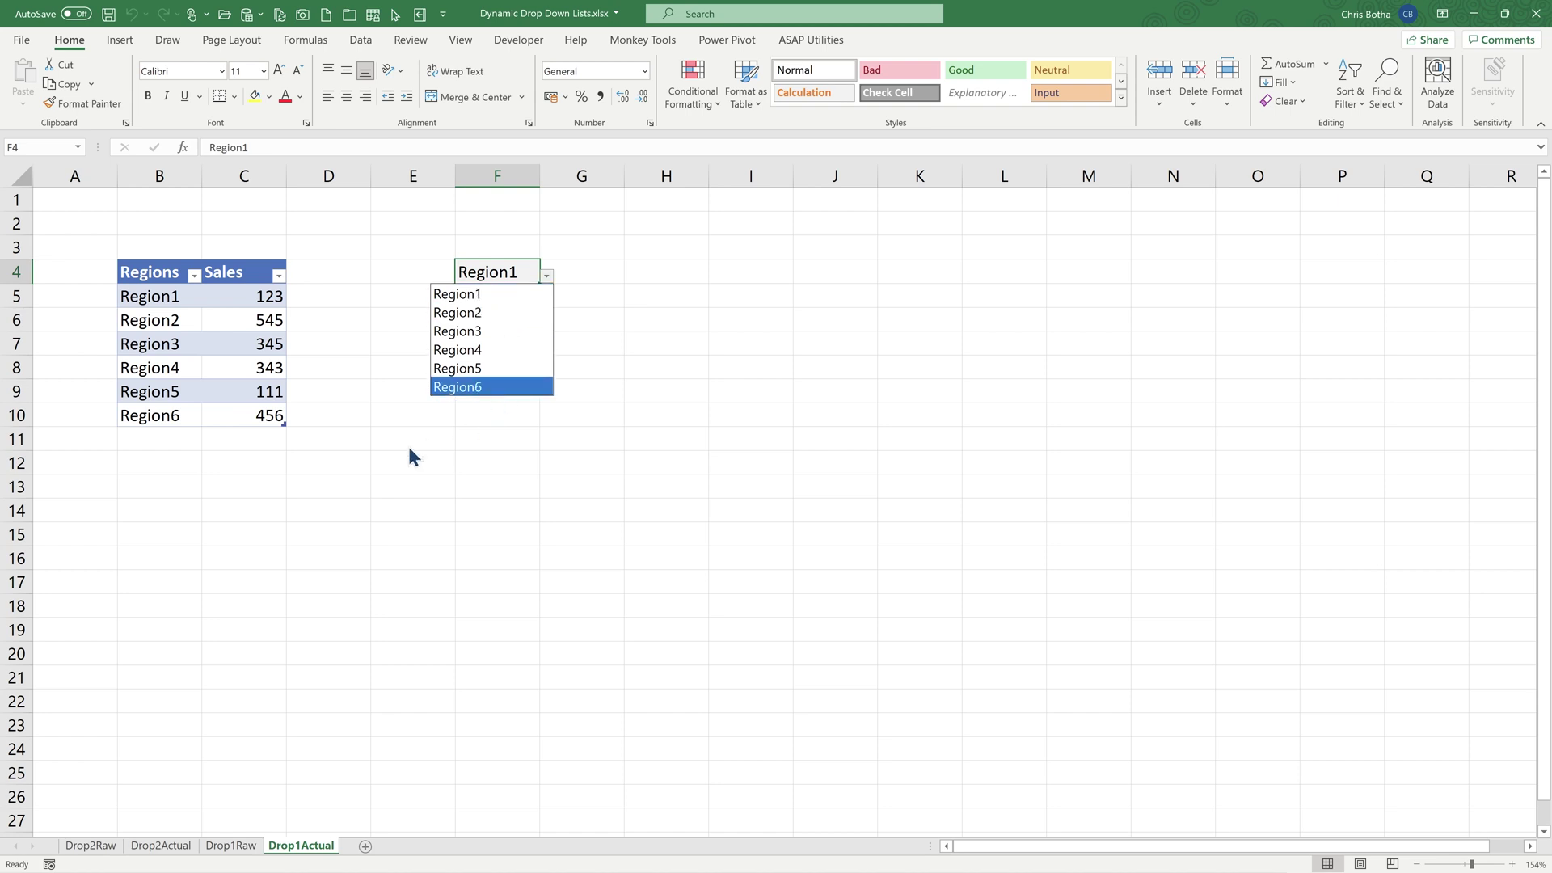
- Add a REgion7 row with sales of 343 directly below the table and check the drop-down choices in cell F4
{"action": "left_click", "coordinate": [143, 435]}
{"action": "left_click", "coordinate": [143, 435]}
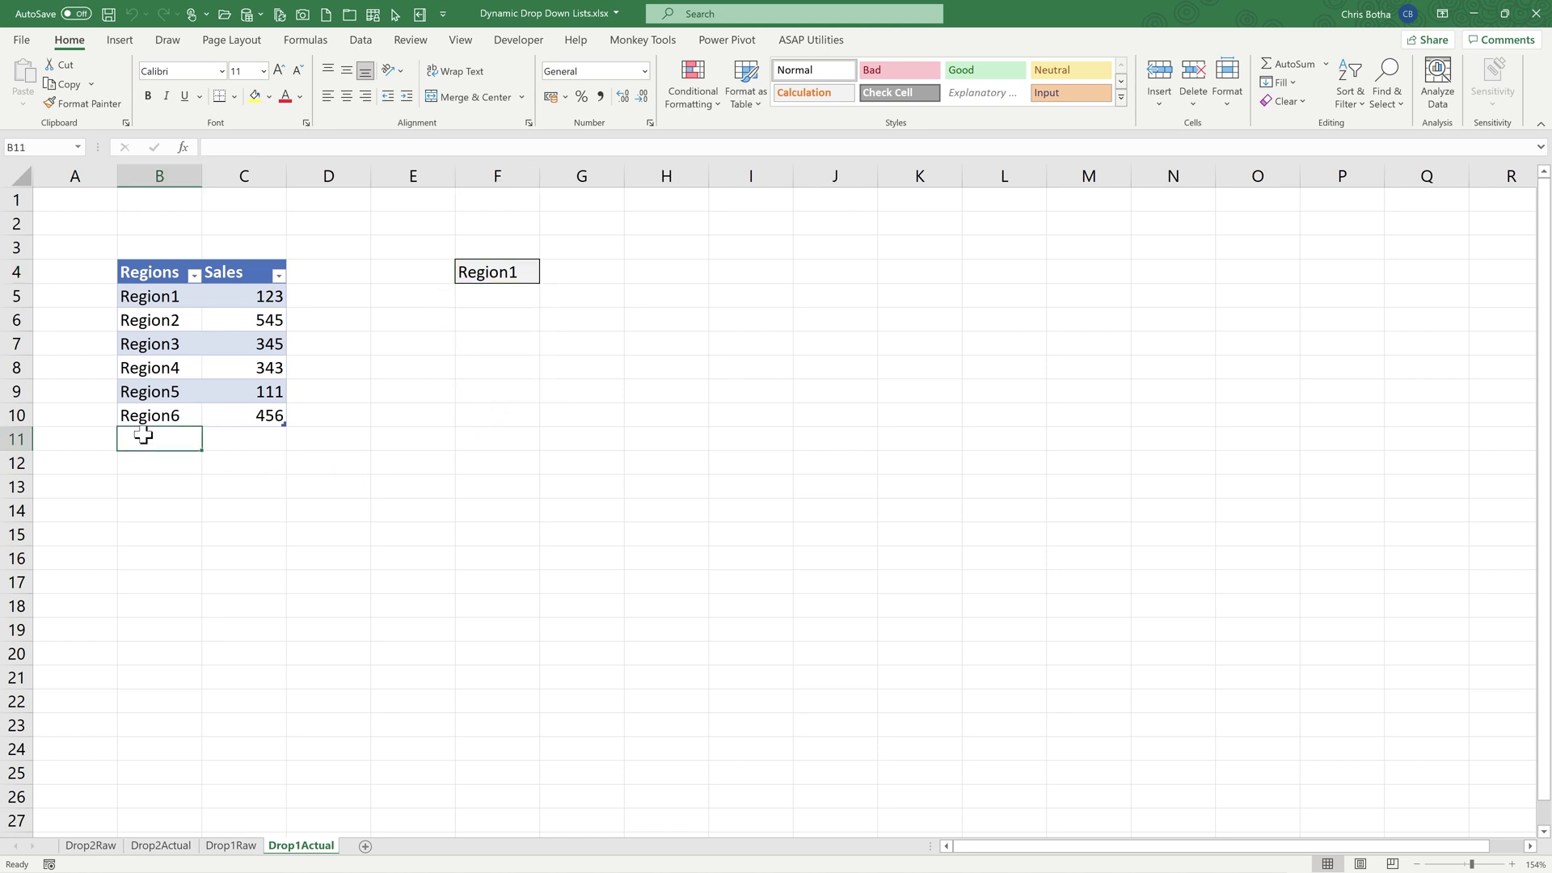
{"action": "type", "text": "REgio"}
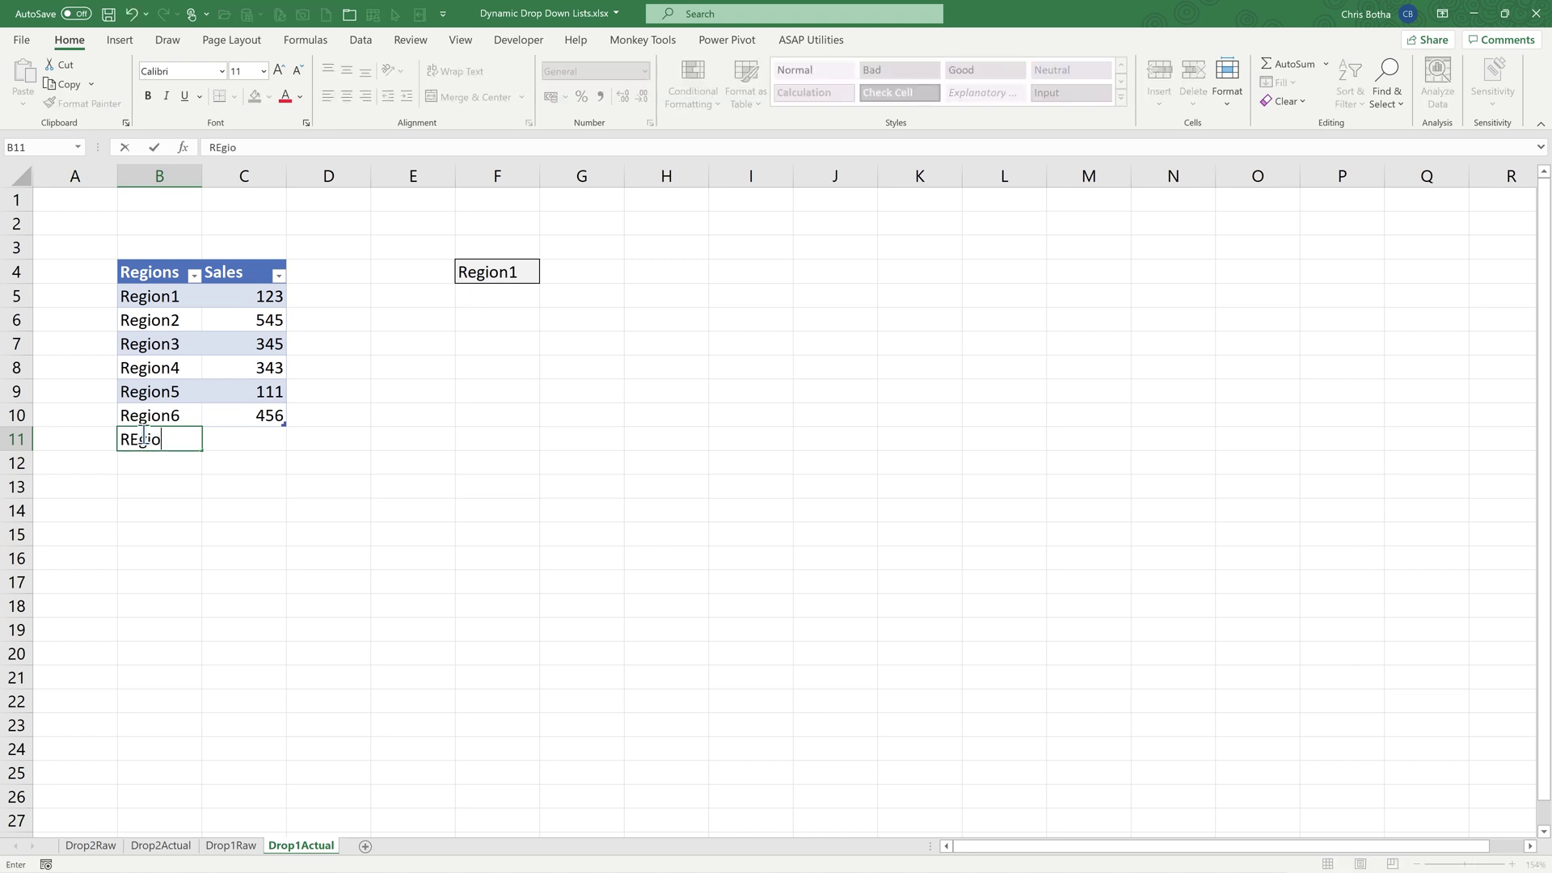
{"action": "type", "text": "n7"}
{"action": "key", "text": "Return"}
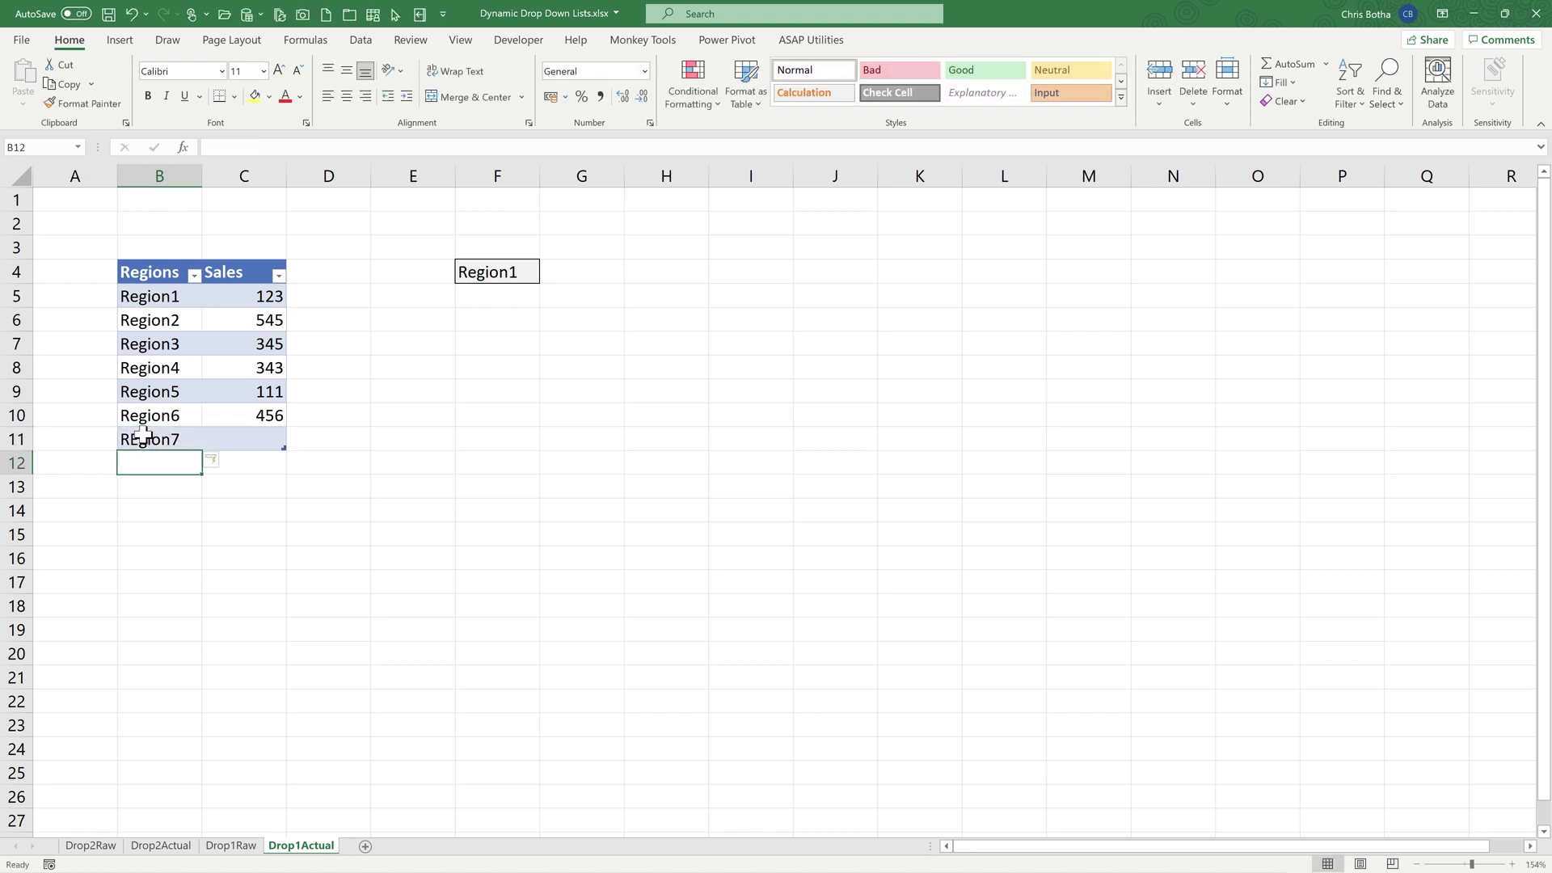
{"action": "key", "text": "Up"}
{"action": "key", "text": "Right"}
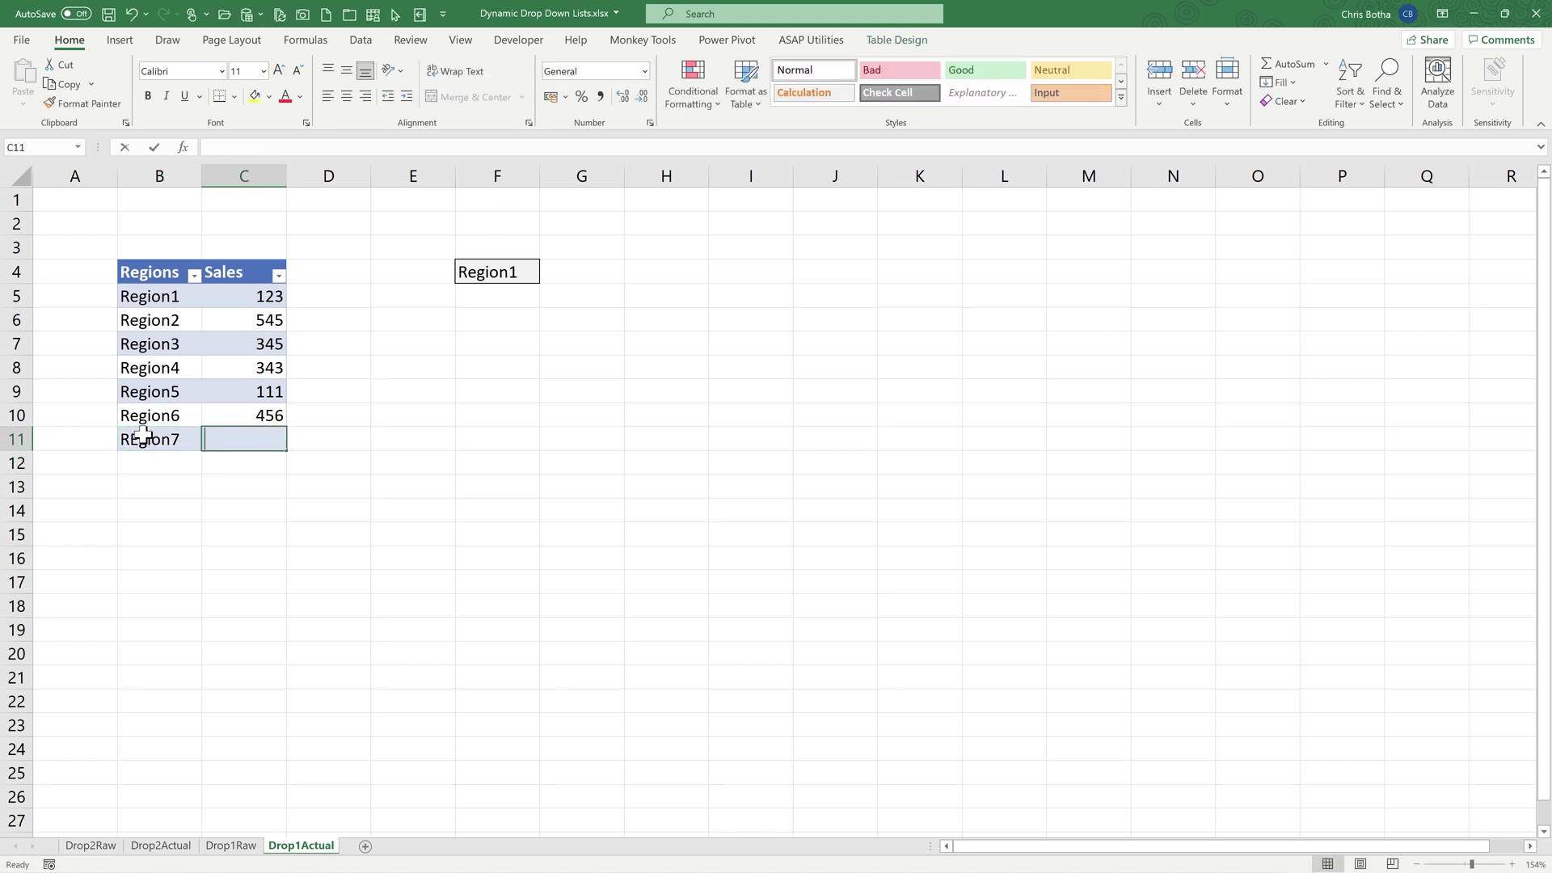
{"action": "type", "text": "343"}
{"action": "key", "text": "Tab"}
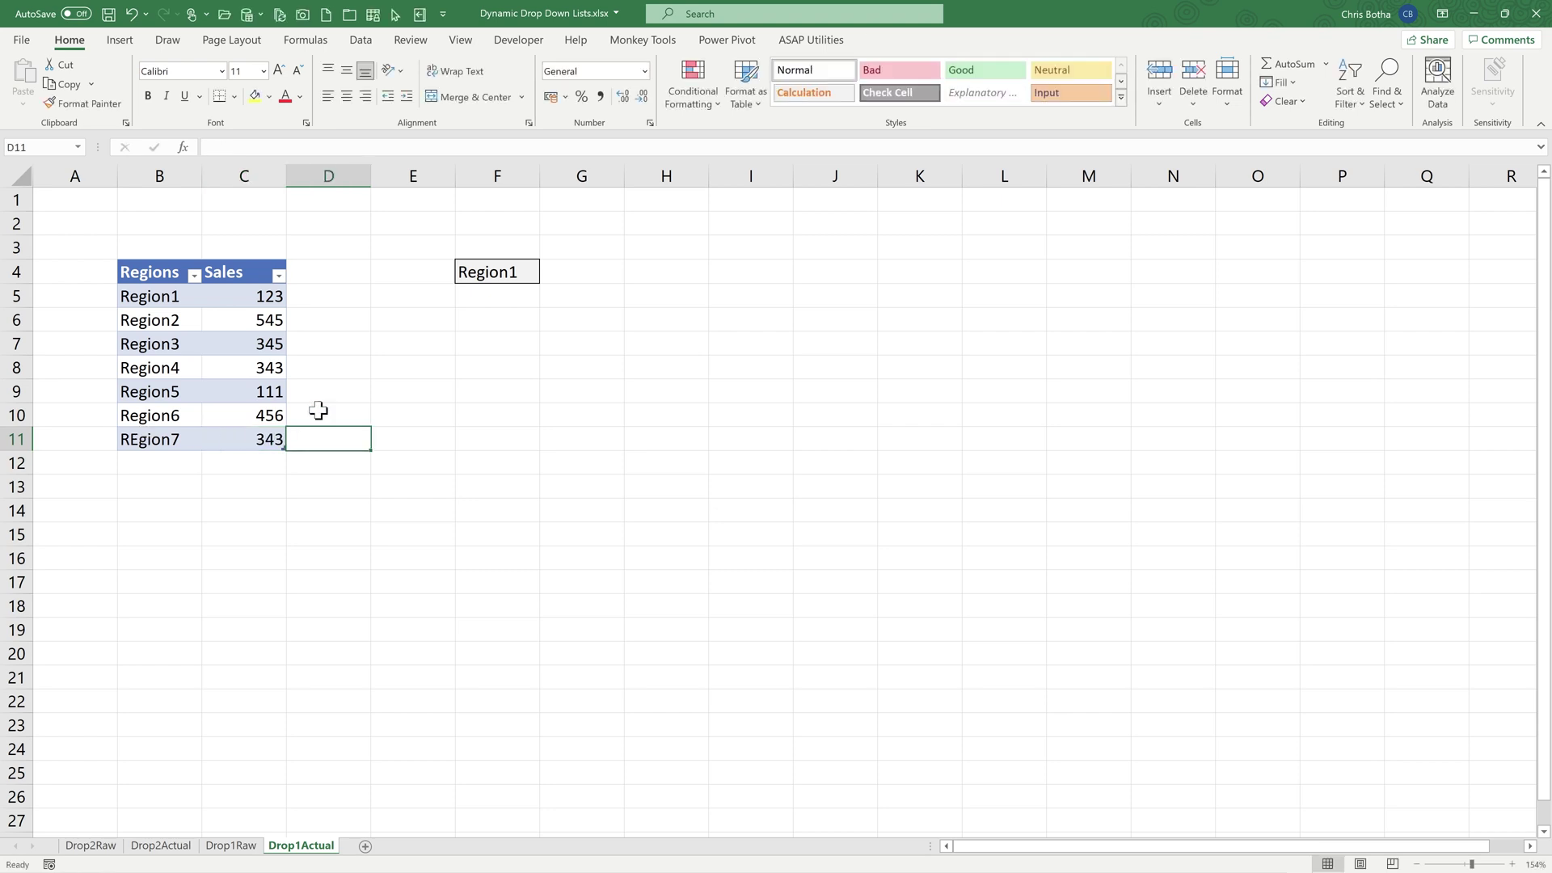
{"action": "left_click", "coordinate": [523, 272]}
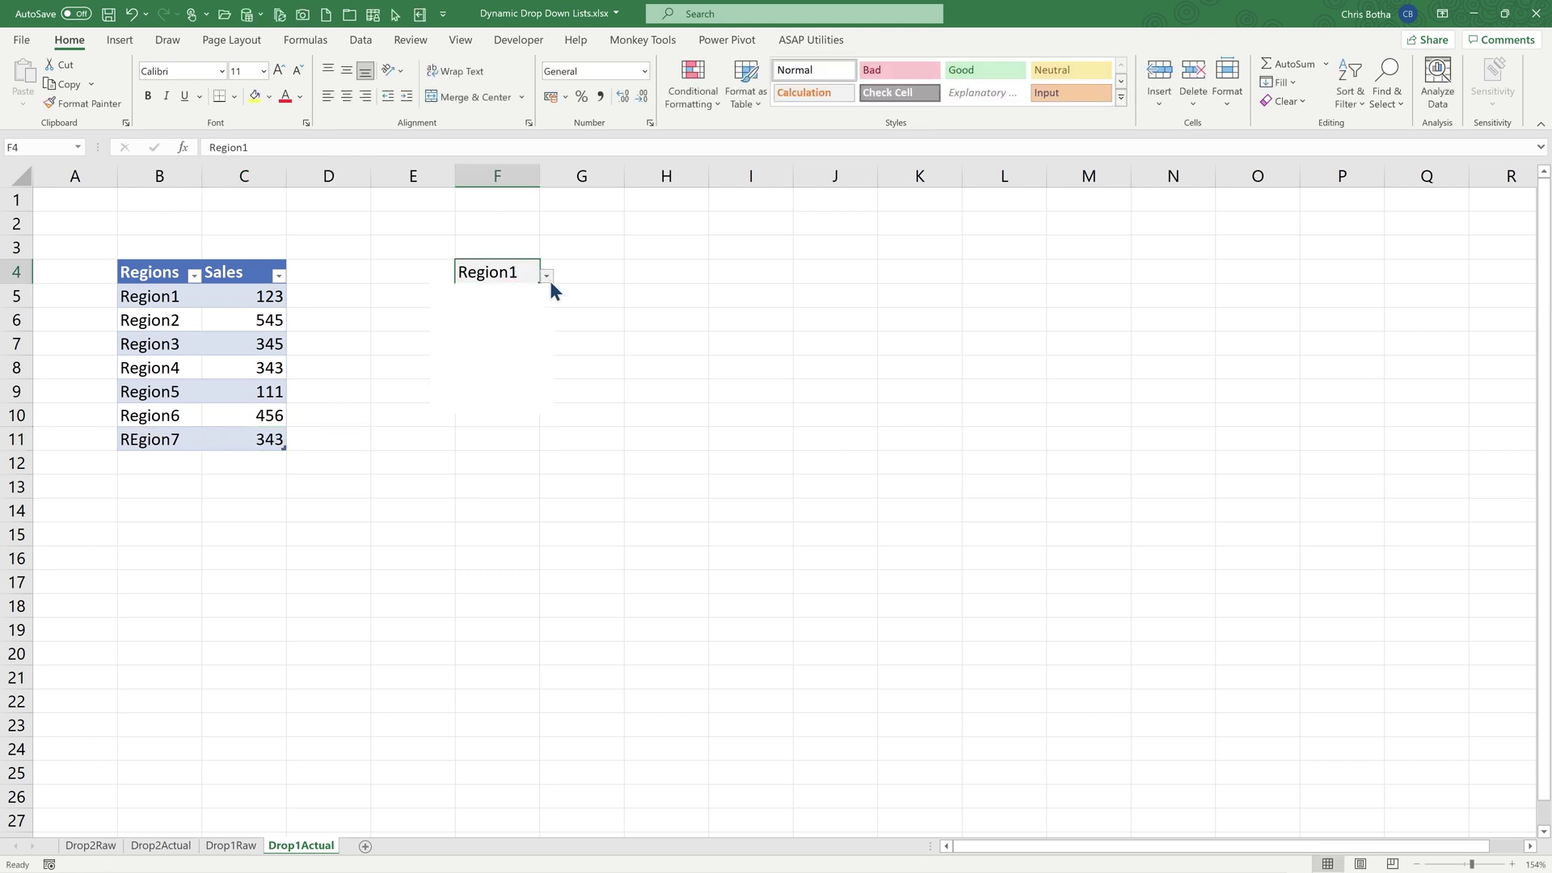
{"action": "left_click", "coordinate": [547, 277]}
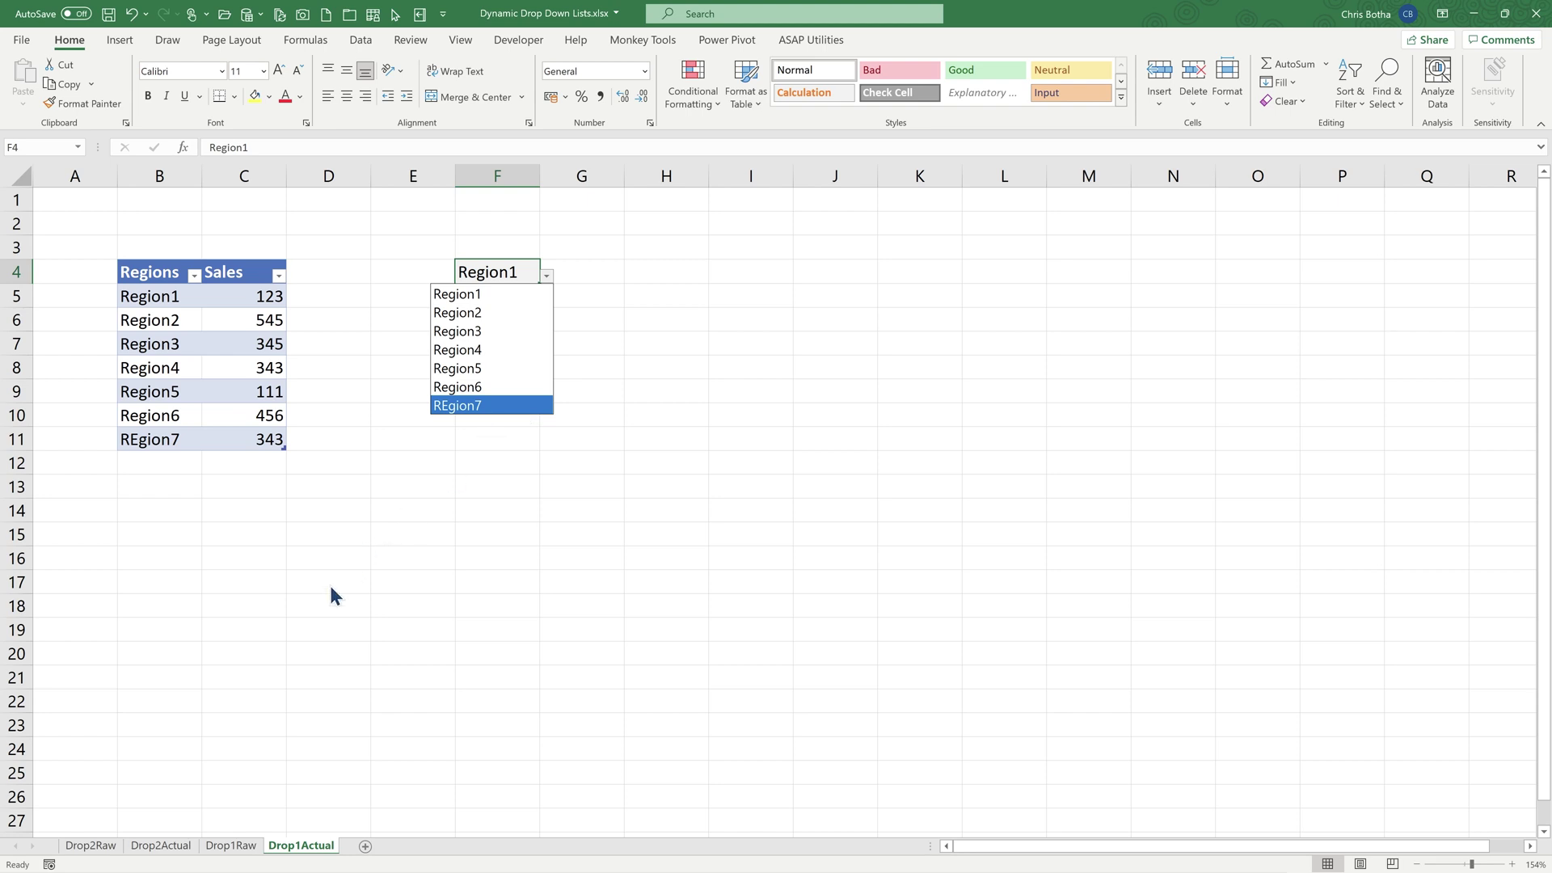
- On the Drop1Raw sheet, convert the regions and sales data in B4:C8 into a table with headers
{"action": "left_click", "coordinate": [244, 854]}
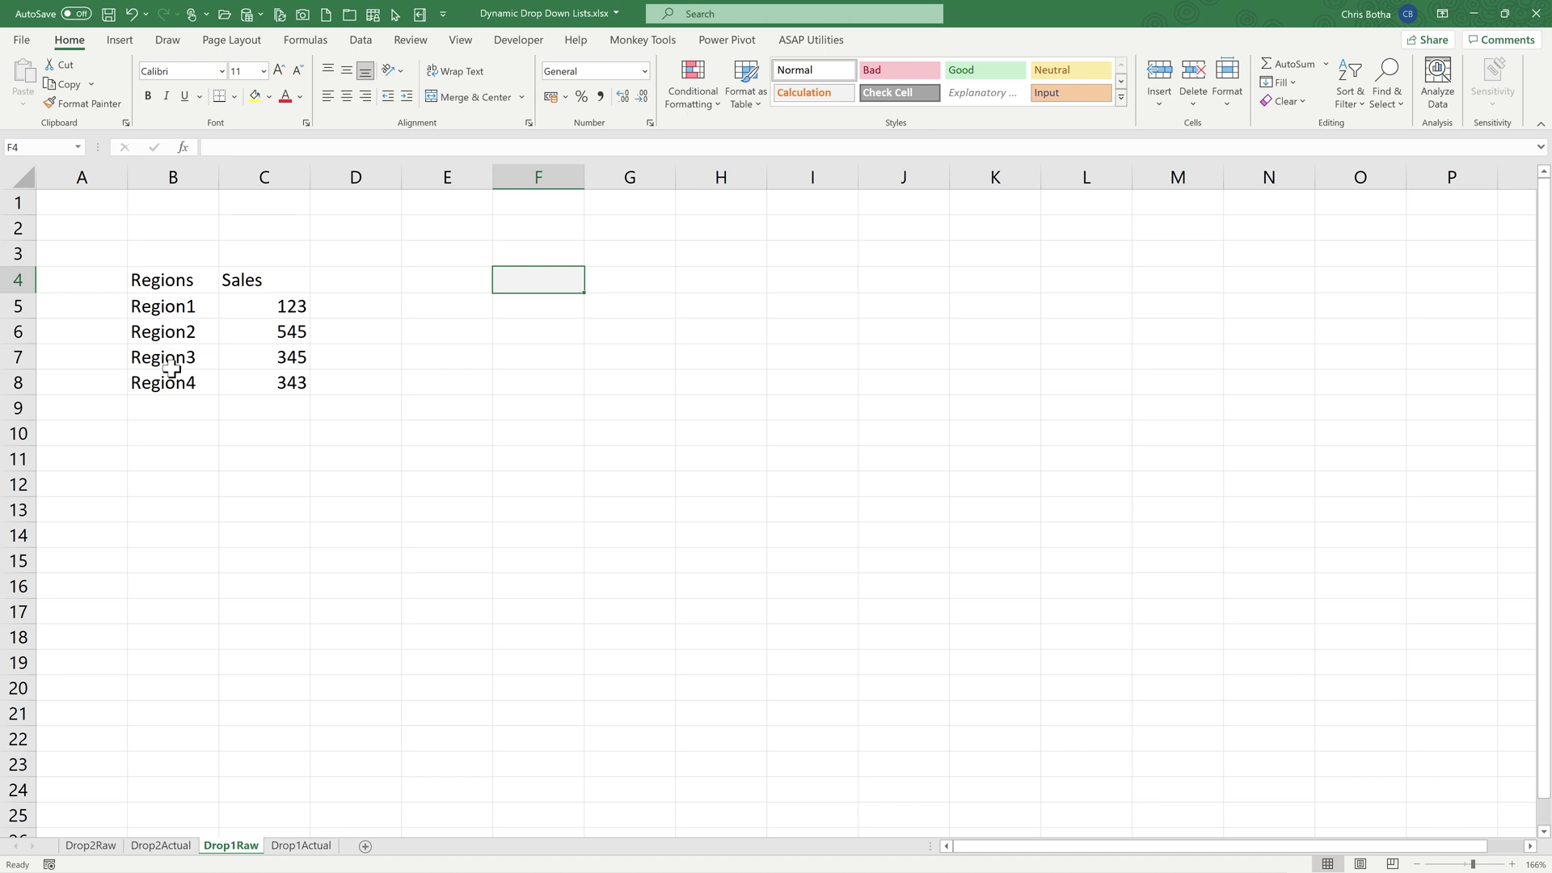
{"action": "left_click", "coordinate": [169, 312]}
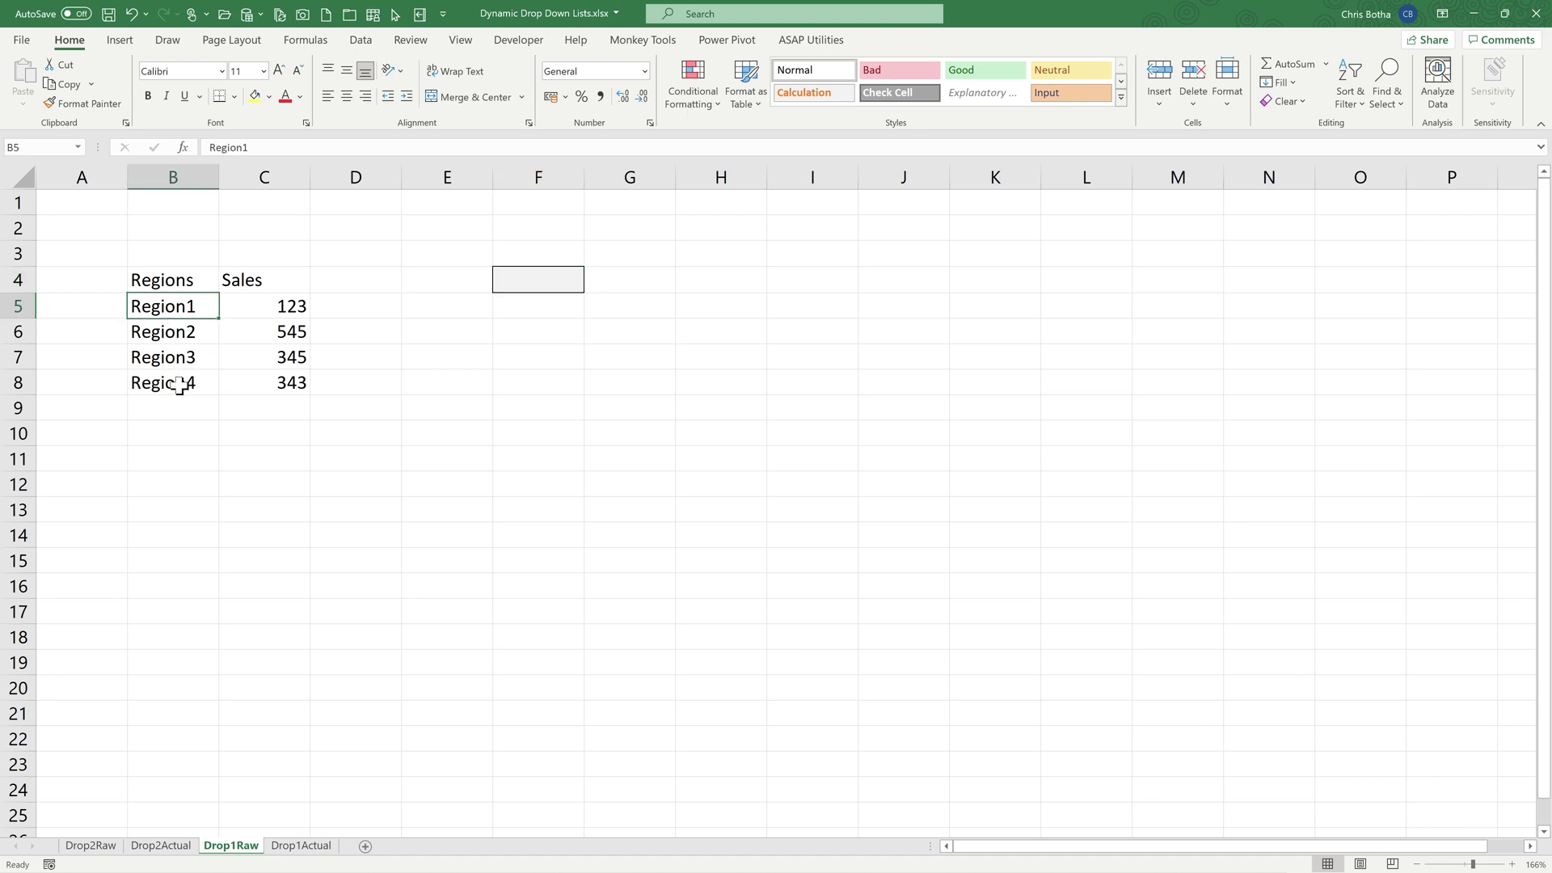
{"action": "left_click", "coordinate": [538, 280]}
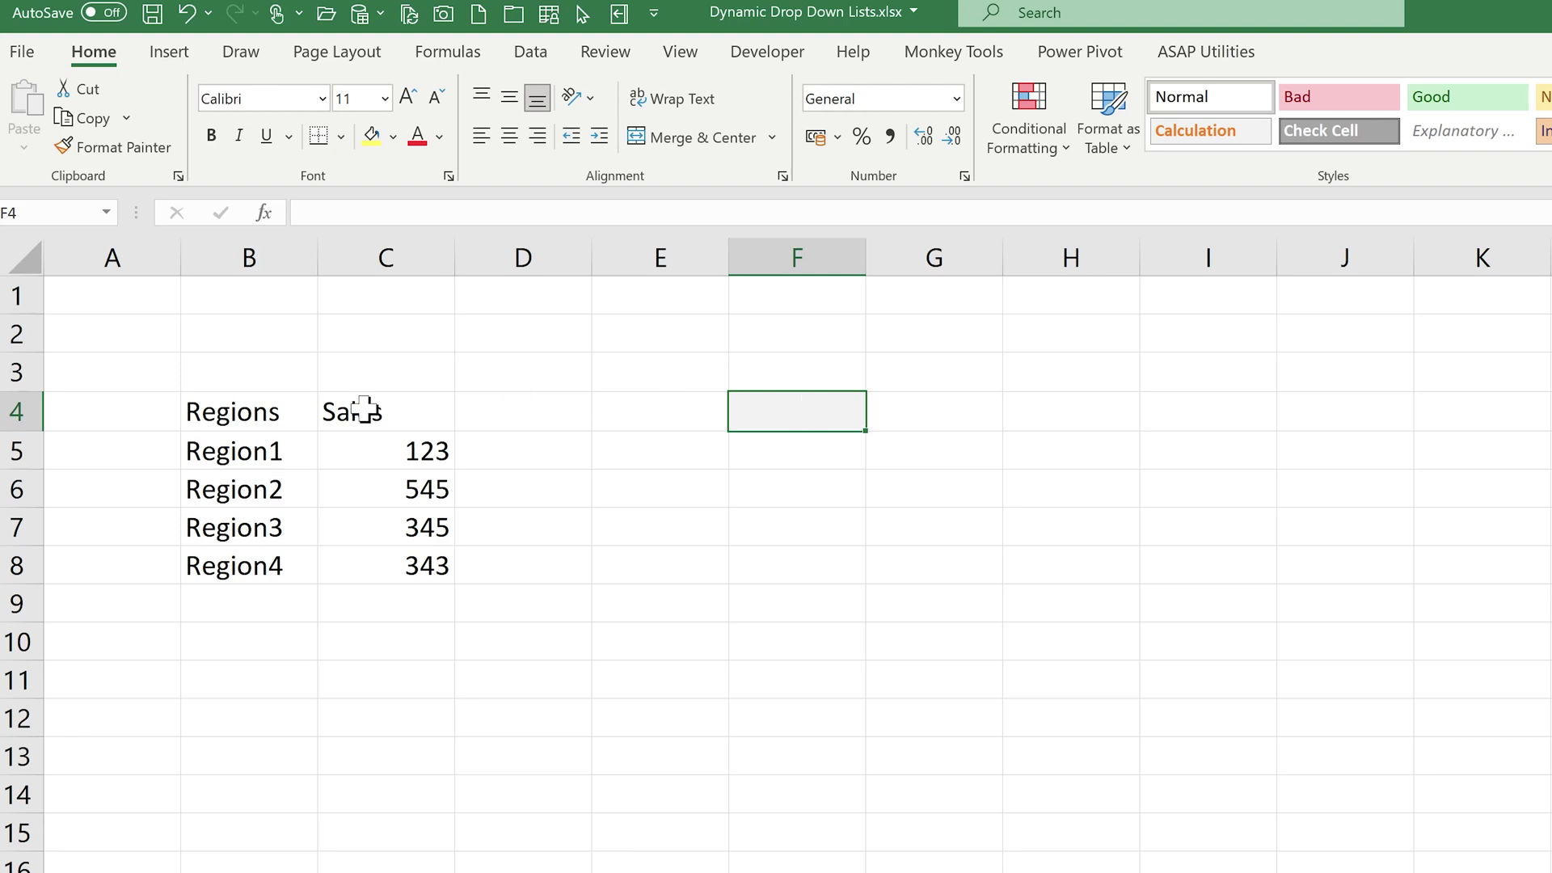
{"action": "left_click", "coordinate": [257, 450]}
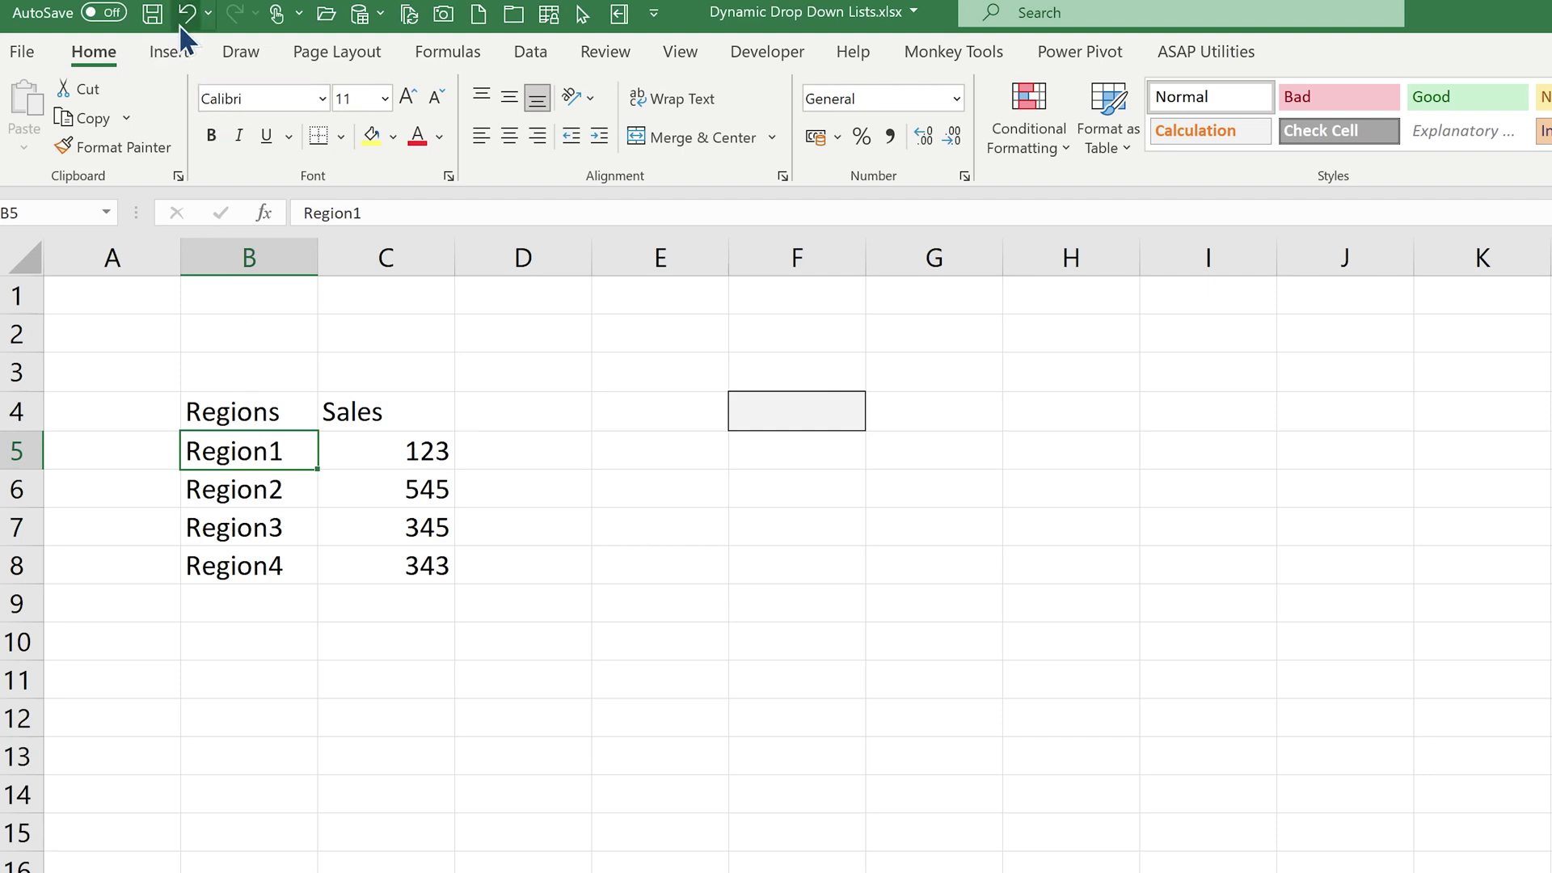
{"action": "left_click", "coordinate": [180, 55]}
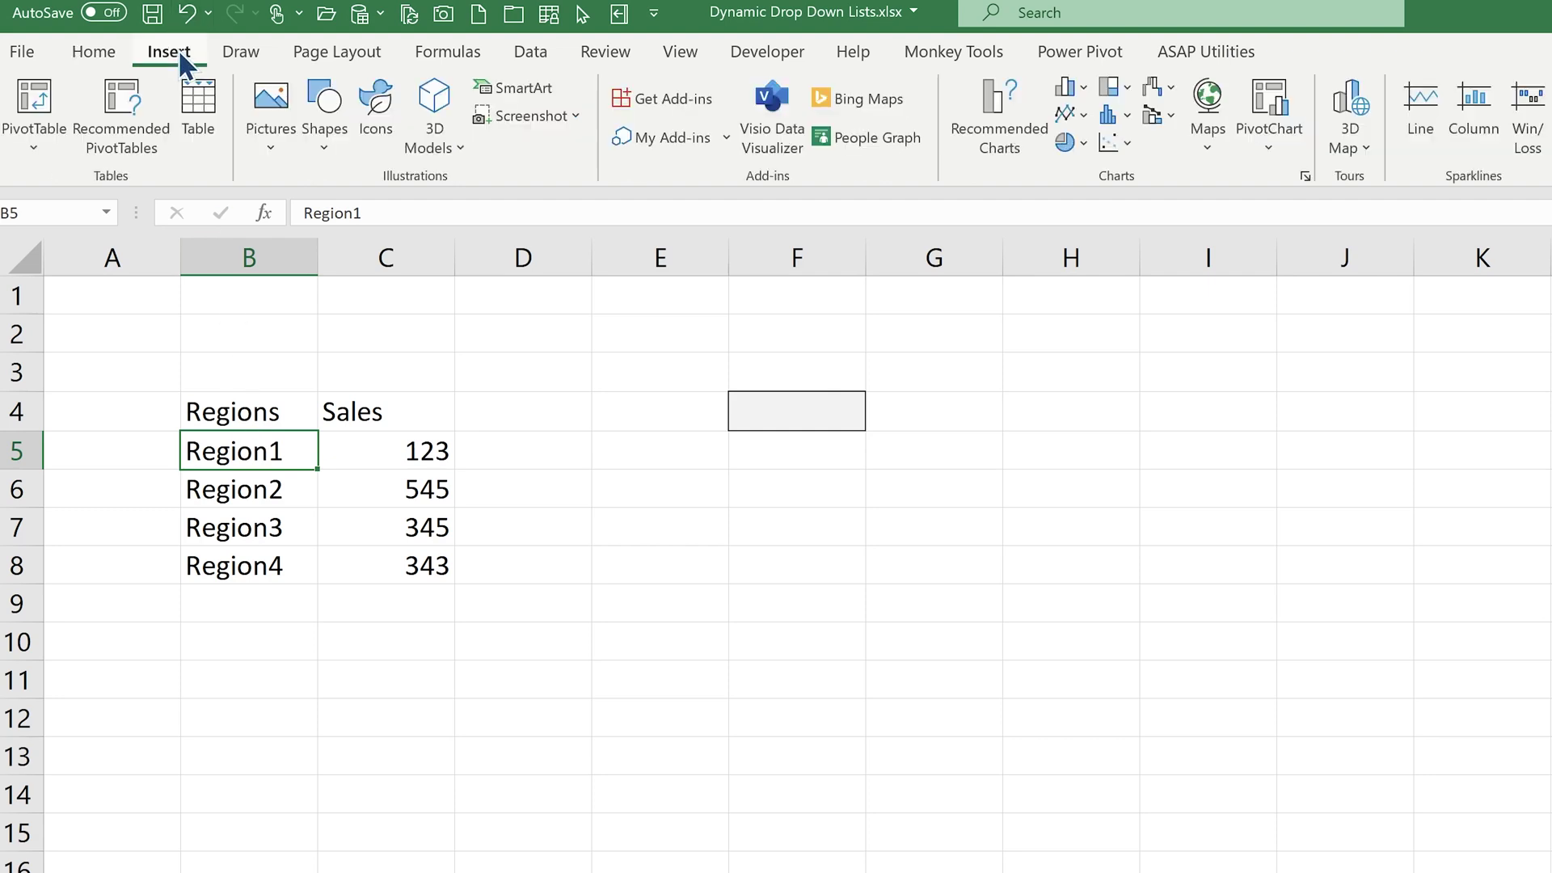
{"action": "left_click", "coordinate": [197, 115]}
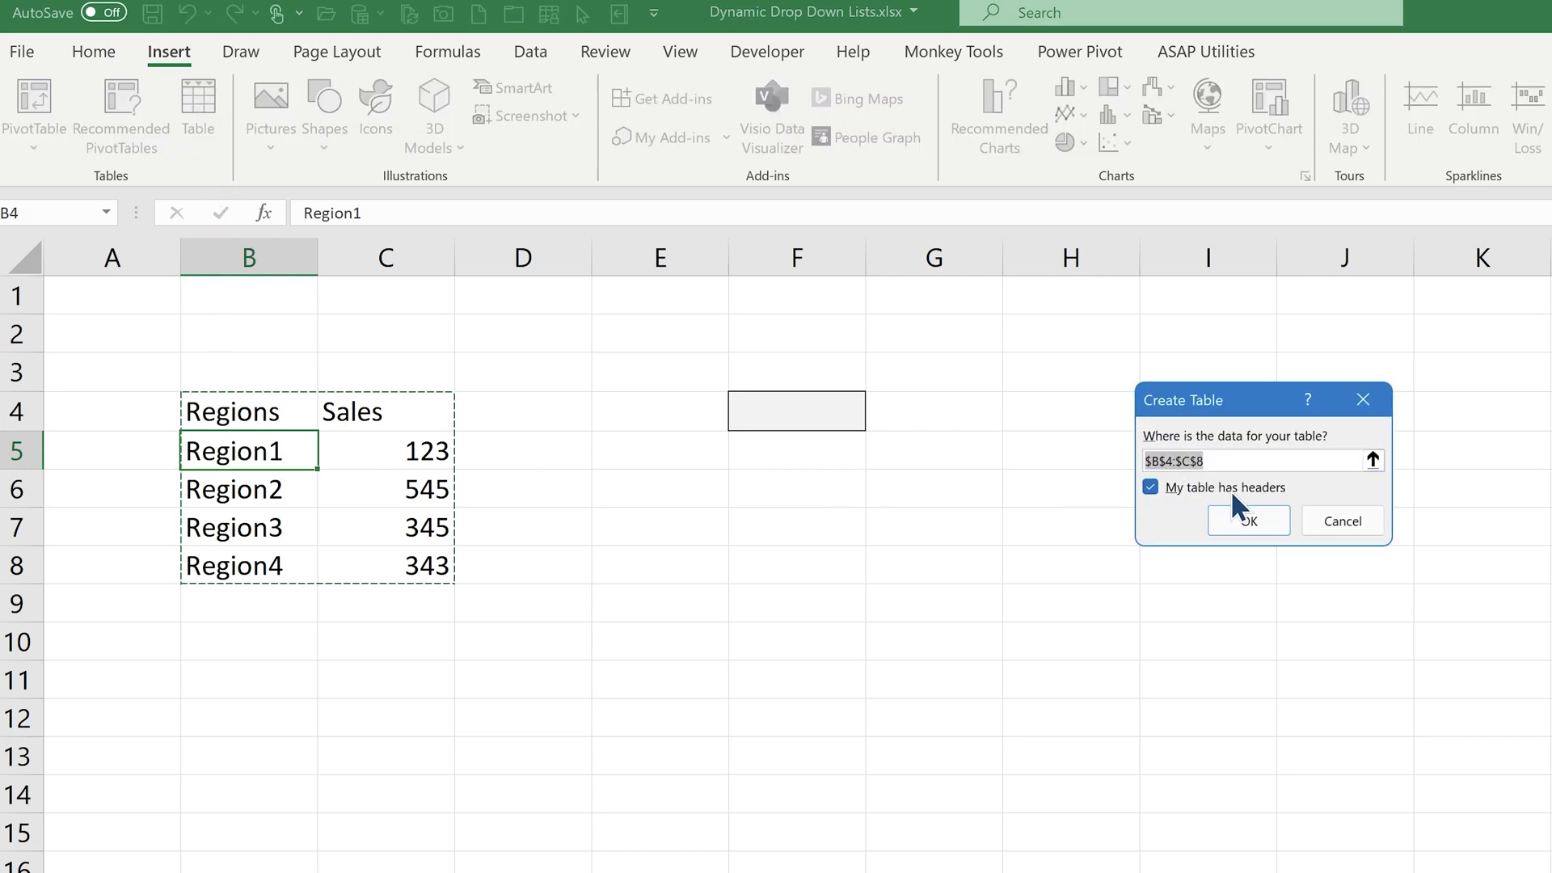
{"action": "left_click", "coordinate": [1245, 526]}
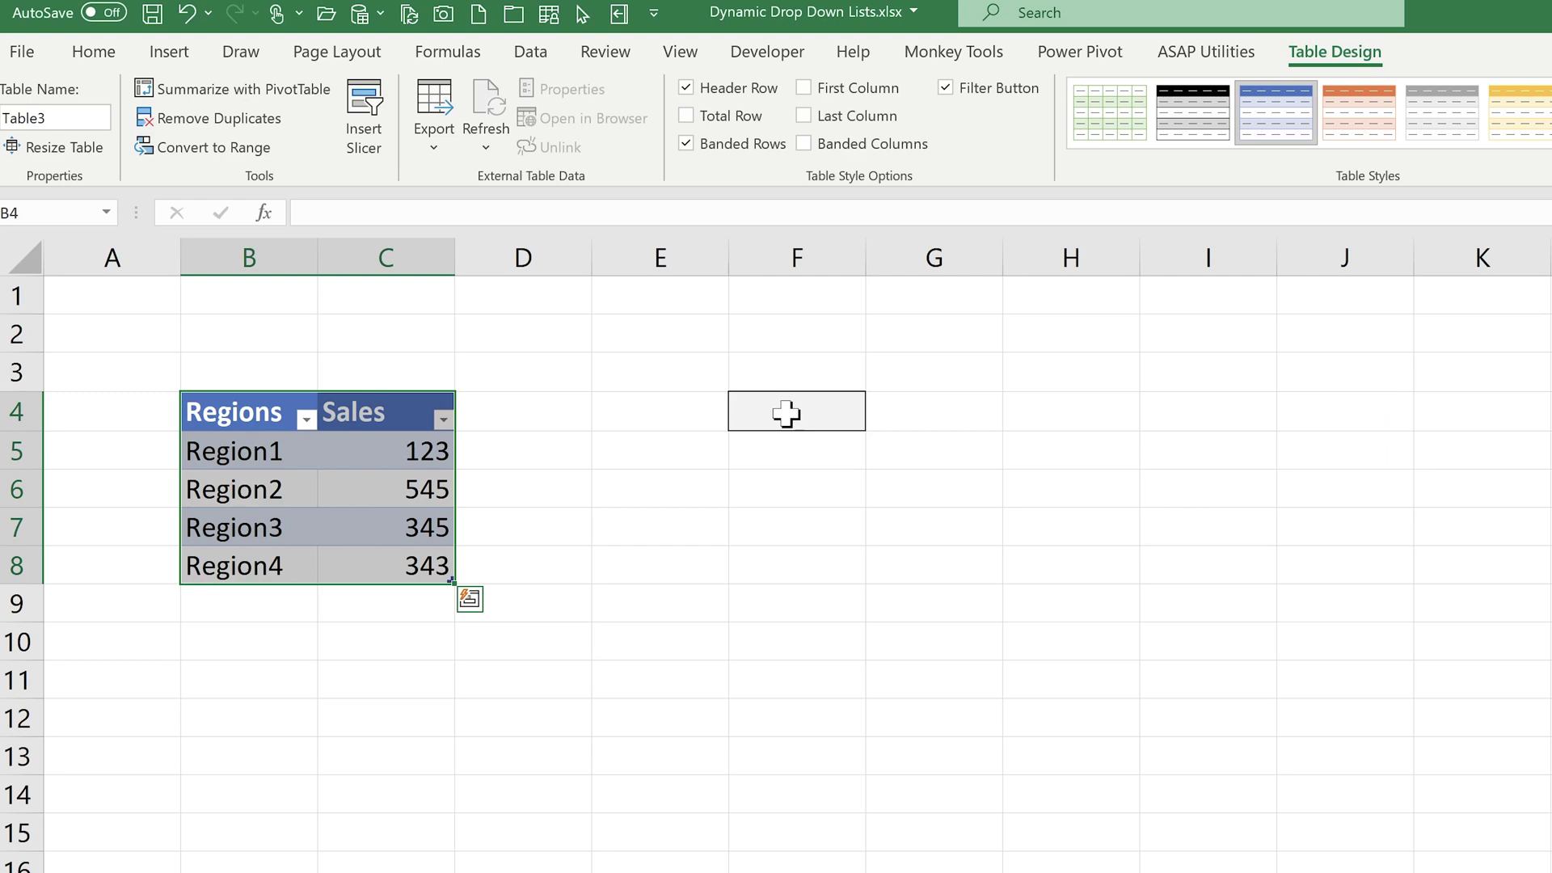
- Extend the new table with a Region5 row in row 9 and sales of 434
{"action": "left_click", "coordinate": [786, 413]}
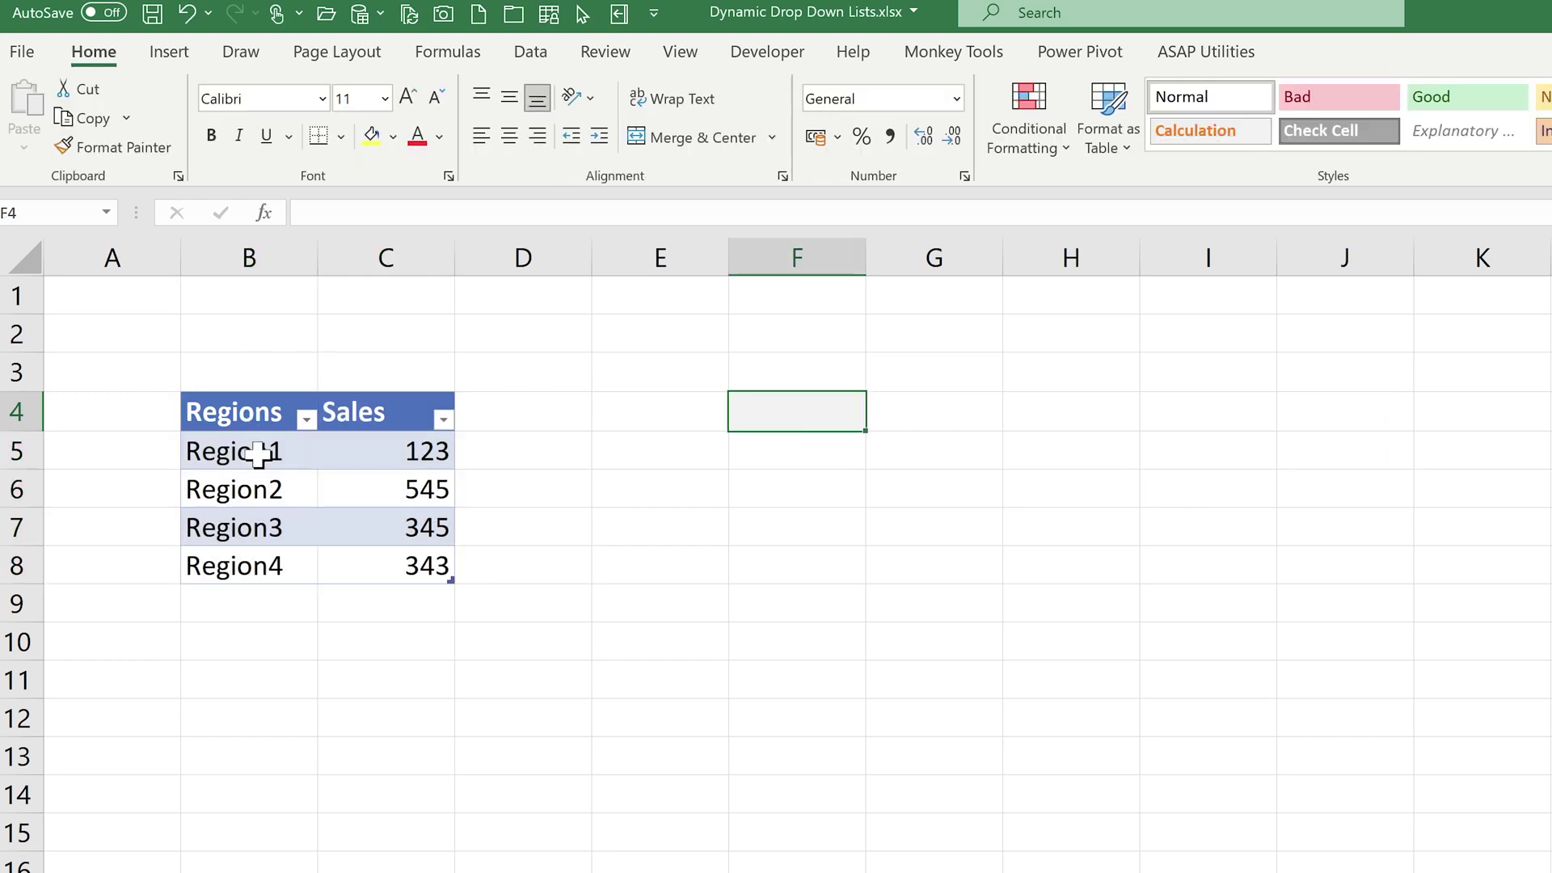
{"action": "left_click_drag", "start_coordinate": [257, 457], "coordinate": [246, 559]}
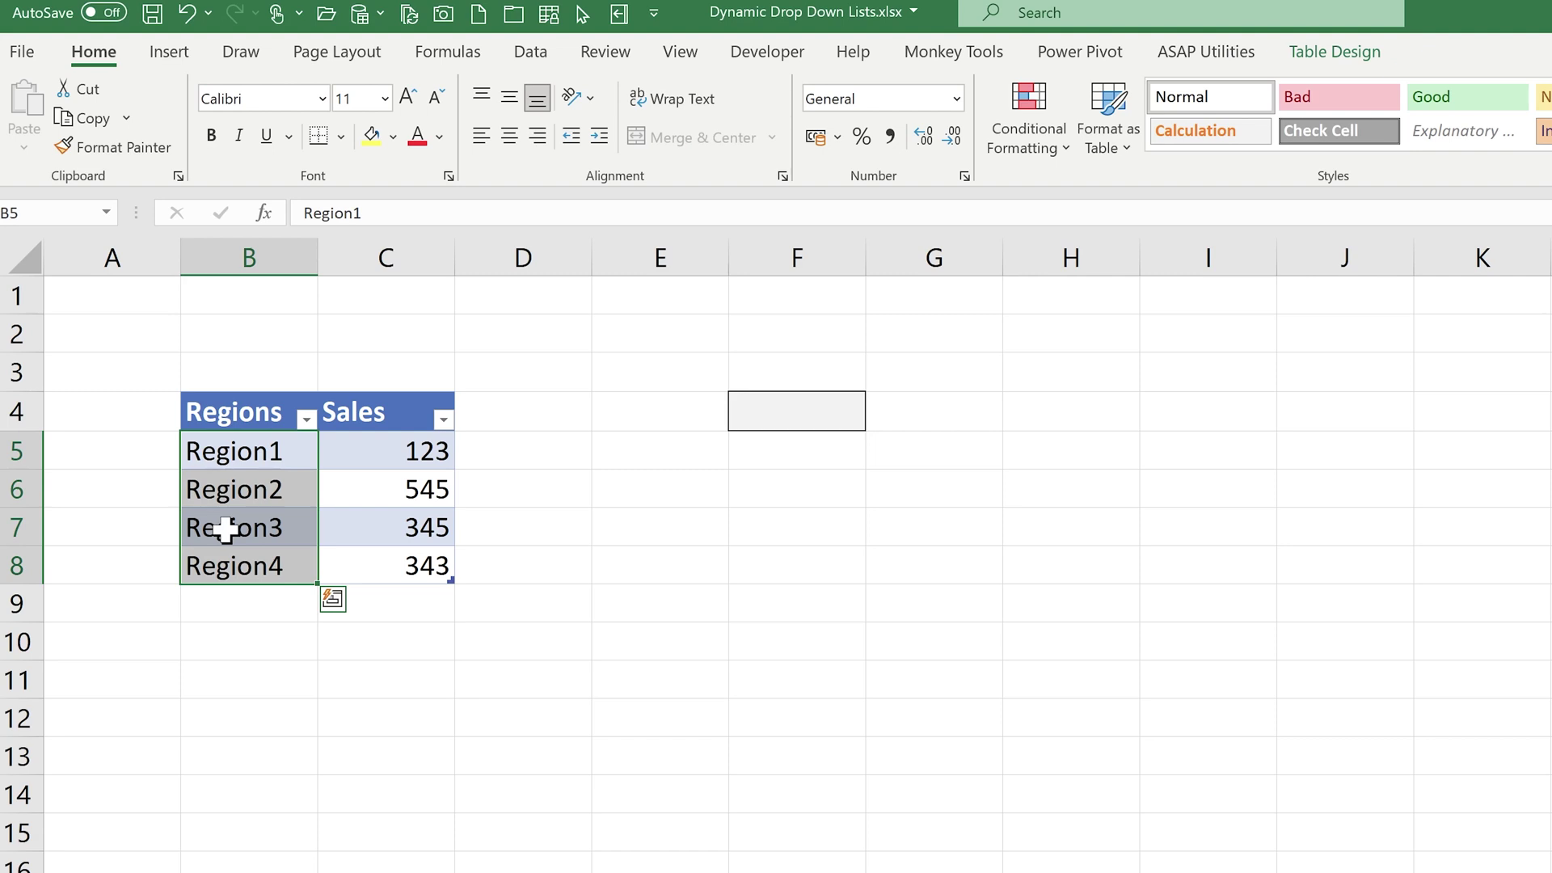
{"action": "left_click", "coordinate": [248, 604]}
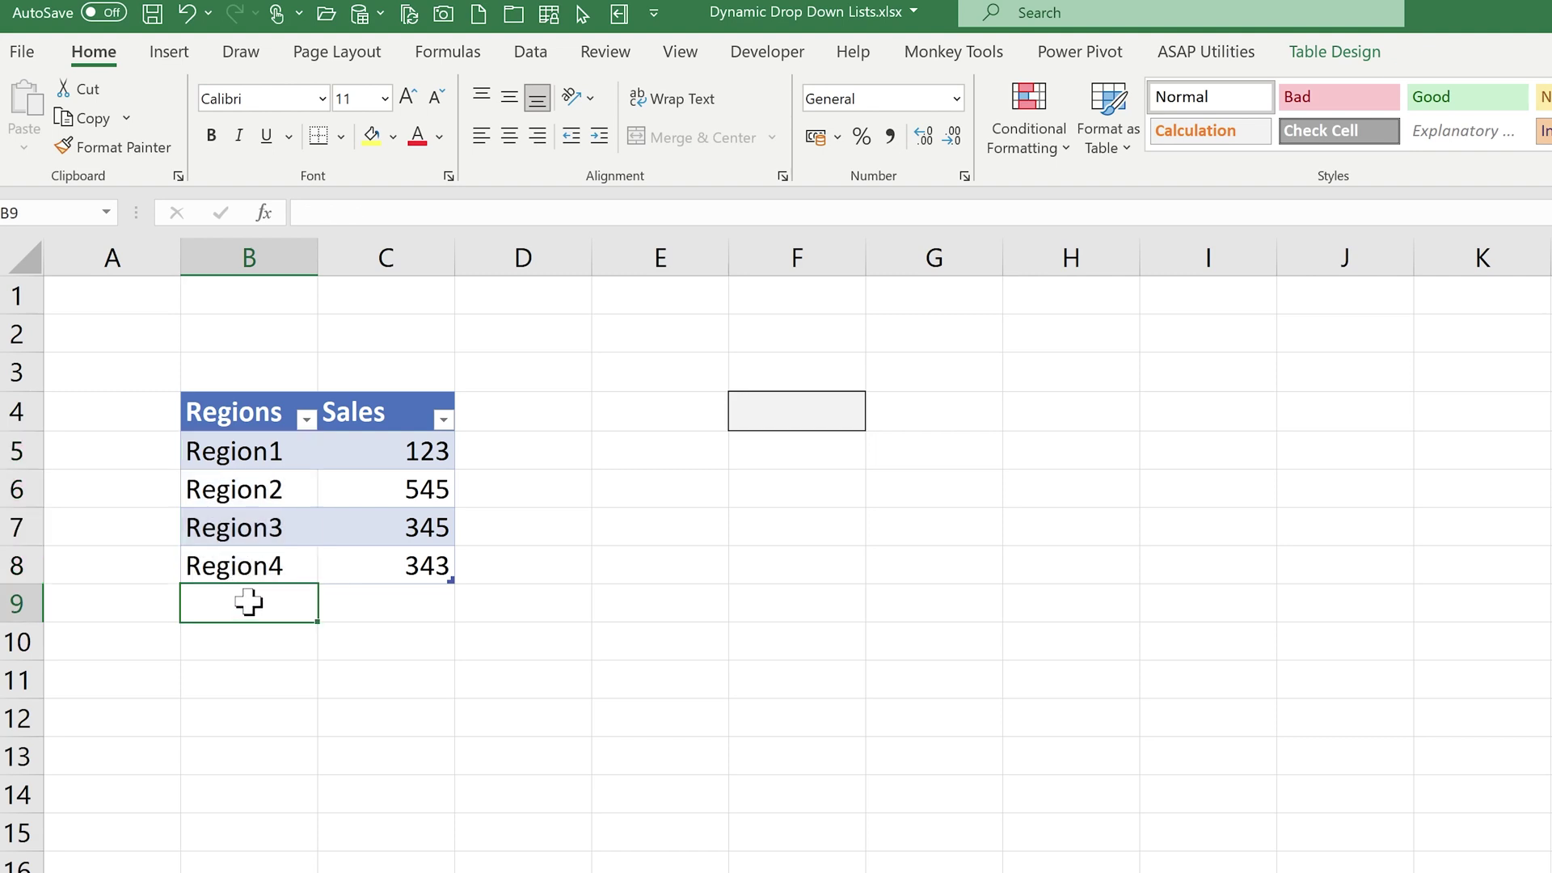
{"action": "type", "text": "Region"}
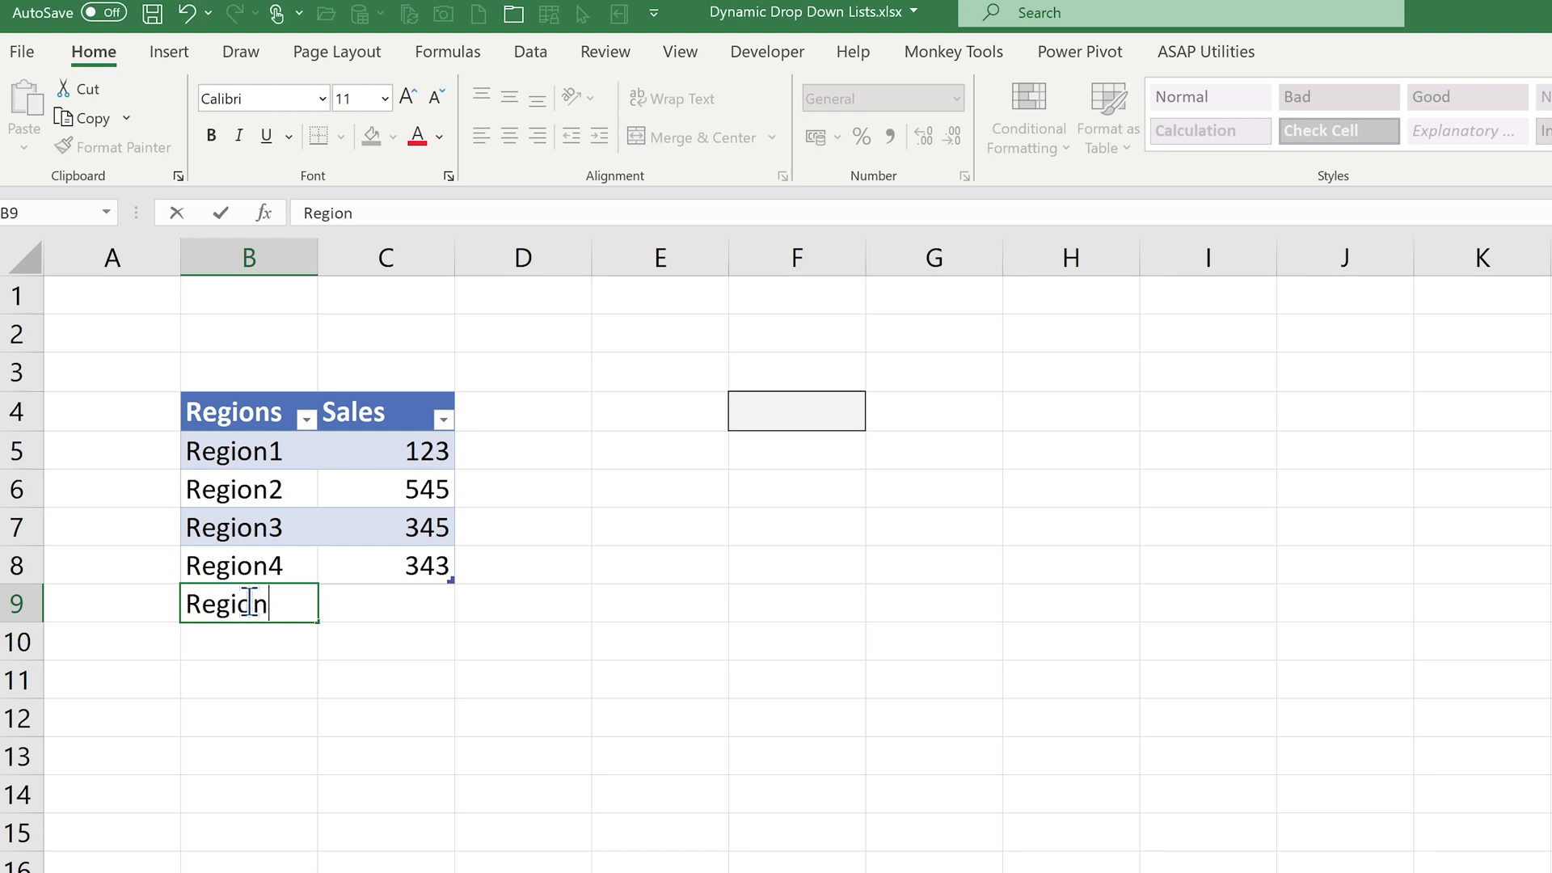
{"action": "type", "text": "%"}
{"action": "key", "text": "BackSpace"}
{"action": "type", "text": "5"}
{"action": "key", "text": "Tab"}
{"action": "type", "text": "4345"}
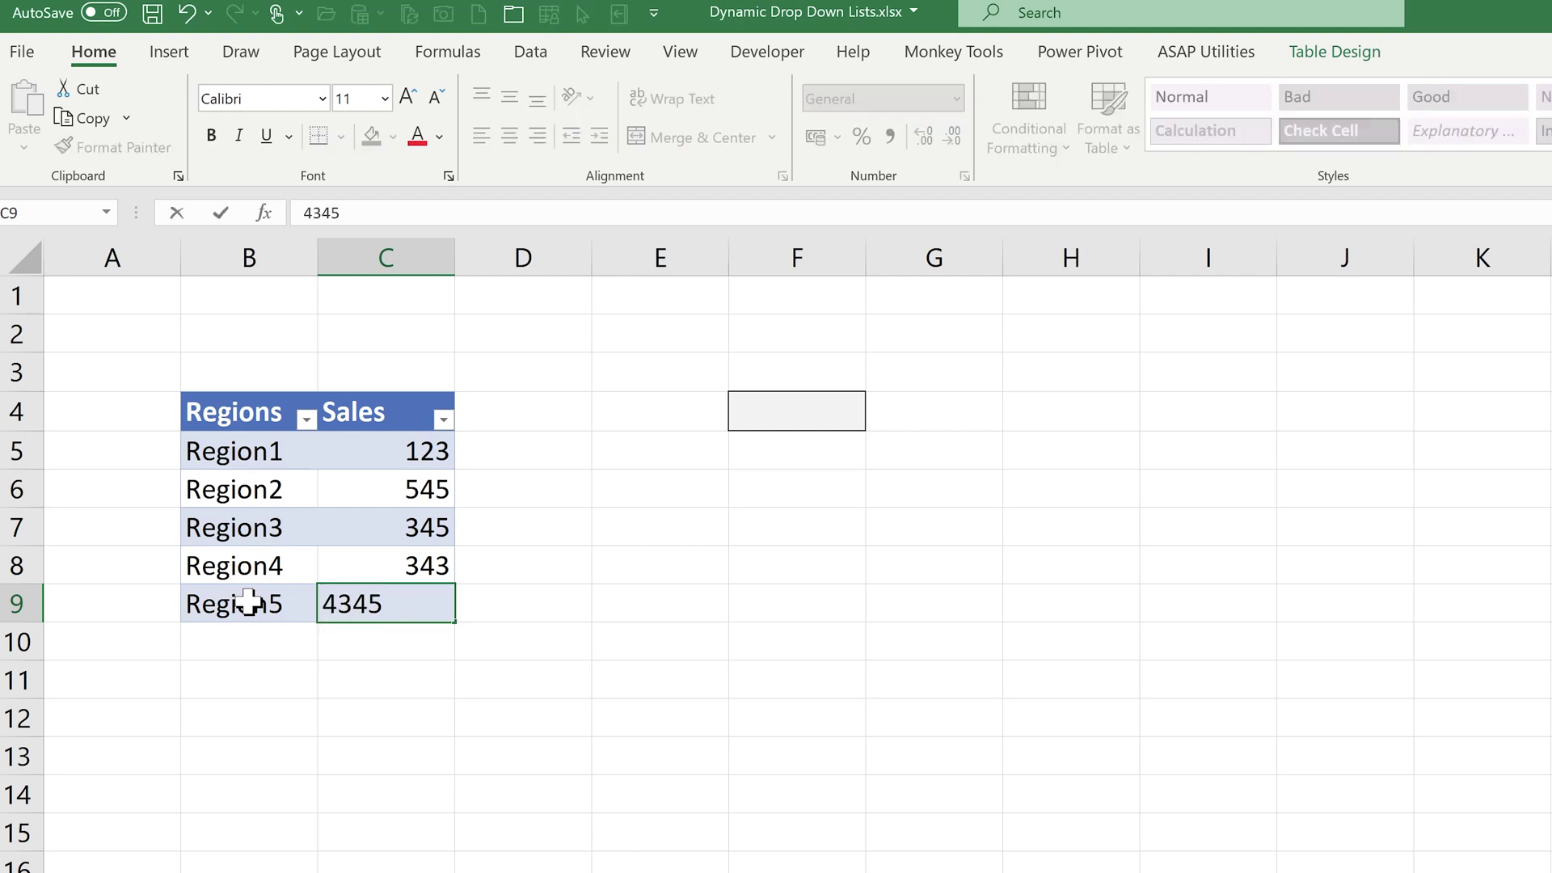
{"action": "key", "text": "BackSpace"}
{"action": "key", "text": "Return"}
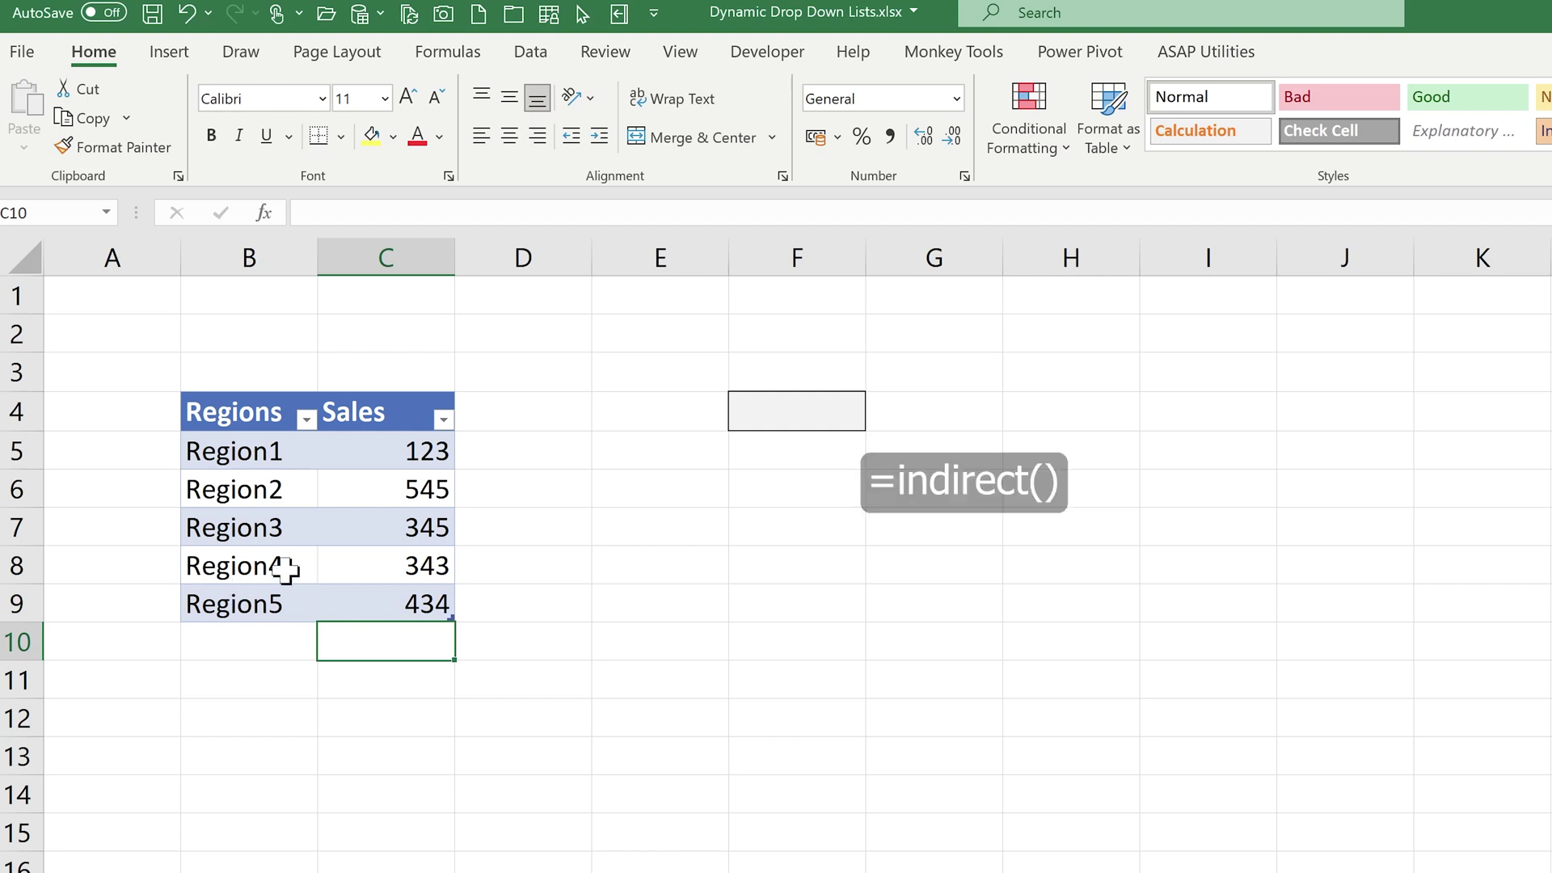
- Look up the name of the regions table in its design settings
{"action": "left_click", "coordinate": [298, 450]}
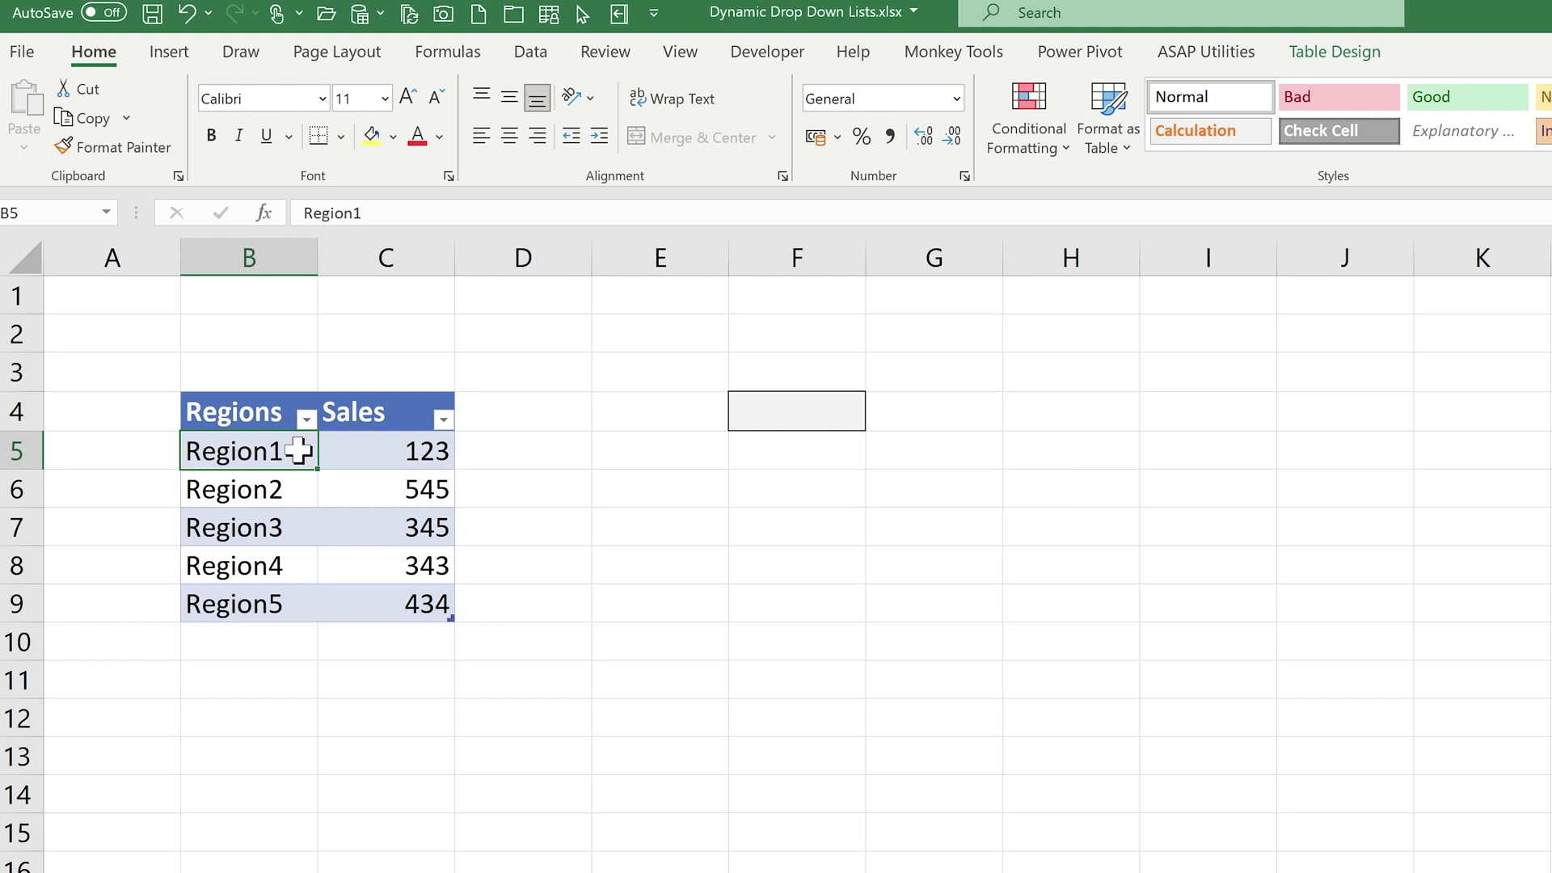
{"action": "left_click", "coordinate": [364, 490]}
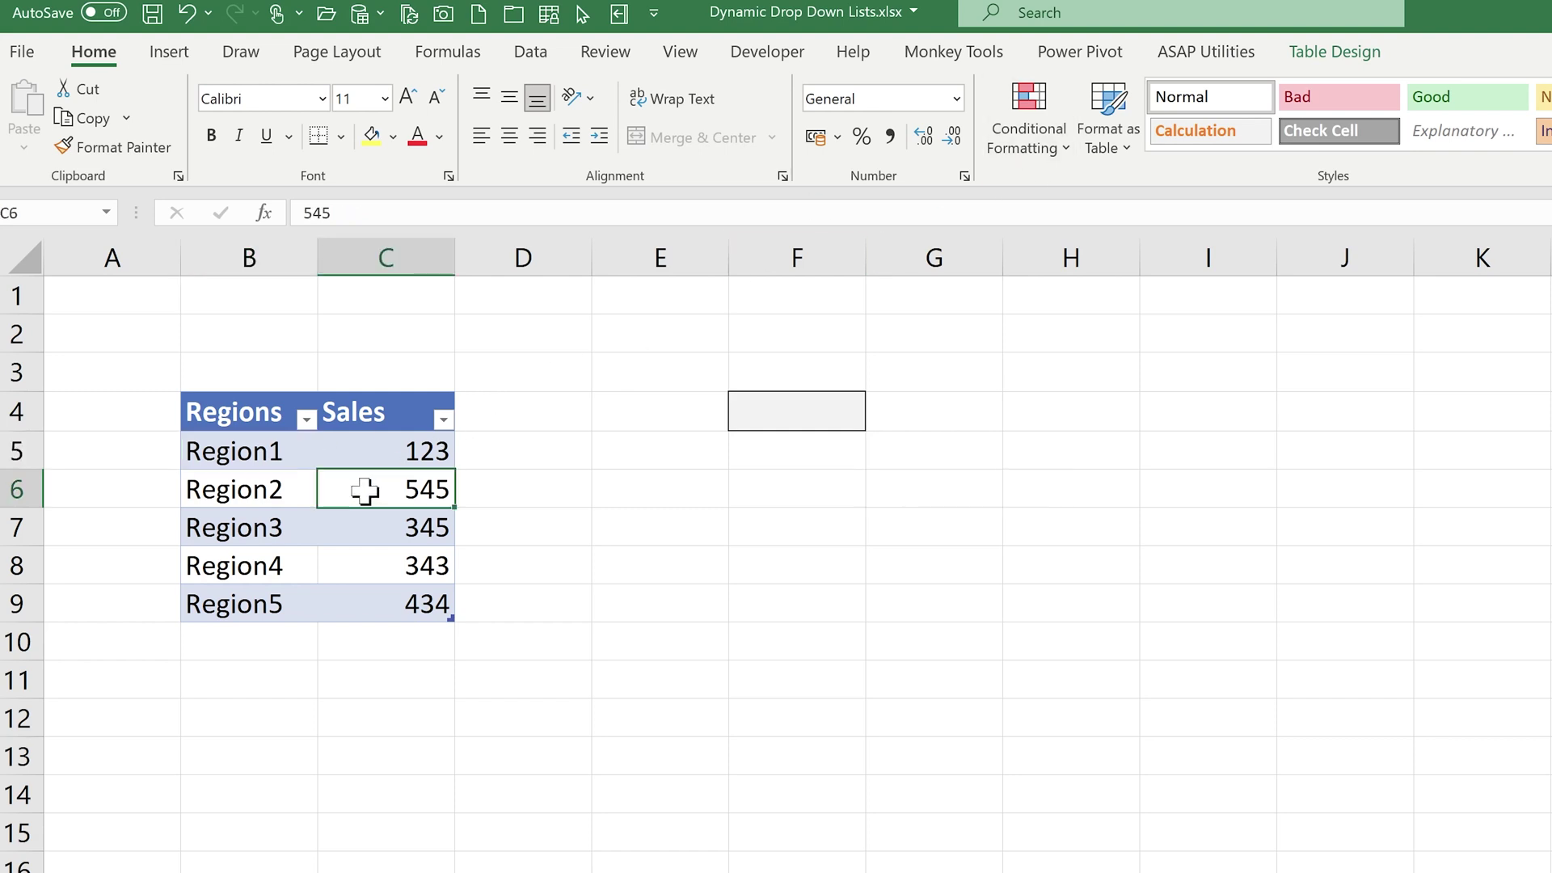
{"action": "left_click", "coordinate": [1356, 50]}
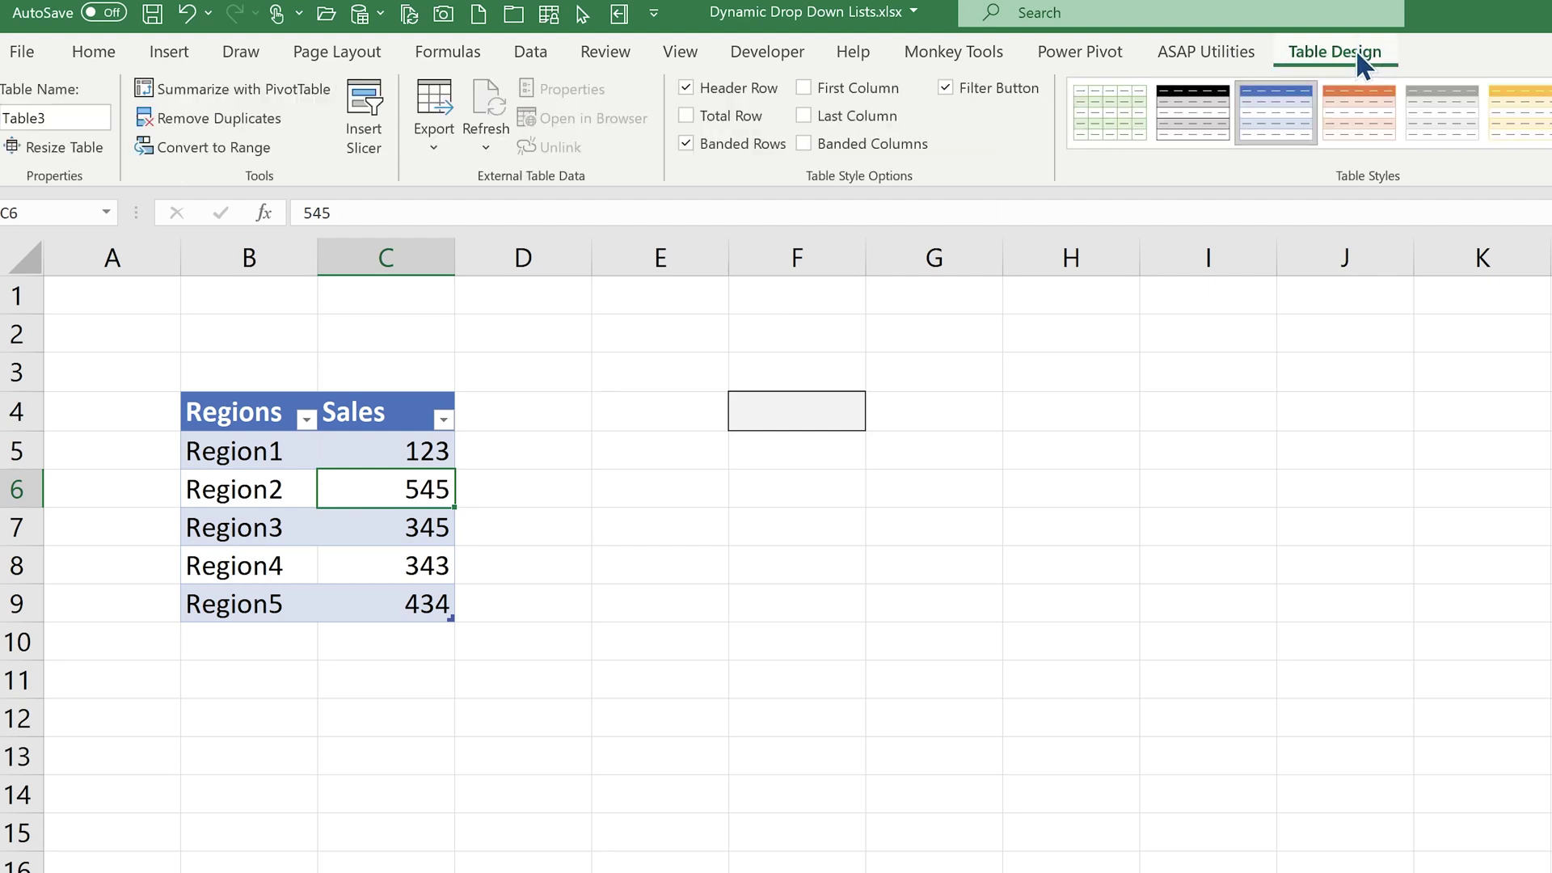
{"action": "left_click", "coordinate": [62, 118]}
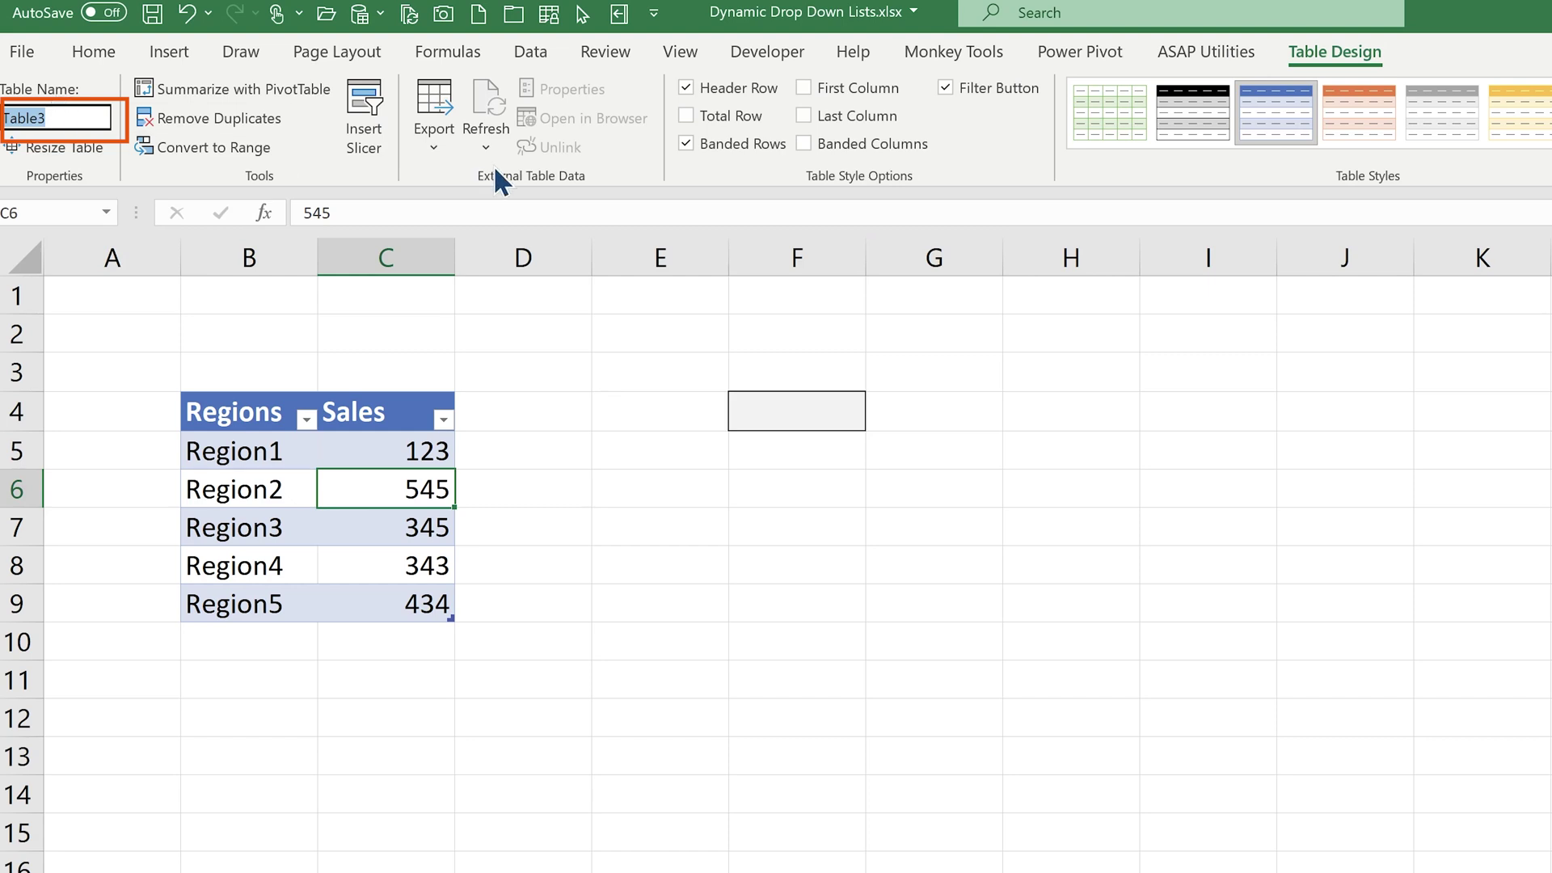
- Start a data validation rule for cell F4 with List as the allowed type
{"action": "left_click", "coordinate": [805, 411]}
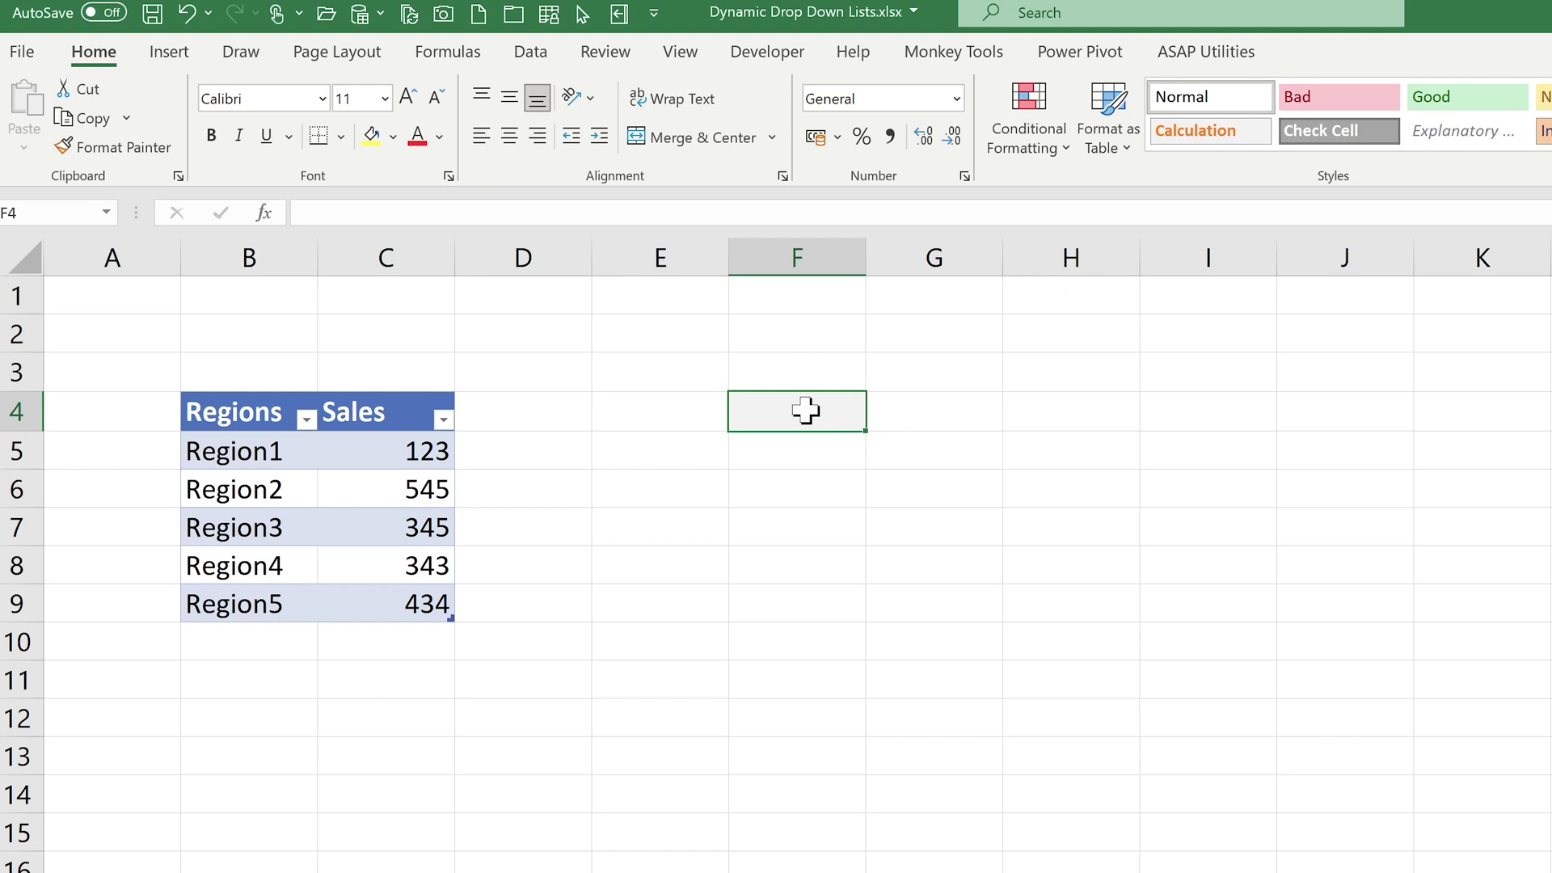
{"action": "left_click", "coordinate": [550, 50]}
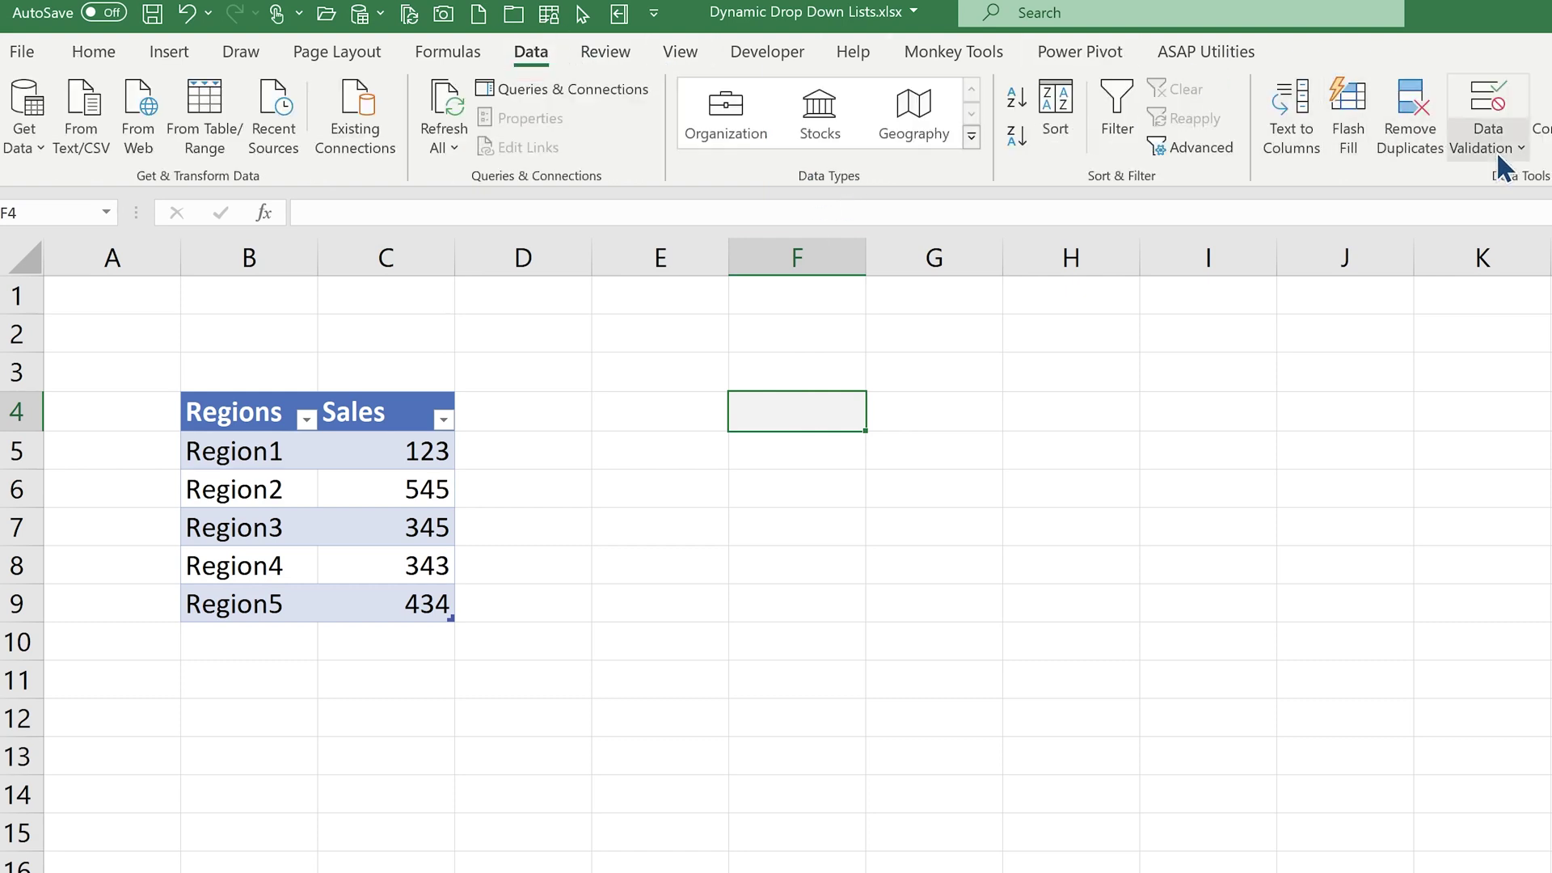
{"action": "left_click", "coordinate": [1492, 129]}
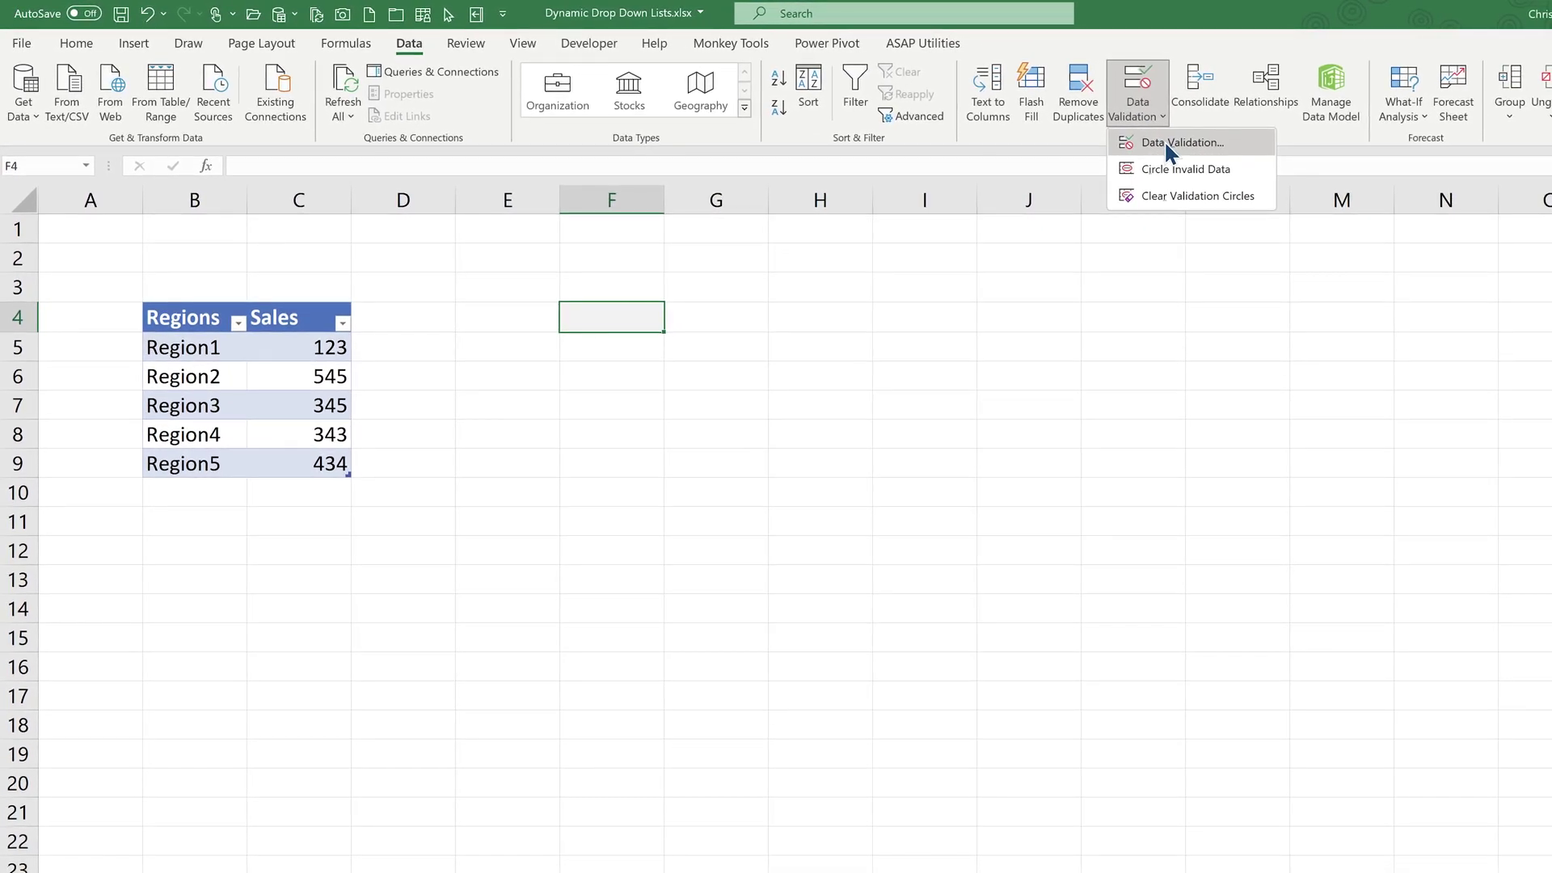
{"action": "left_click", "coordinate": [1164, 141]}
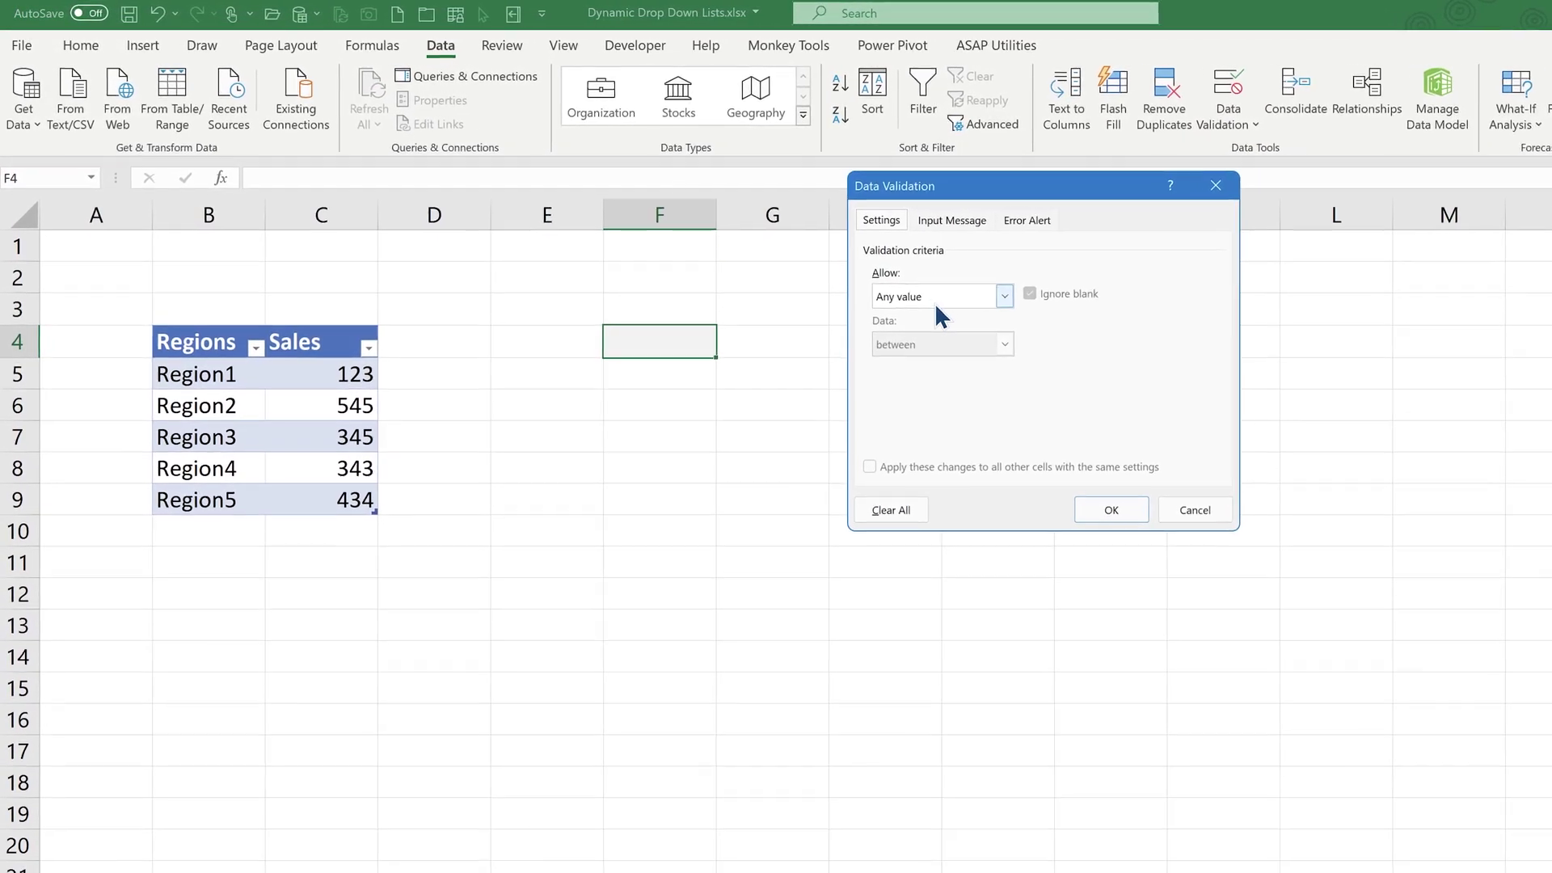
{"action": "left_click", "coordinate": [936, 306]}
{"action": "left_click", "coordinate": [936, 368]}
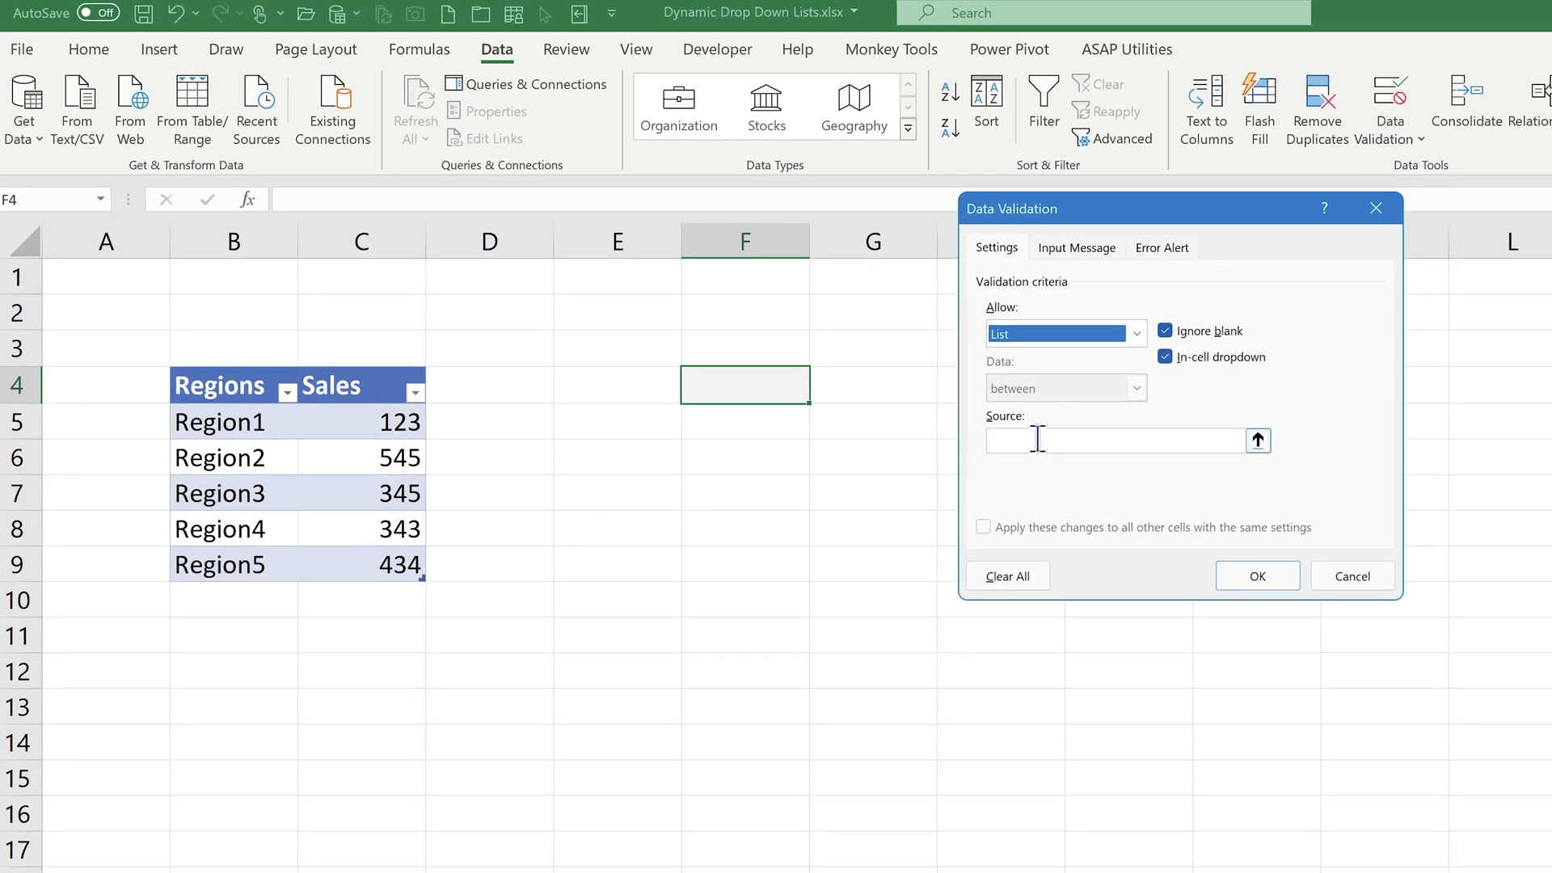
- Set the list source to =indirect("Table3[Regions]"), apply the rule and check the drop-down choices in F4
{"action": "left_click", "coordinate": [1038, 440]}
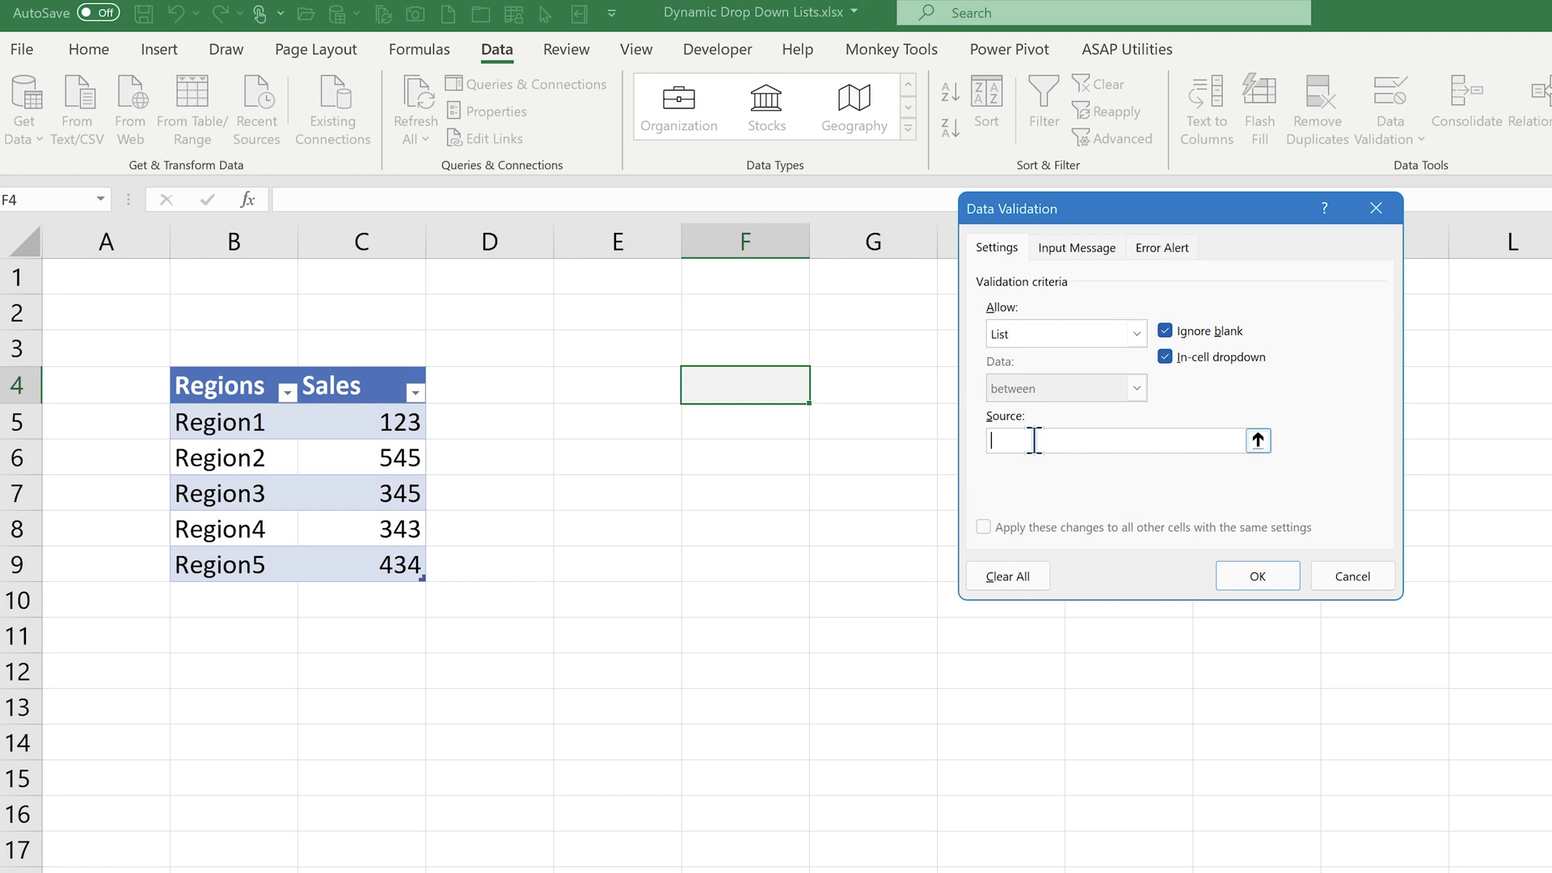
{"action": "type", "text": "=indirec("}
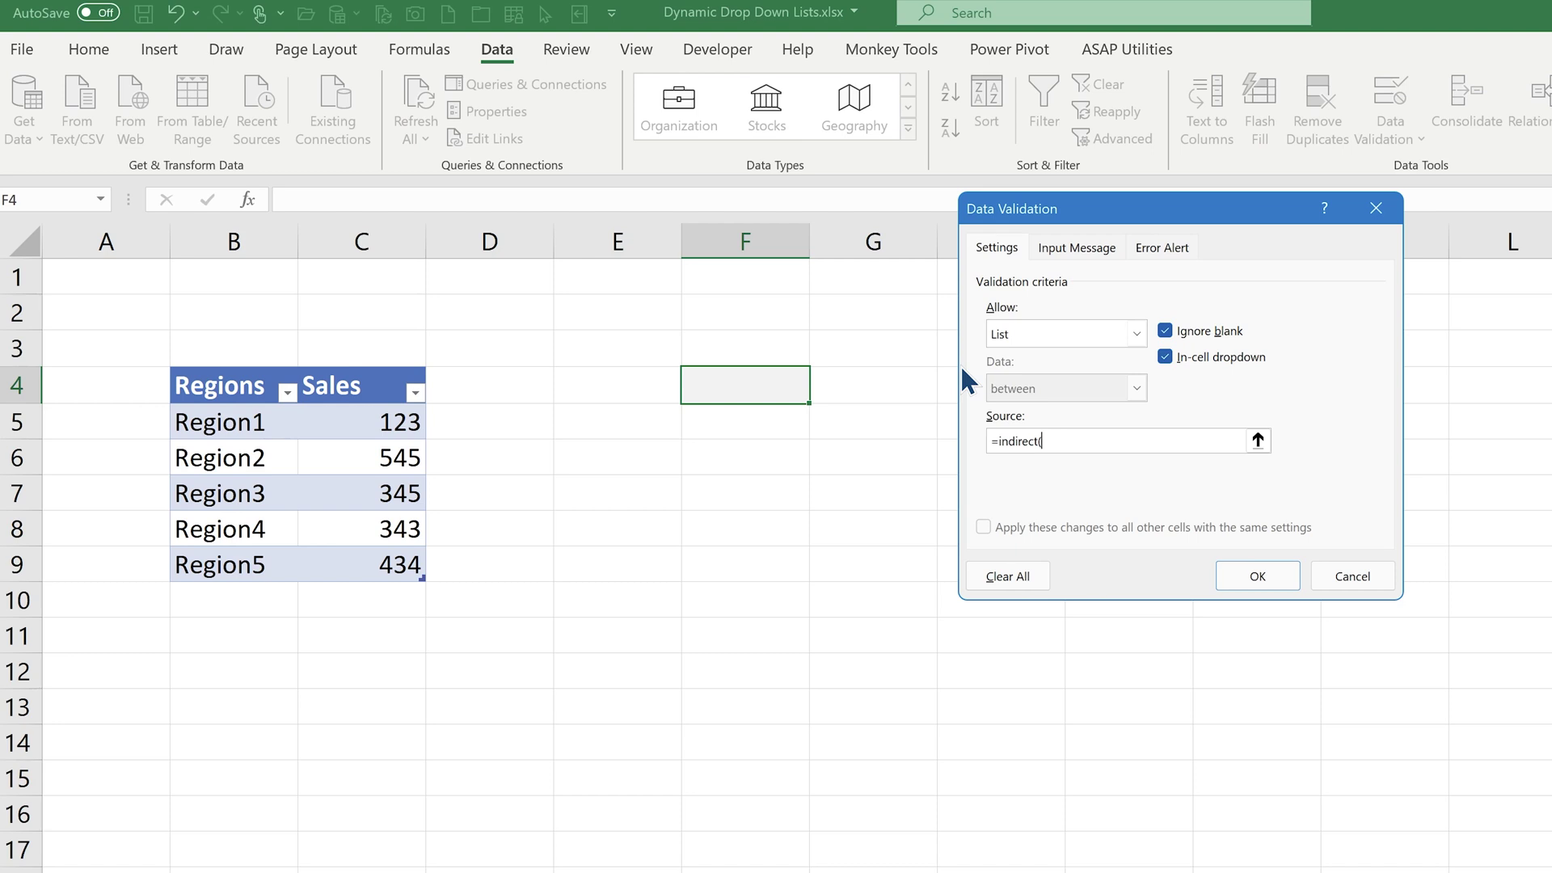
{"action": "type", "text": "\"Table3"}
{"action": "type", "text": "[Regions]"}
{"action": "type", "text": "\")"}
{"action": "left_click", "coordinate": [1257, 574]}
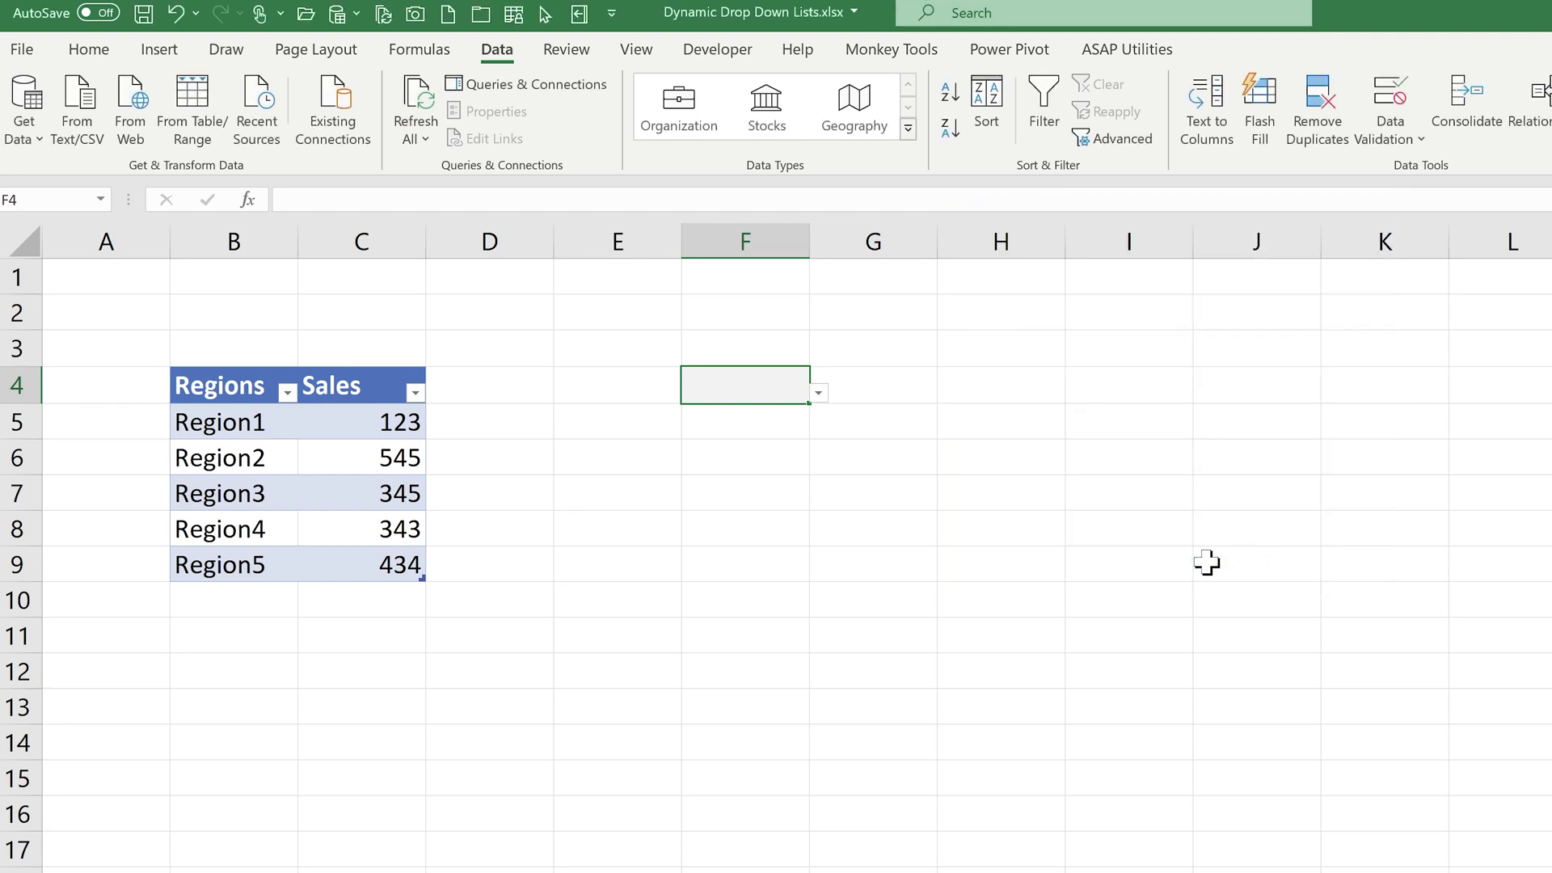
{"action": "left_click", "coordinate": [818, 393]}
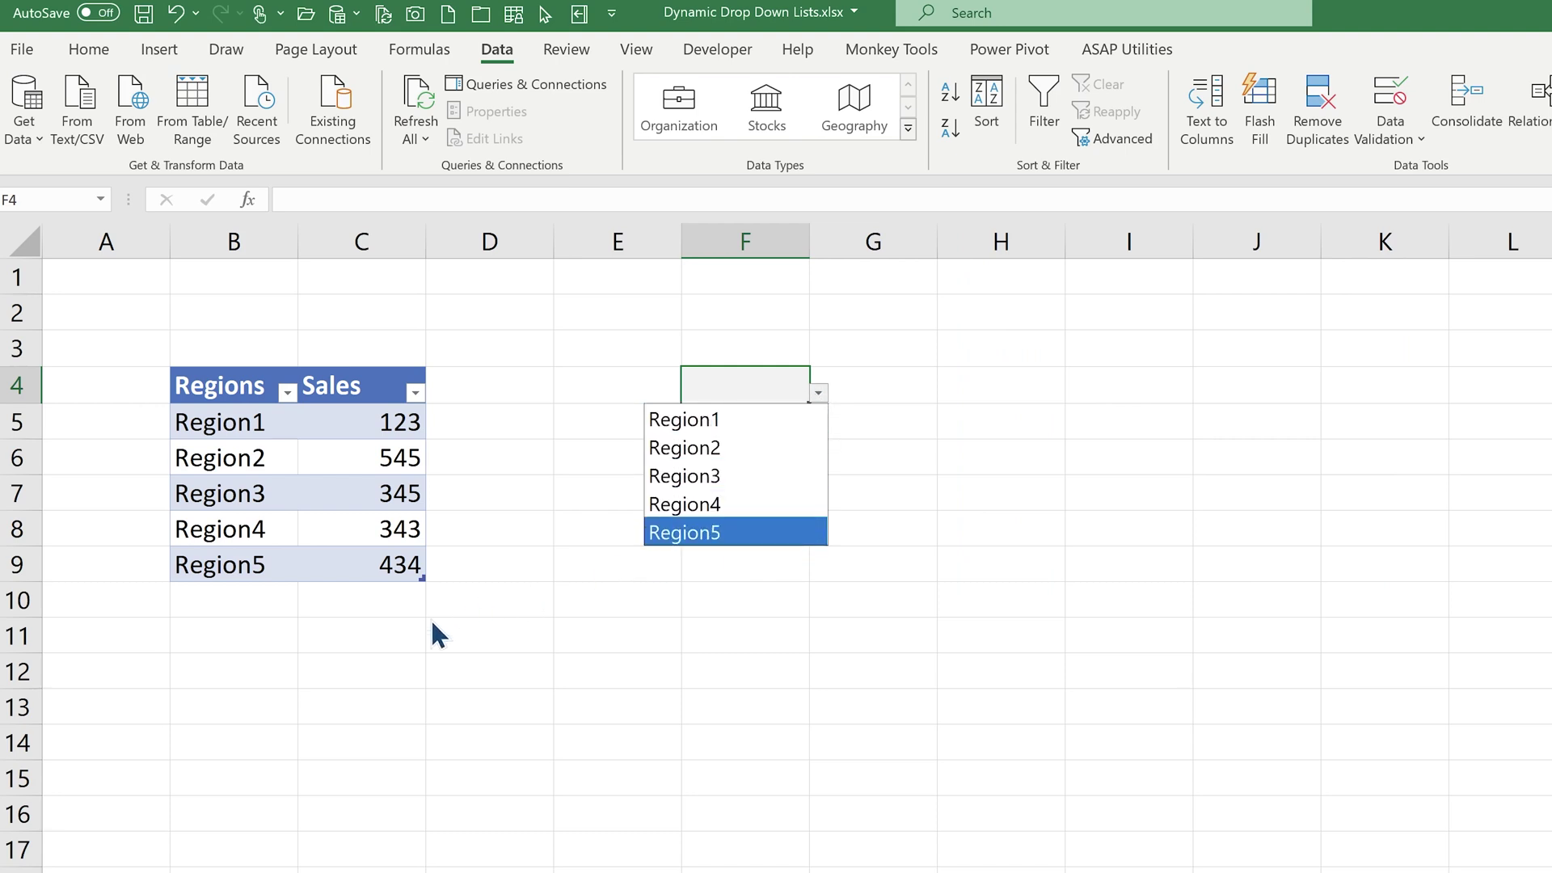
- Extend the table with a Region6 row in row 10 and sales of 232
{"action": "left_click", "coordinate": [233, 603]}
{"action": "left_click", "coordinate": [236, 601]}
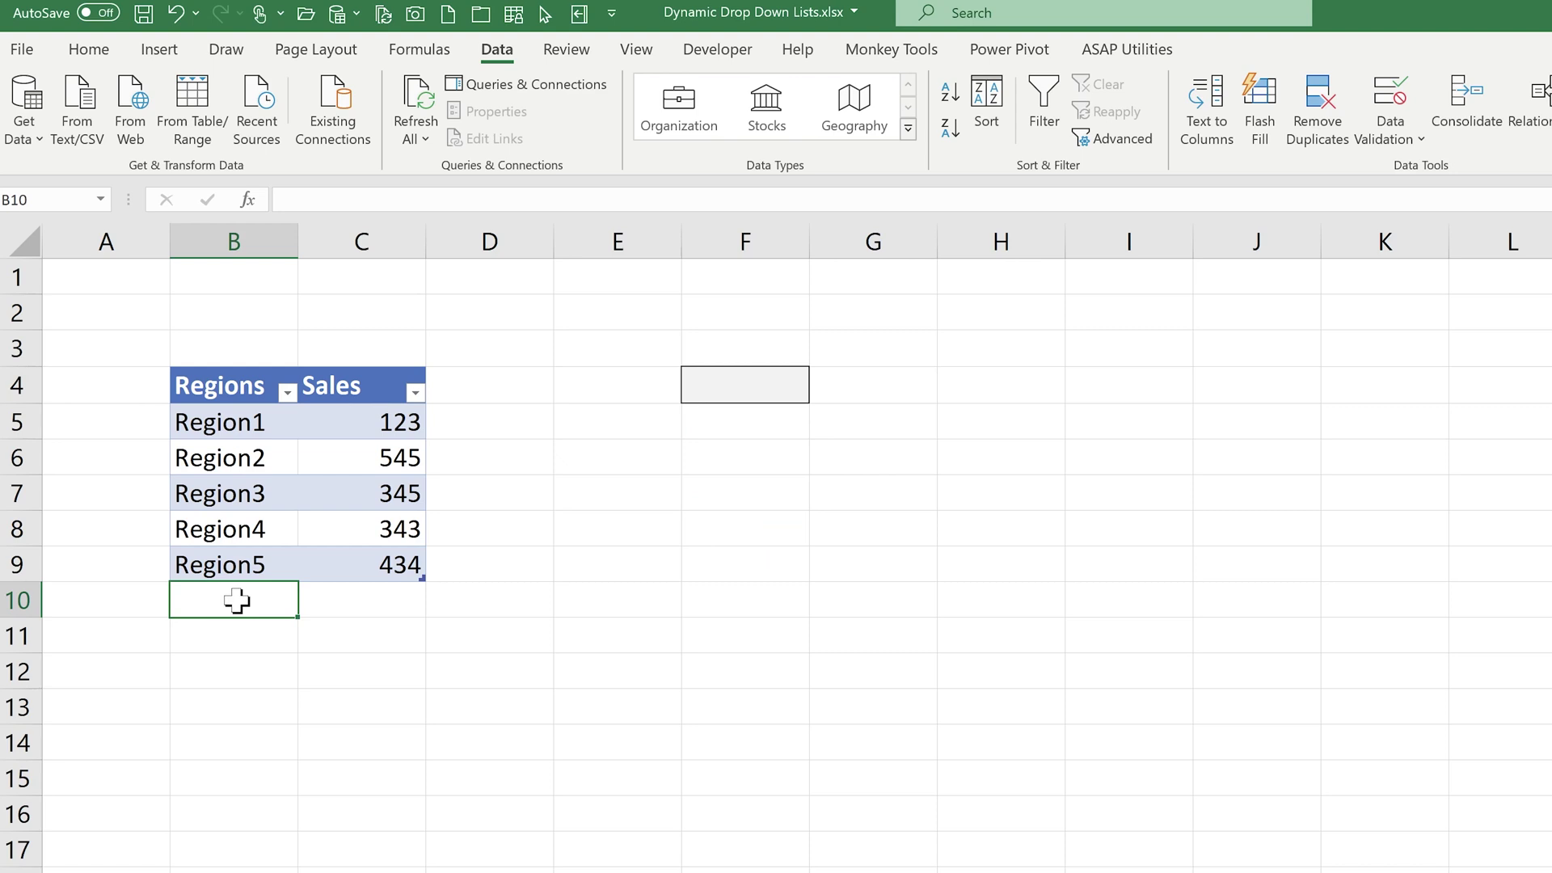
{"action": "type", "text": "Regio"}
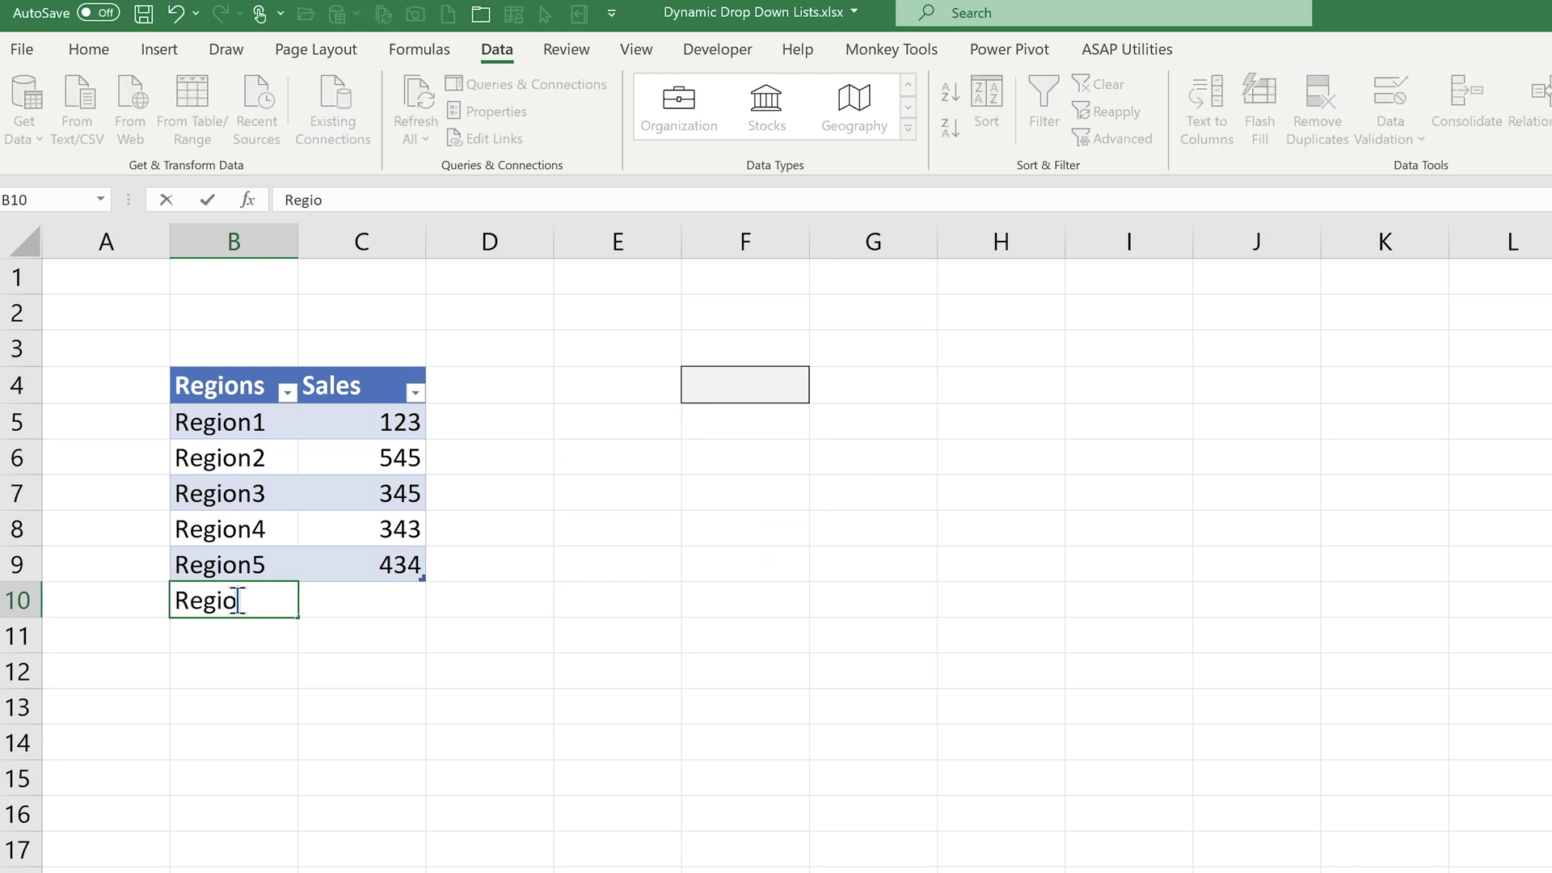
{"action": "type", "text": "n6"}
{"action": "key", "text": "Tab"}
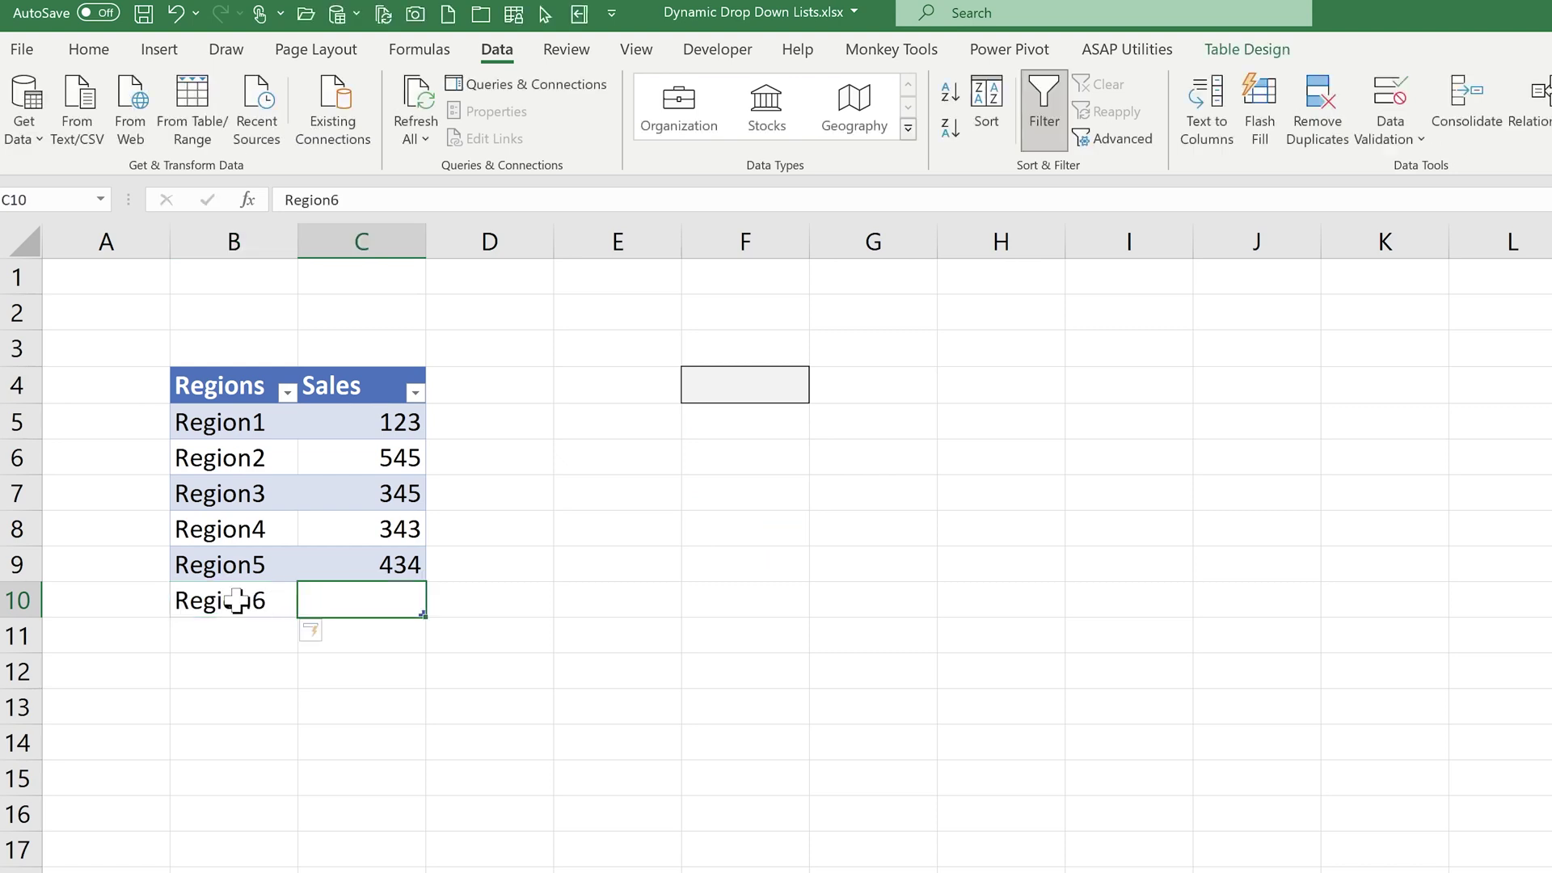
{"action": "type", "text": "232"}
{"action": "key", "text": "Tab"}
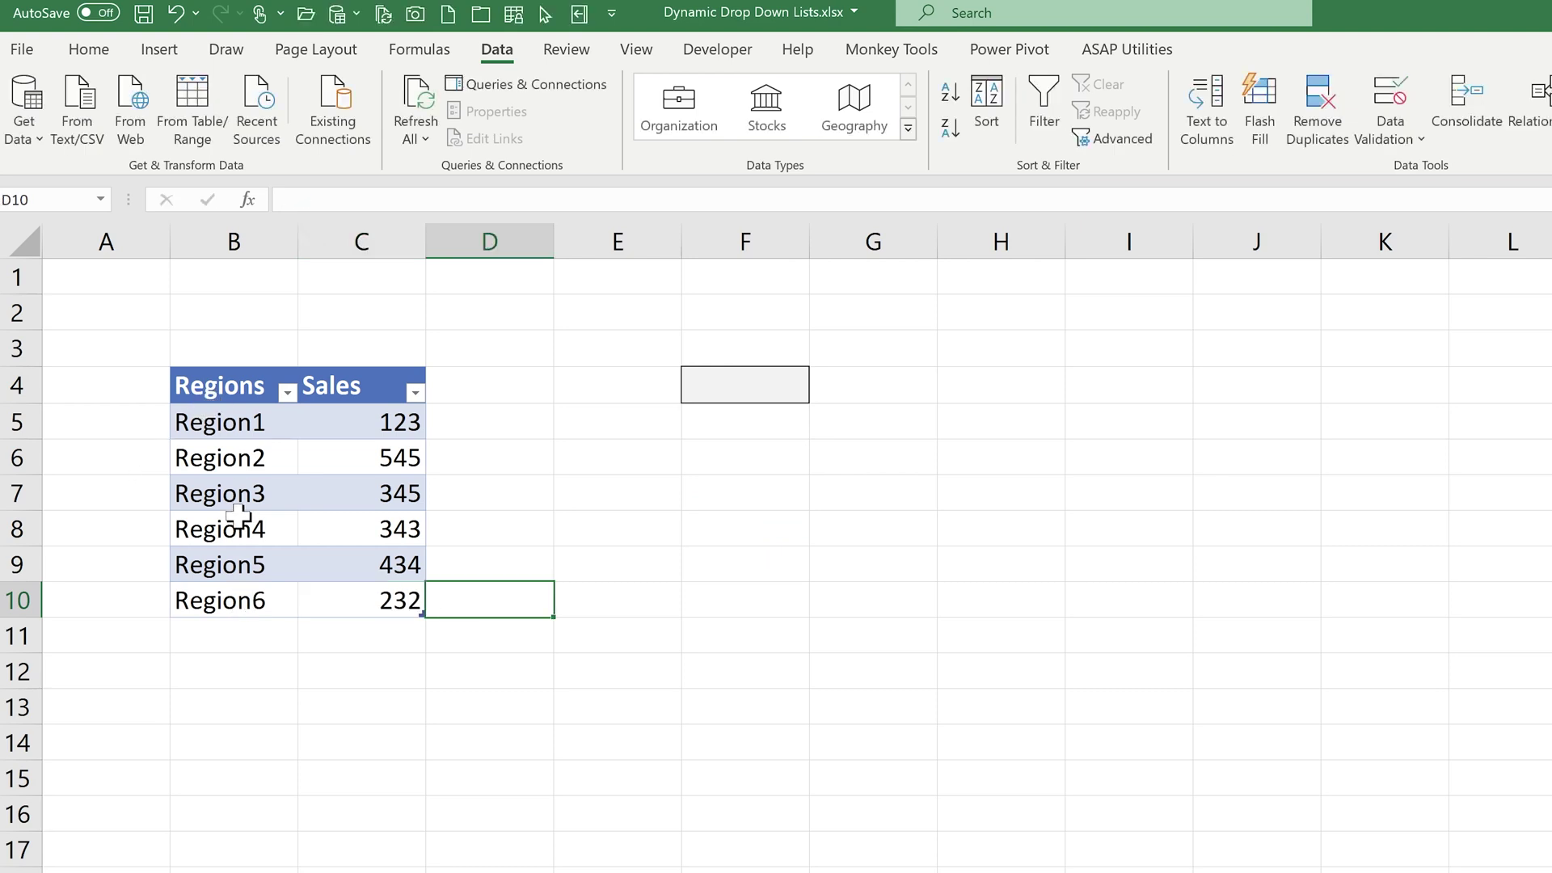
- Check whether the drop-down in cell F4 picks up the added table row
{"action": "left_click", "coordinate": [347, 677]}
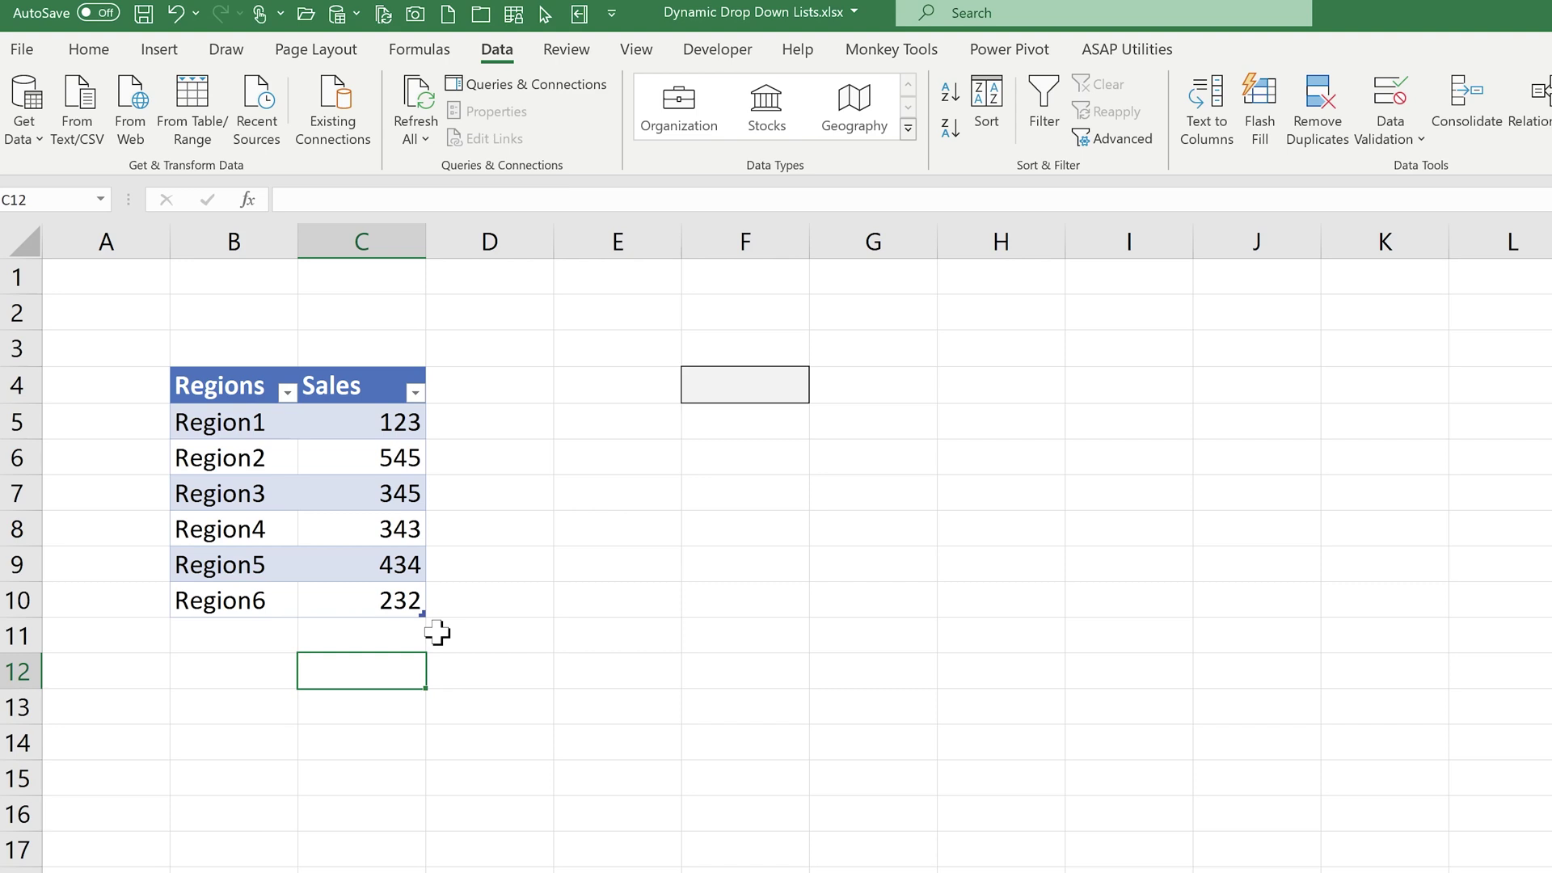
{"action": "left_click", "coordinate": [766, 376]}
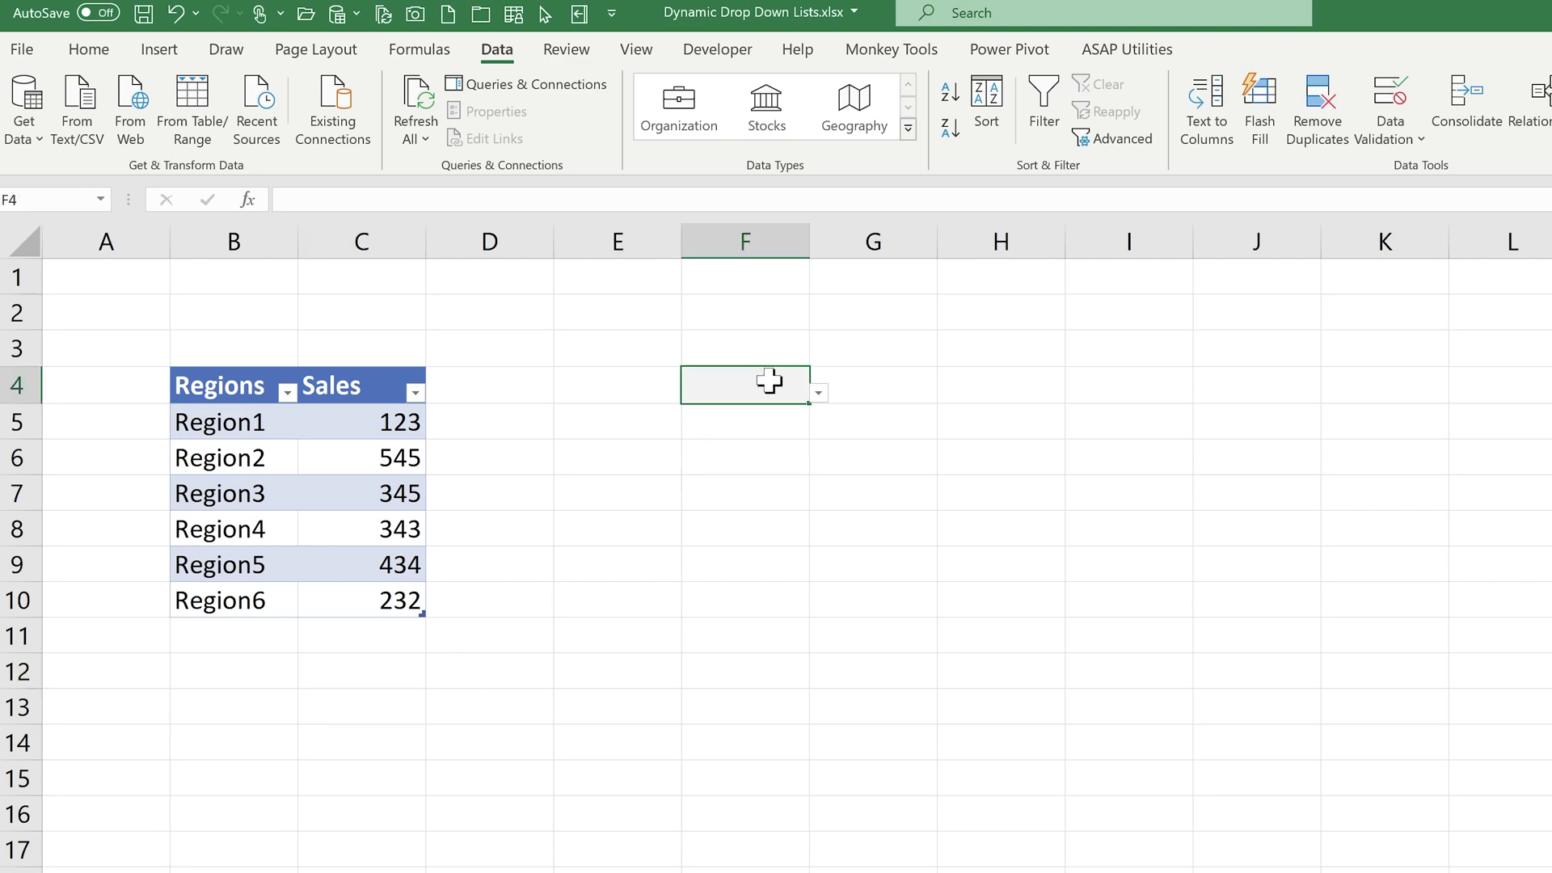
{"action": "left_click", "coordinate": [819, 394]}
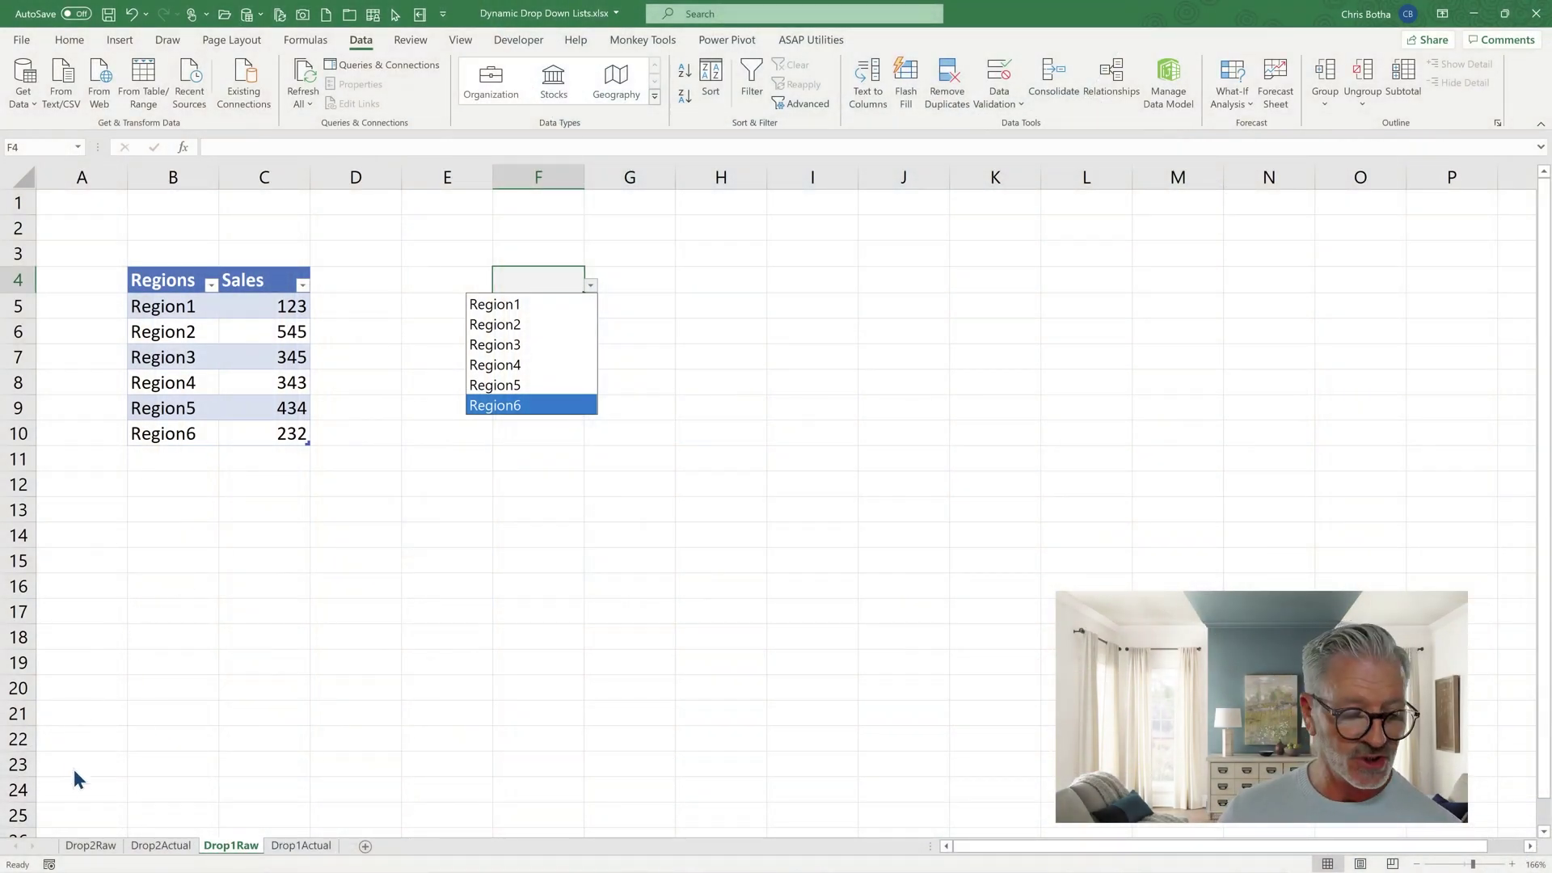
- On the Drop2Actual sheet, examine the repeated entries in the Regions column and the drop-down choices in cell F4
{"action": "left_click", "coordinate": [153, 845]}
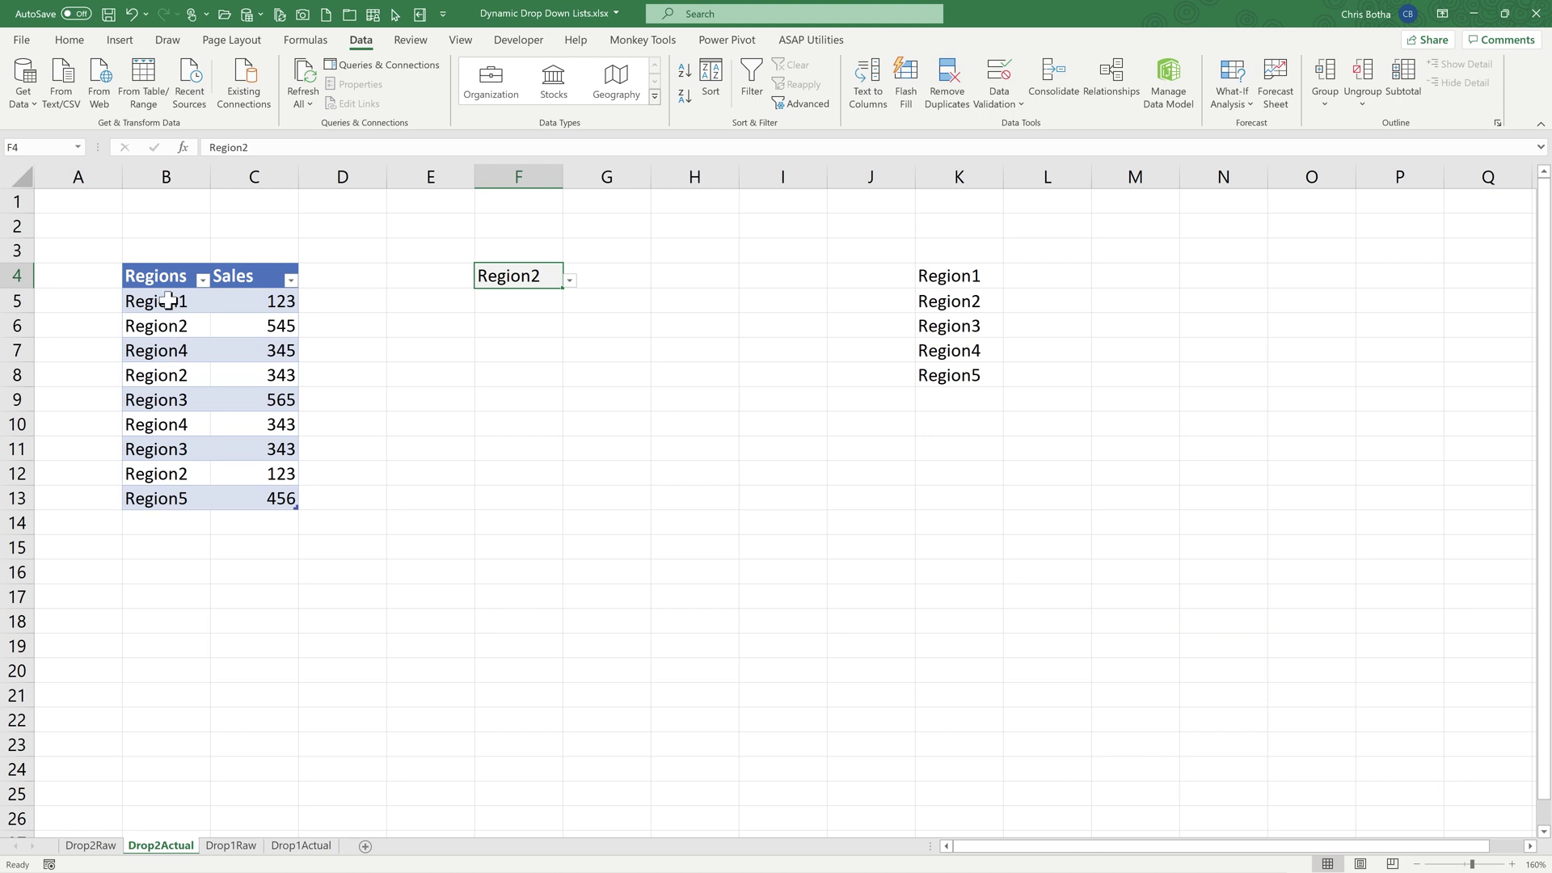
{"action": "left_click_drag", "start_coordinate": [168, 301], "coordinate": [166, 496]}
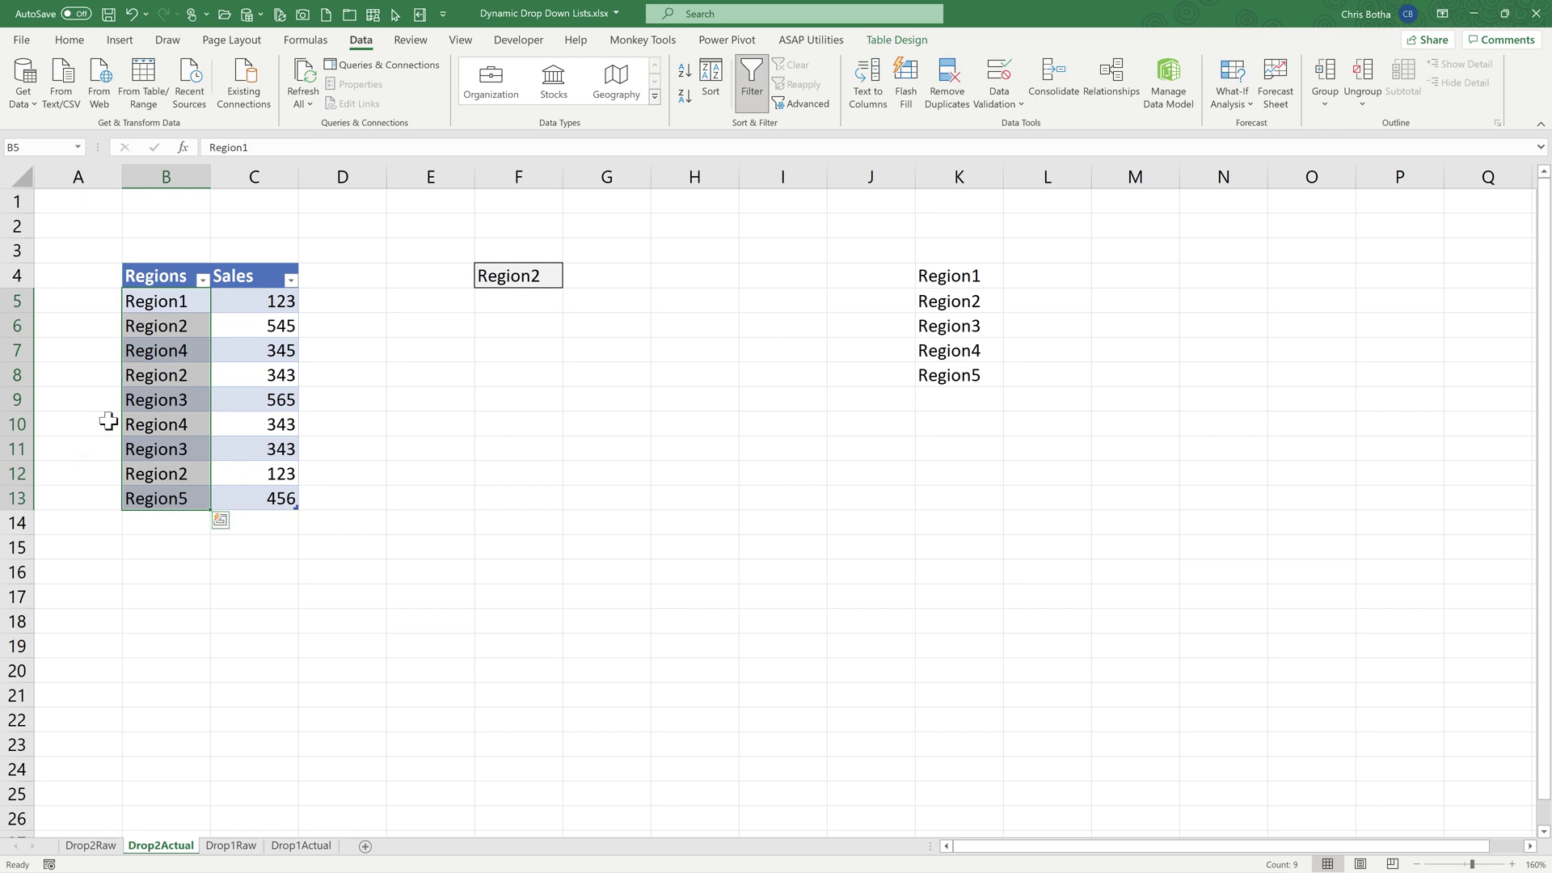
{"action": "left_click", "coordinate": [179, 303]}
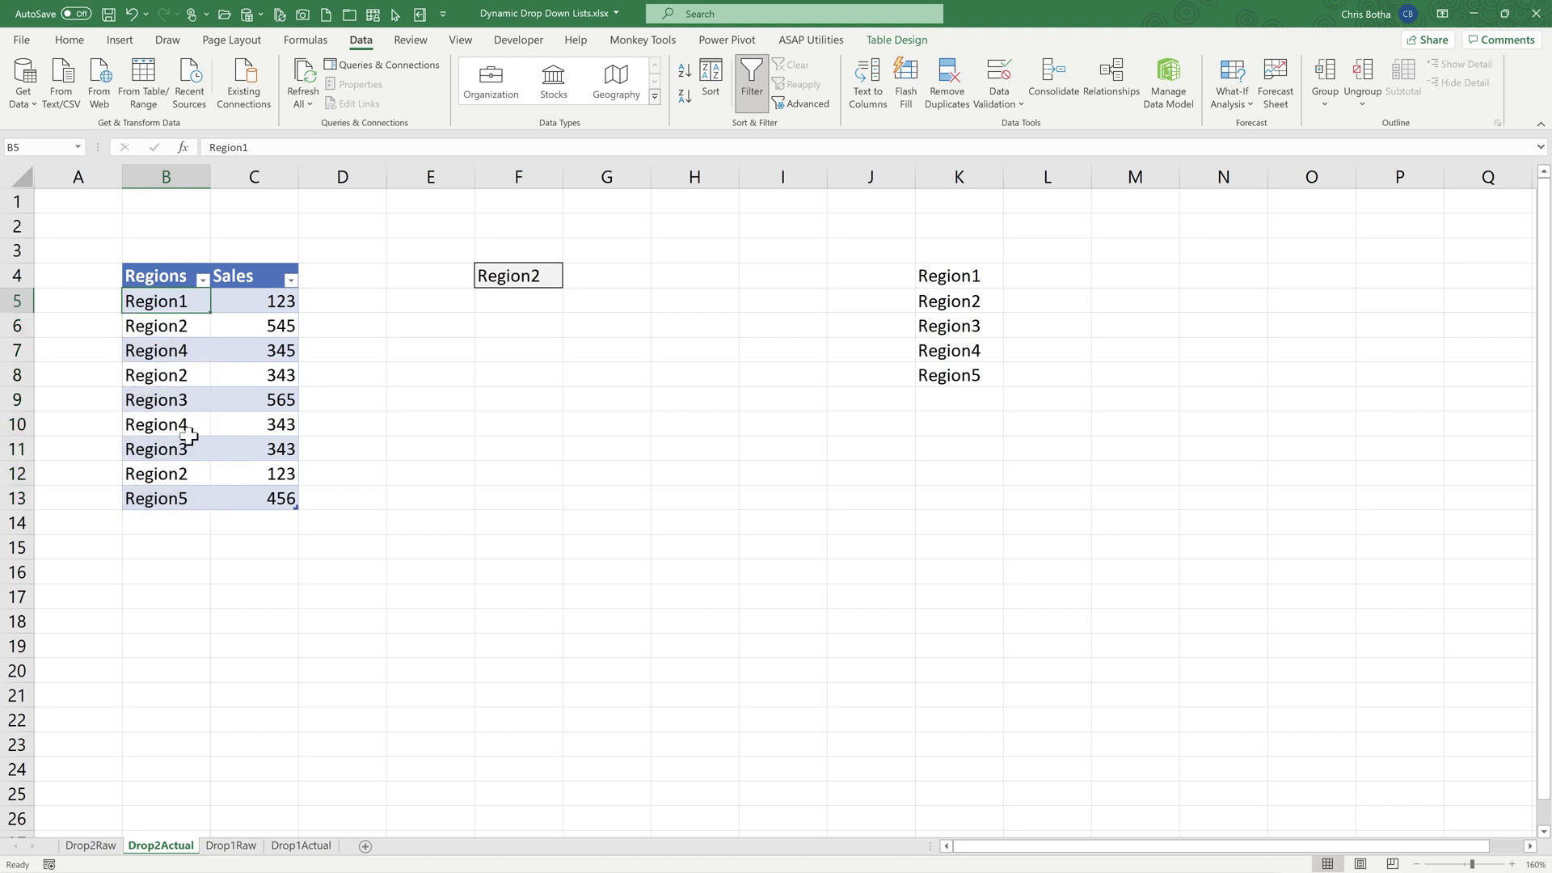
{"action": "left_click", "coordinate": [187, 328]}
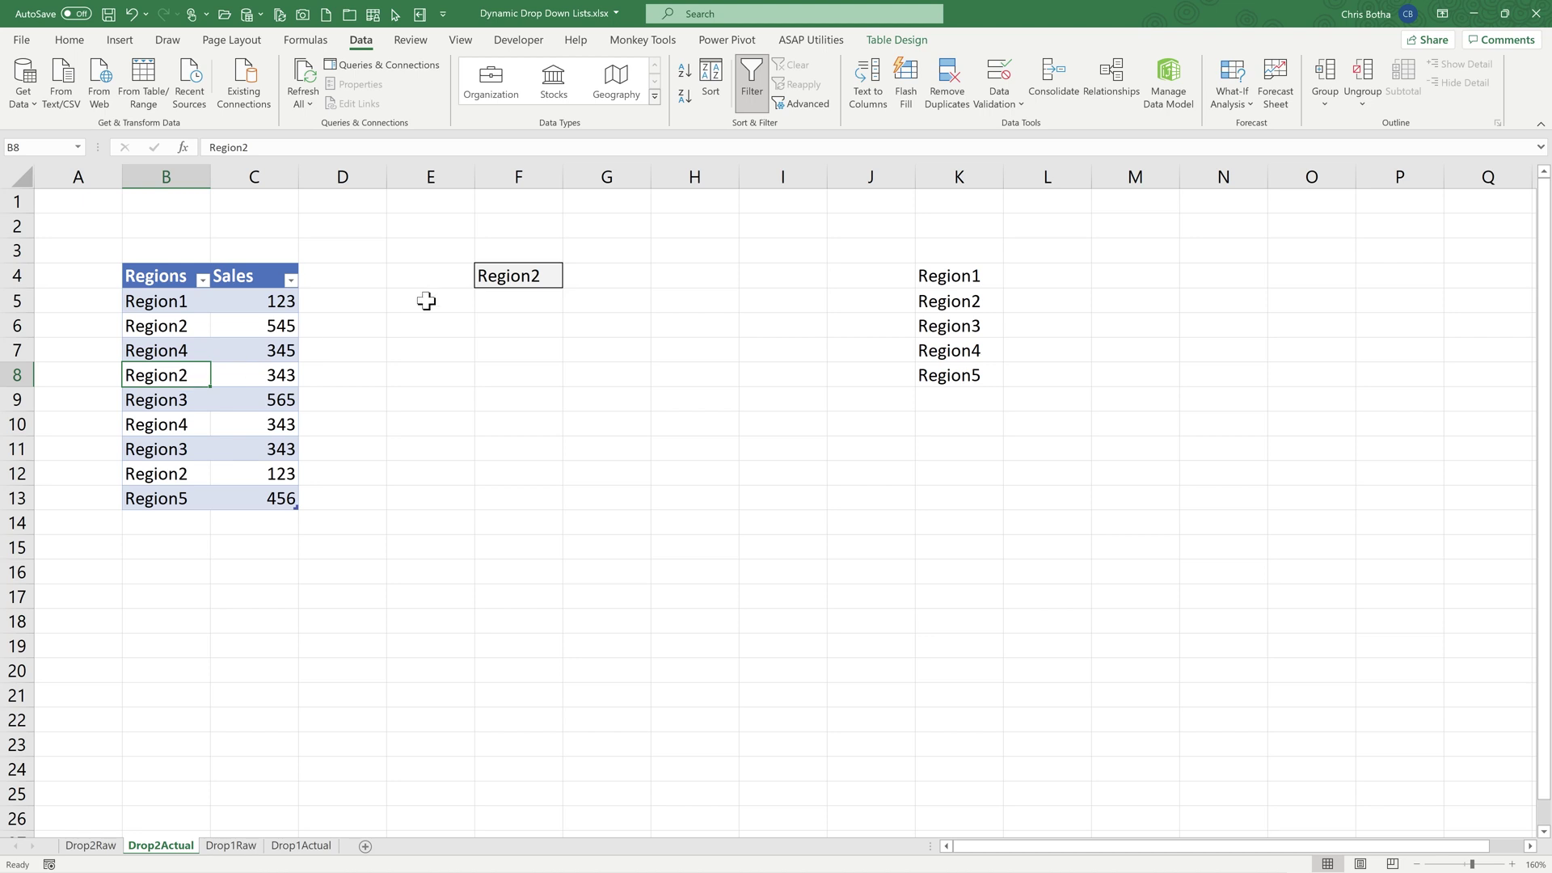
{"action": "left_click", "coordinate": [535, 275]}
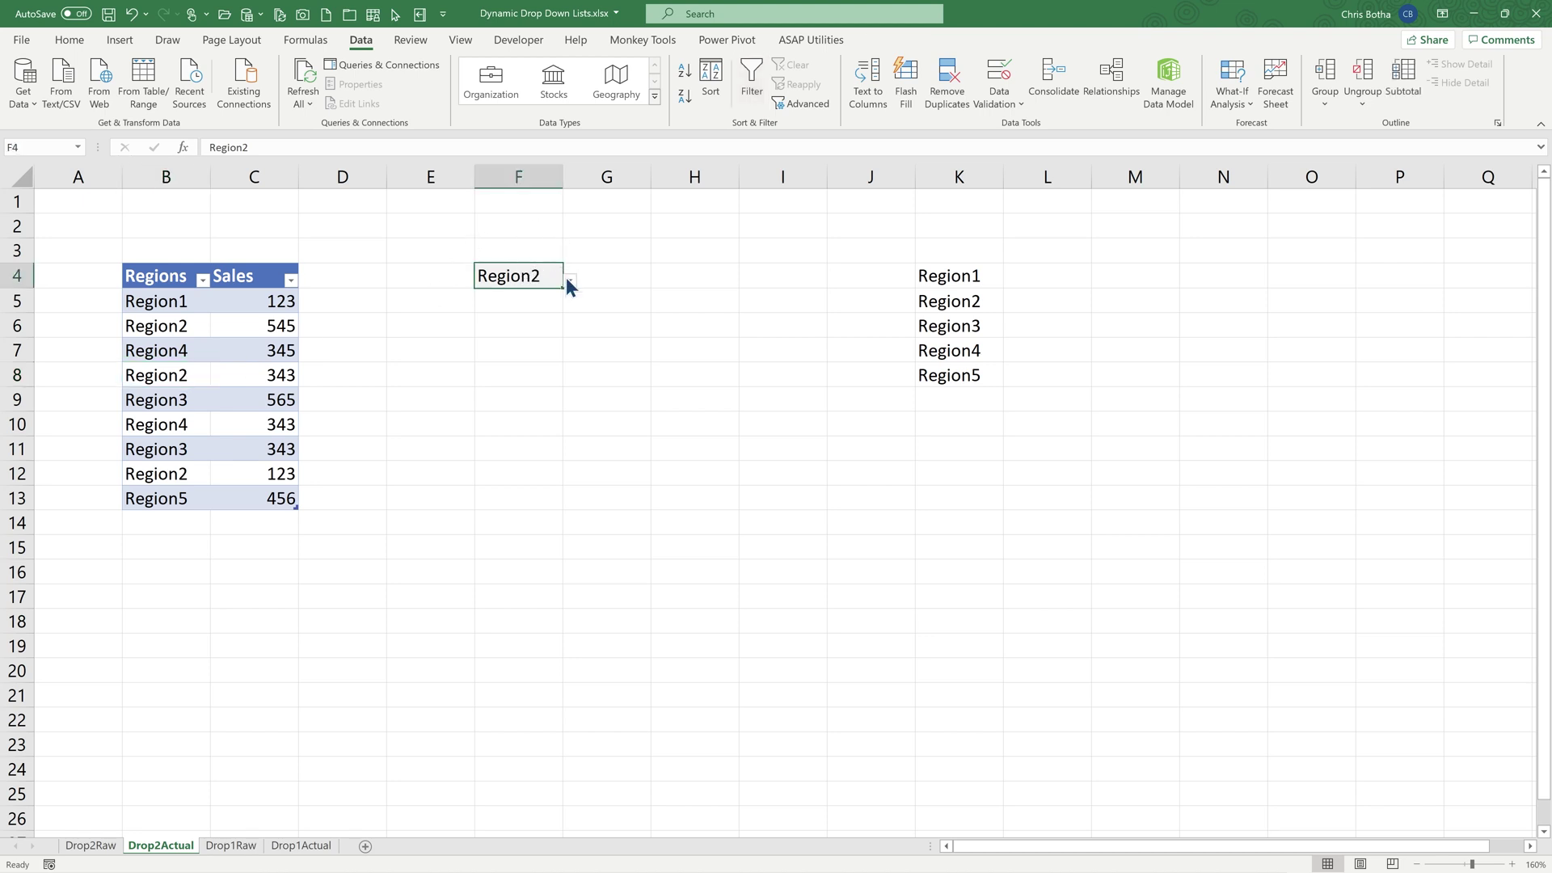
{"action": "left_click", "coordinate": [569, 280]}
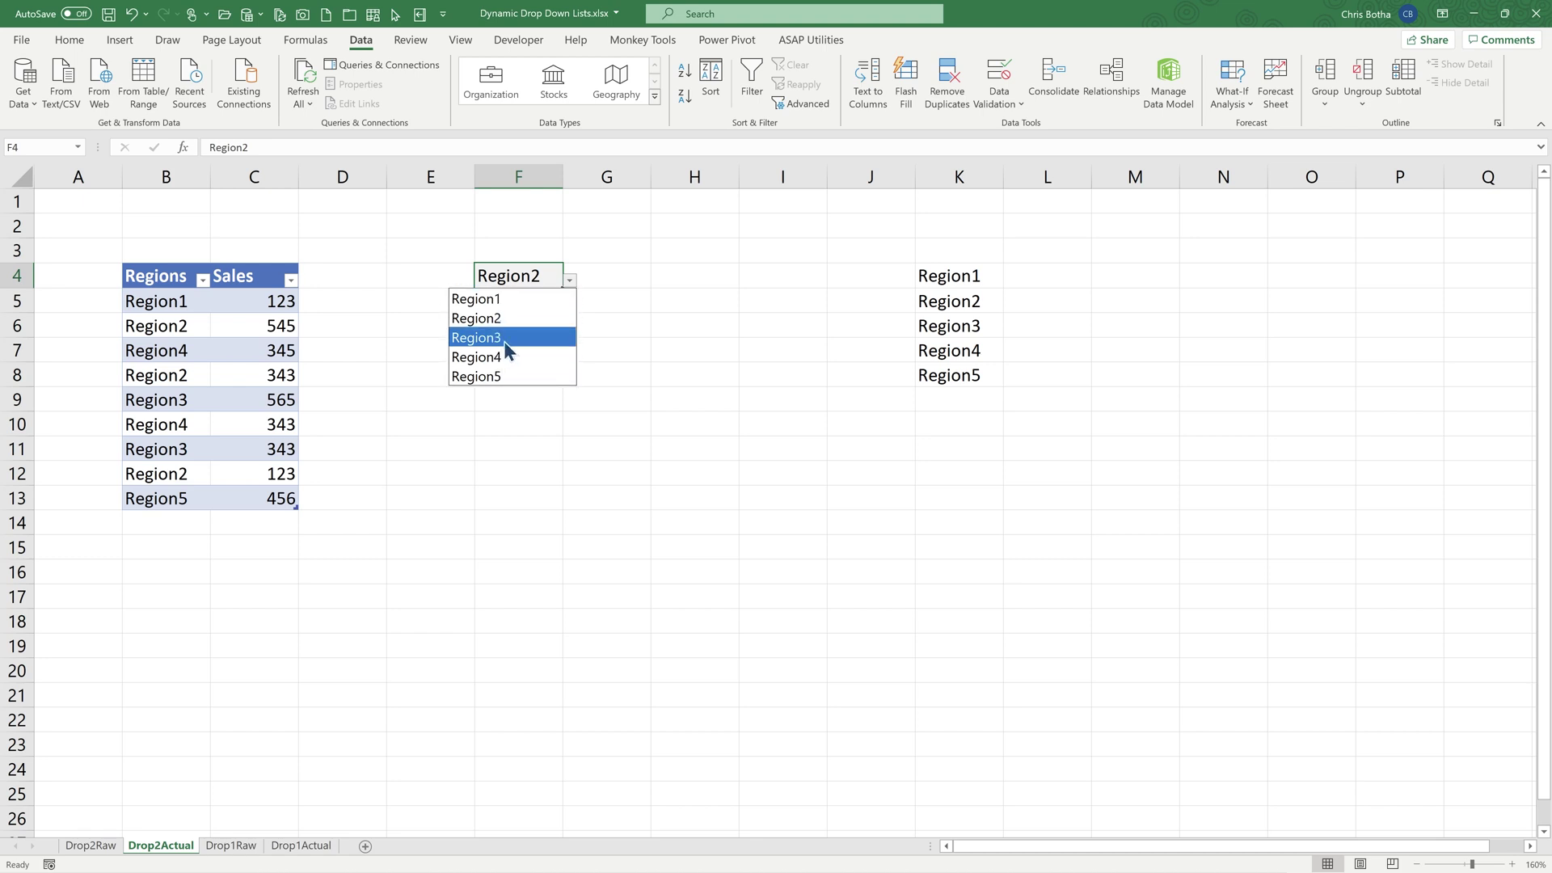
- Add a Region6 row with sales of 12 directly below the table in row 14
{"action": "left_click", "coordinate": [152, 526]}
{"action": "left_click", "coordinate": [151, 522]}
{"action": "type", "text": "Region6"}
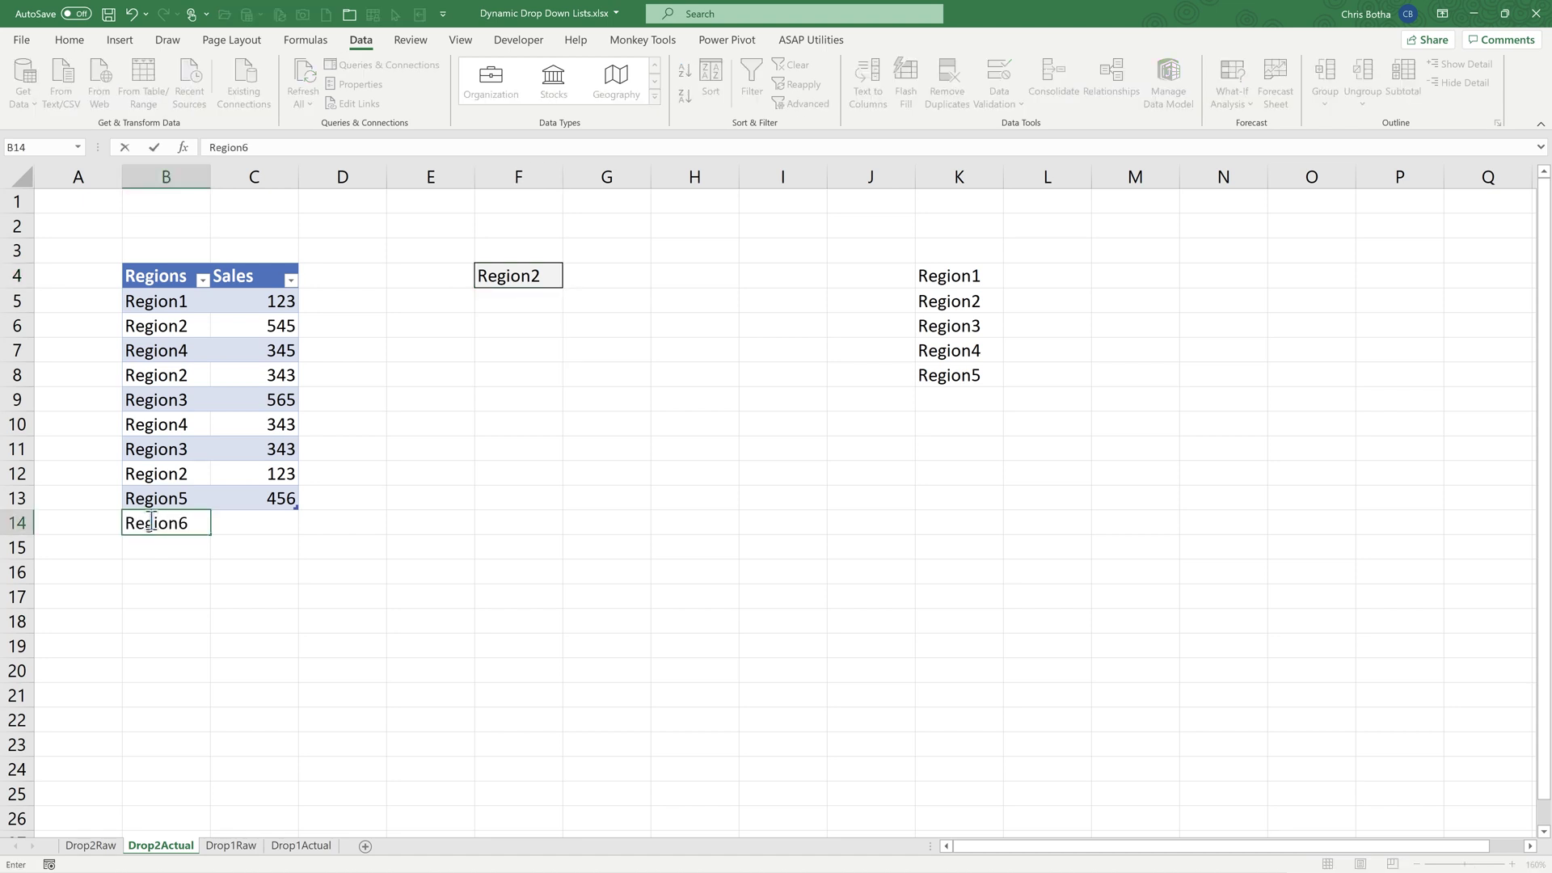
{"action": "key", "text": "Tab"}
{"action": "type", "text": "12"}
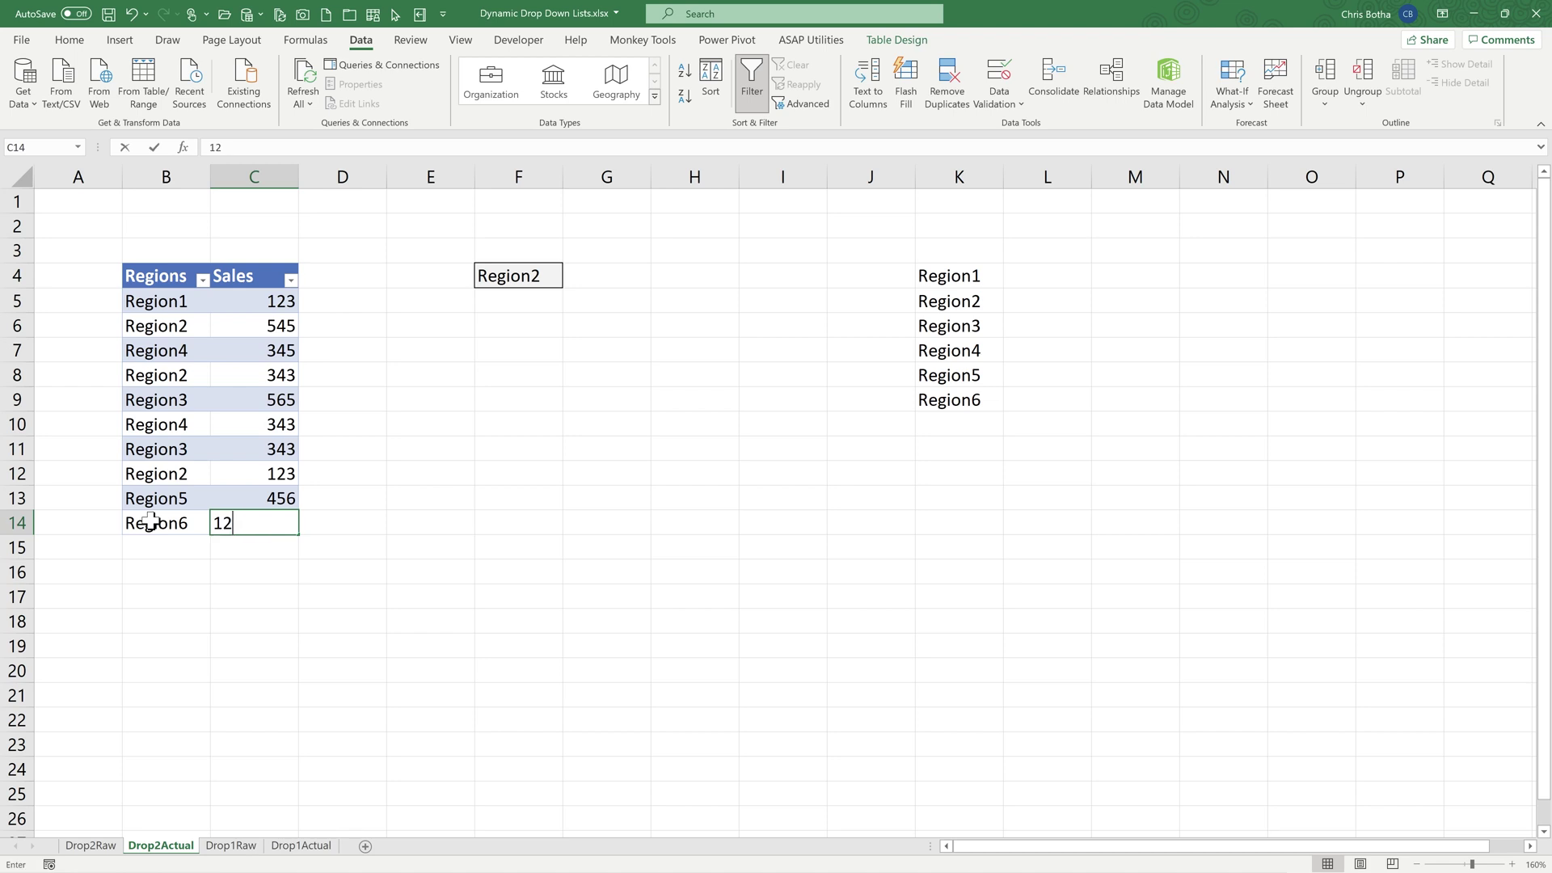
{"action": "key", "text": "Tab"}
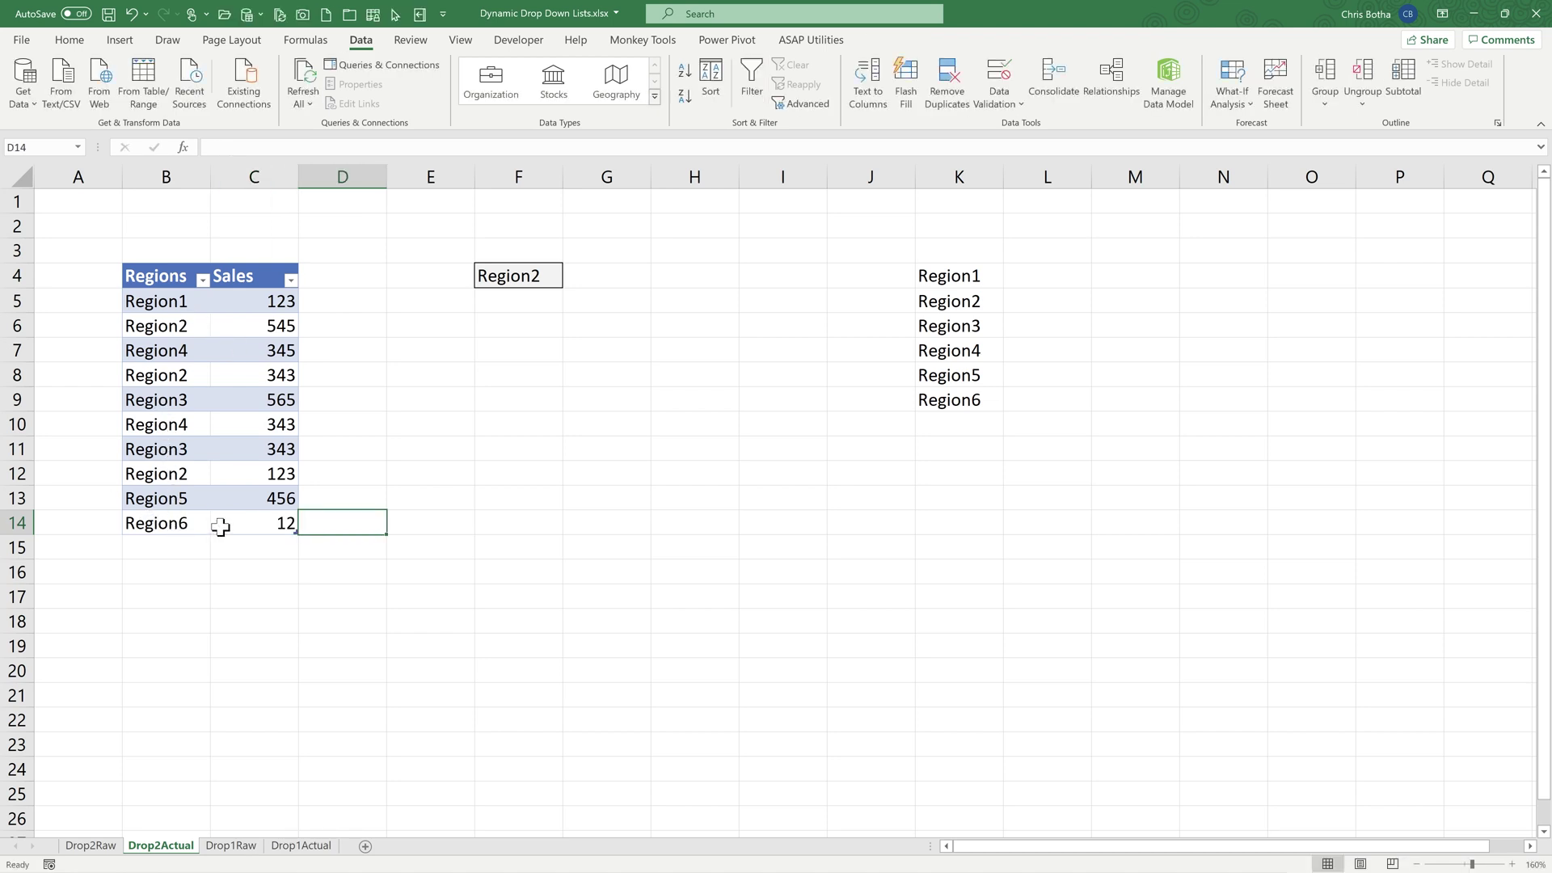
- Review the choices offered by the Drop2Actual drop-down in F4 after the table's extension
{"action": "left_click", "coordinate": [534, 277]}
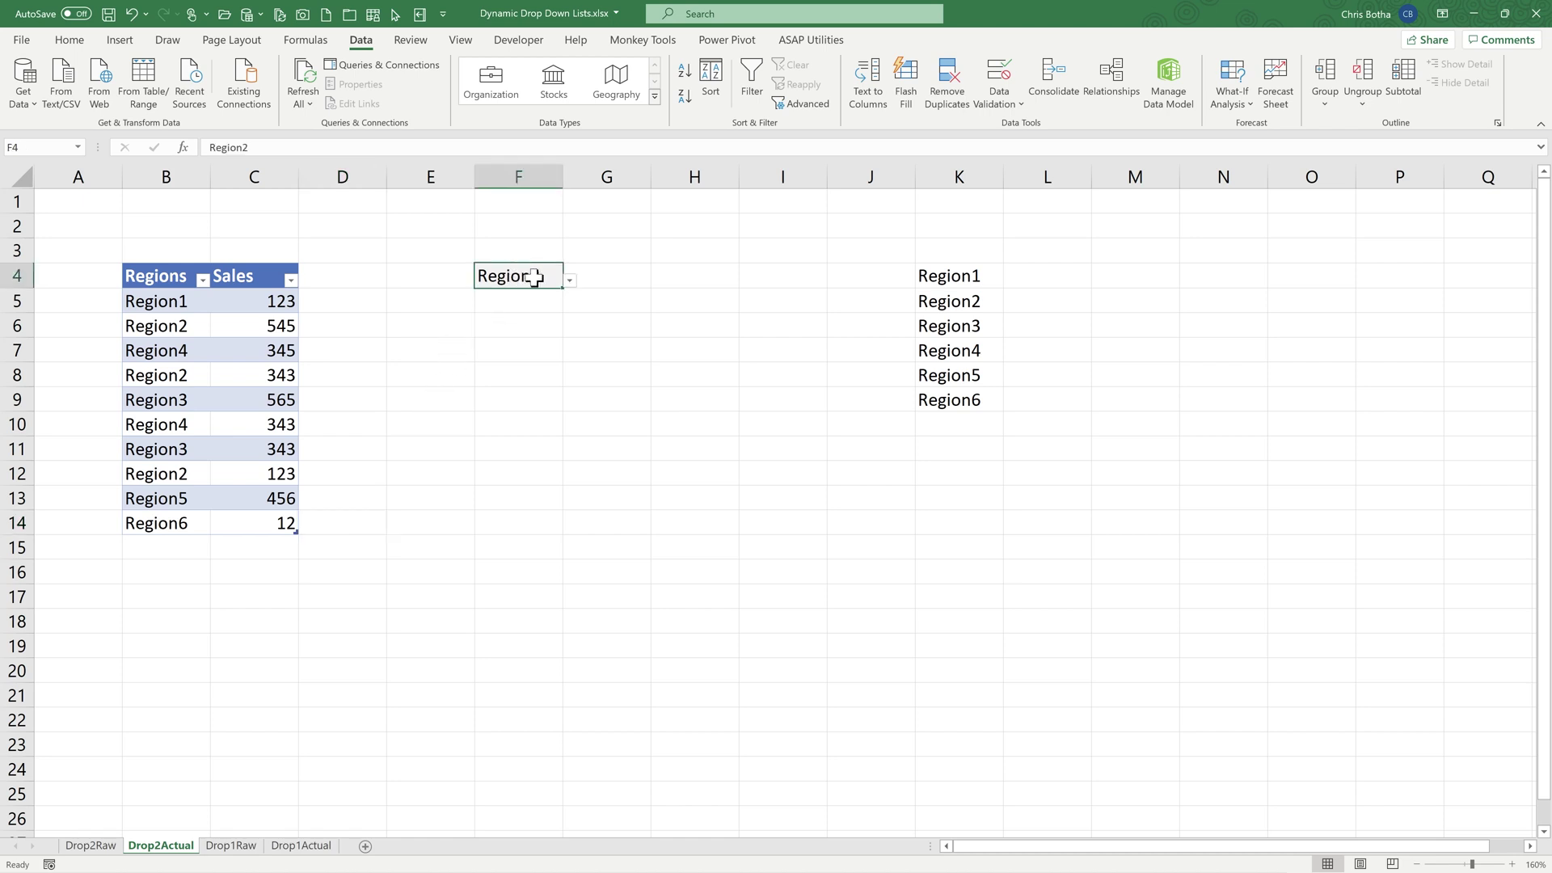
{"action": "left_click", "coordinate": [575, 279]}
{"action": "left_click", "coordinate": [555, 274]}
{"action": "left_click", "coordinate": [570, 280]}
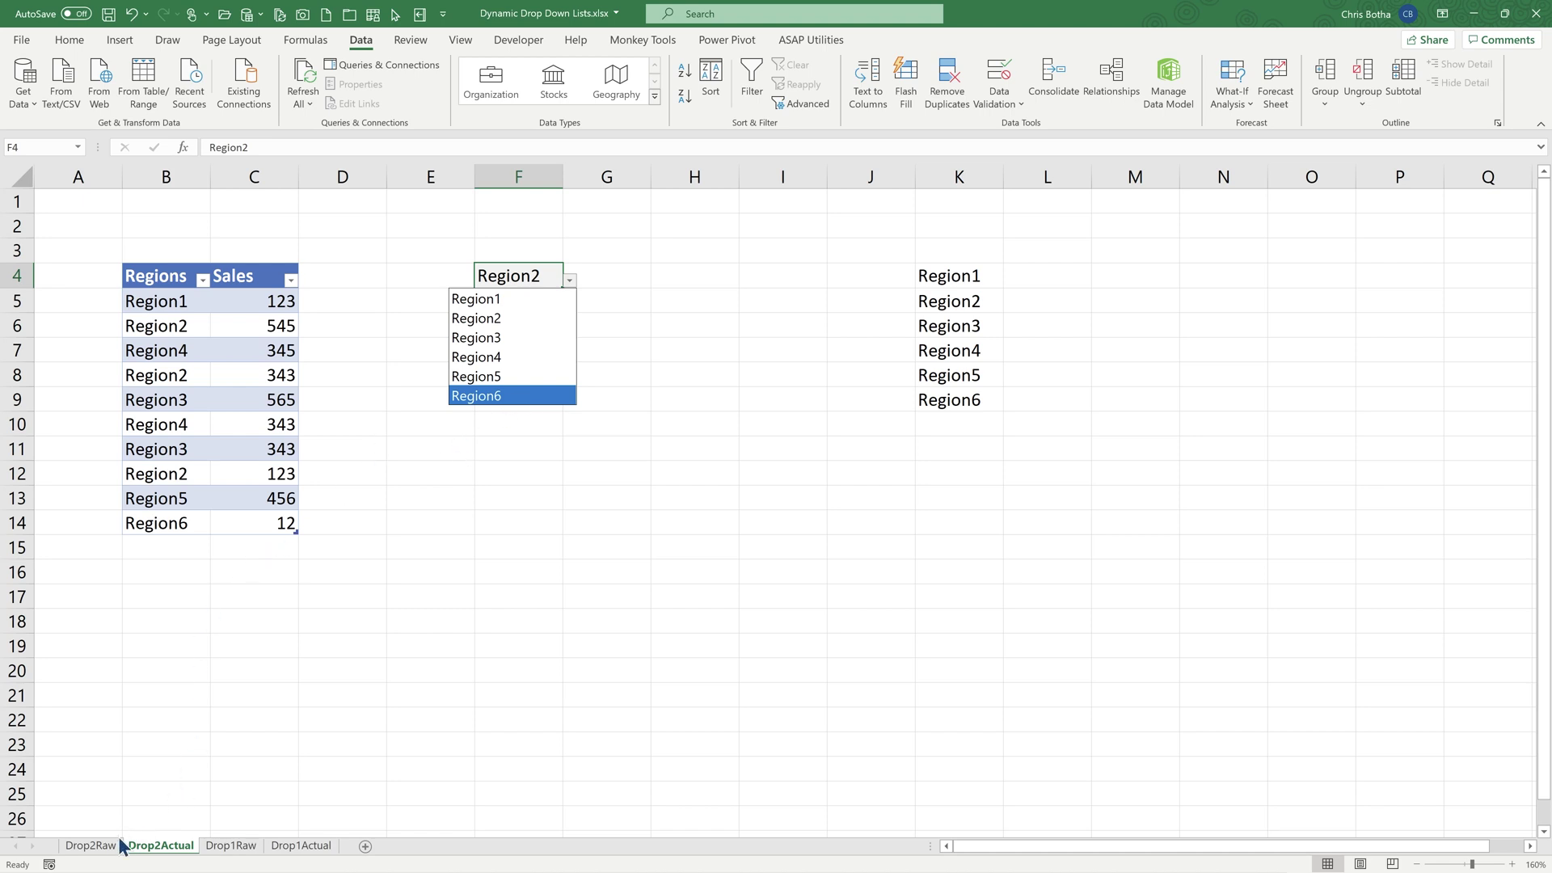
- On the Drop2Raw sheet, convert the regions and sales data in B4:C12 into a table with headers
{"action": "left_click", "coordinate": [95, 849]}
{"action": "left_click", "coordinate": [94, 849]}
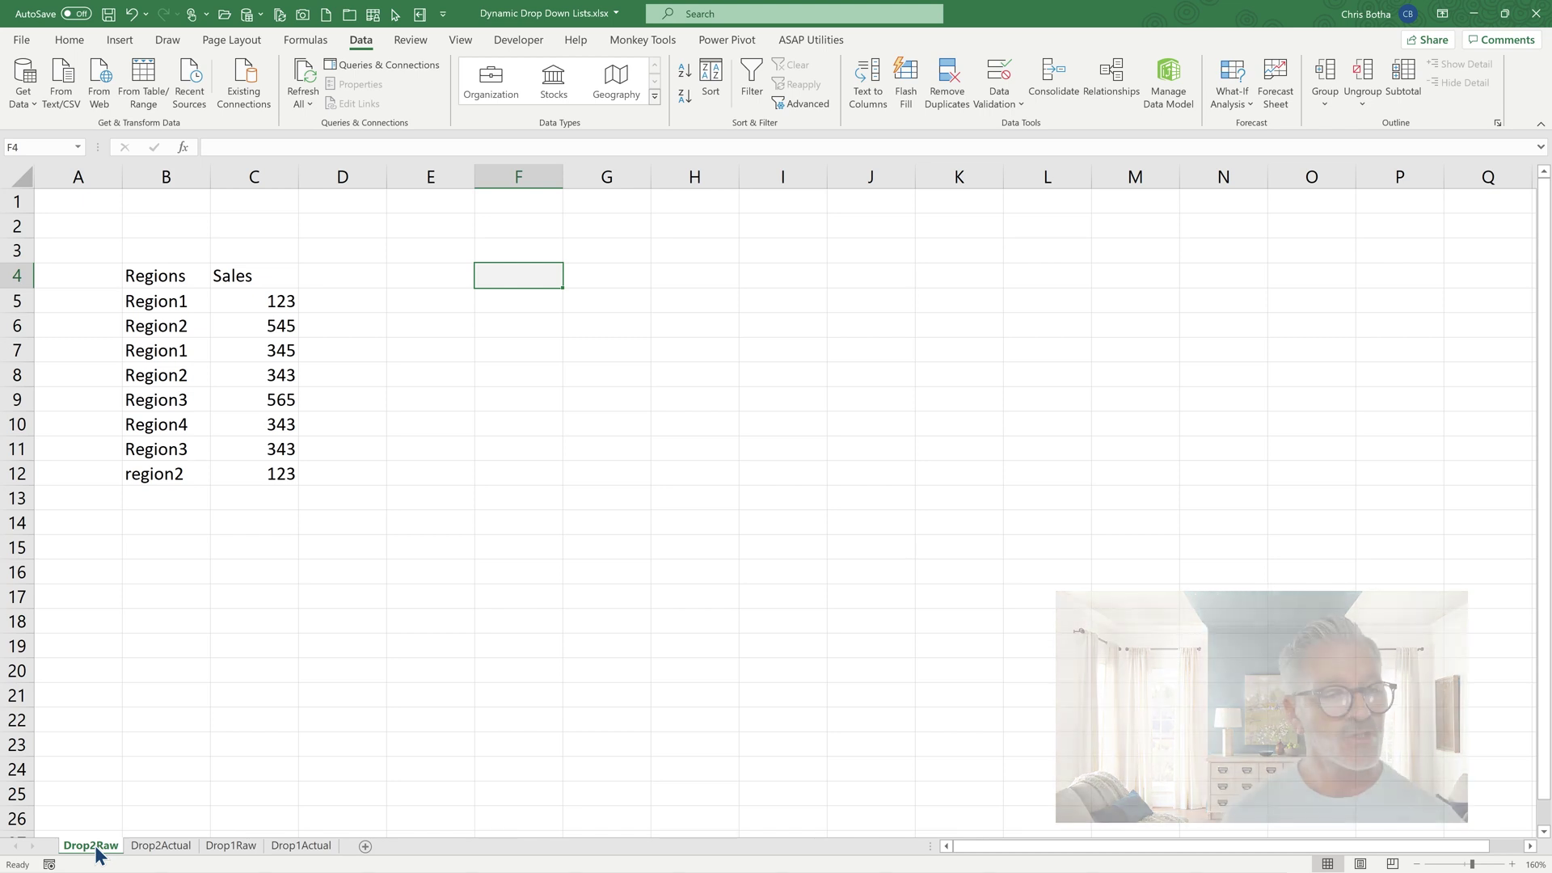
{"action": "mouse_move", "coordinate": [4, 861]}
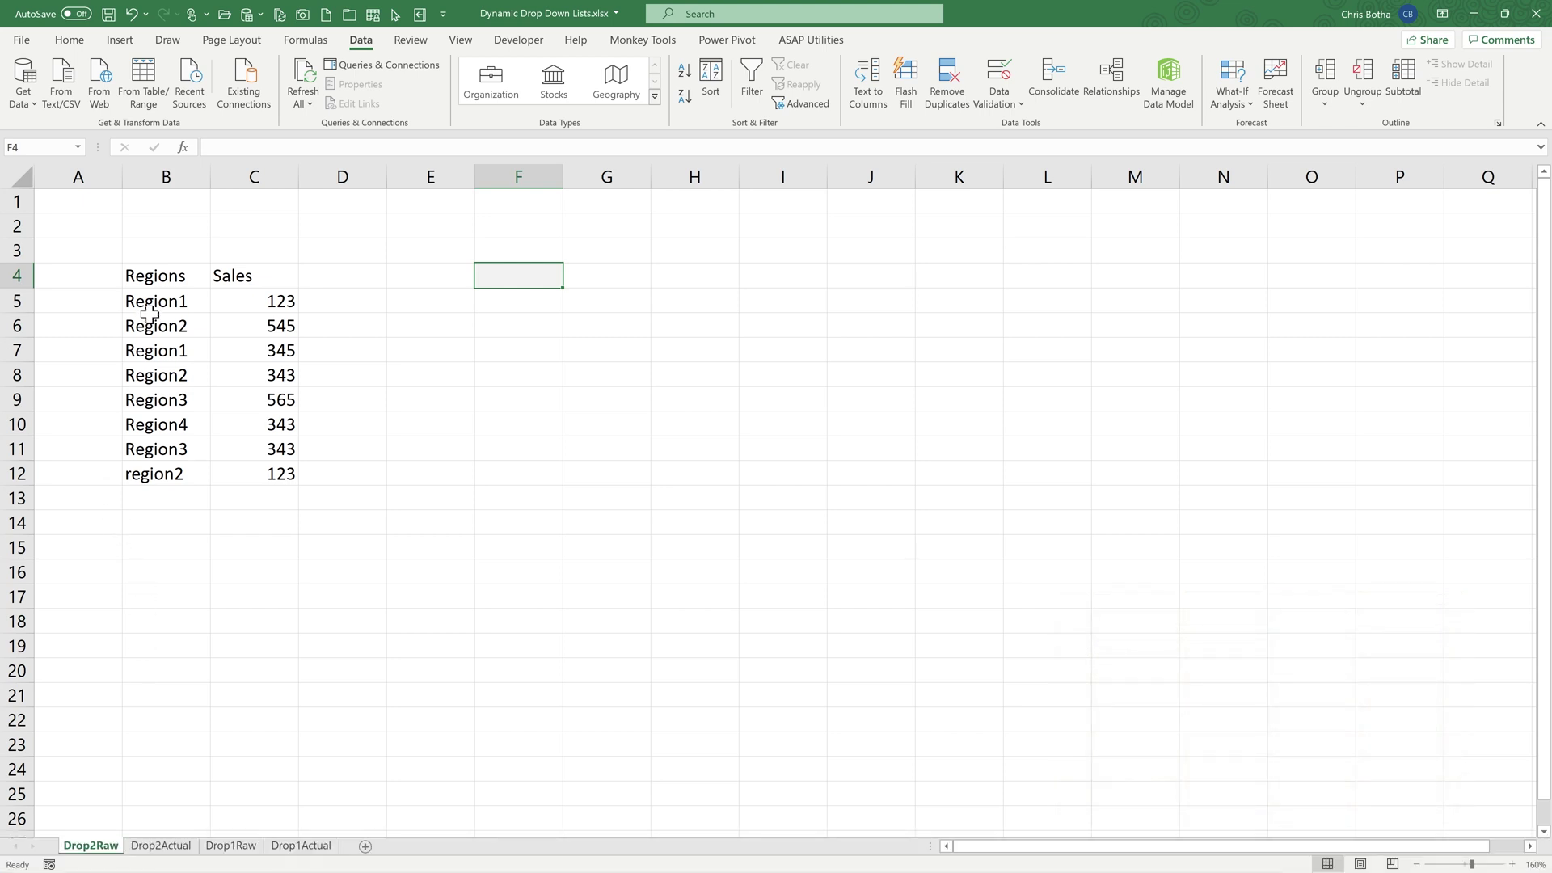
{"action": "left_click", "coordinate": [167, 294]}
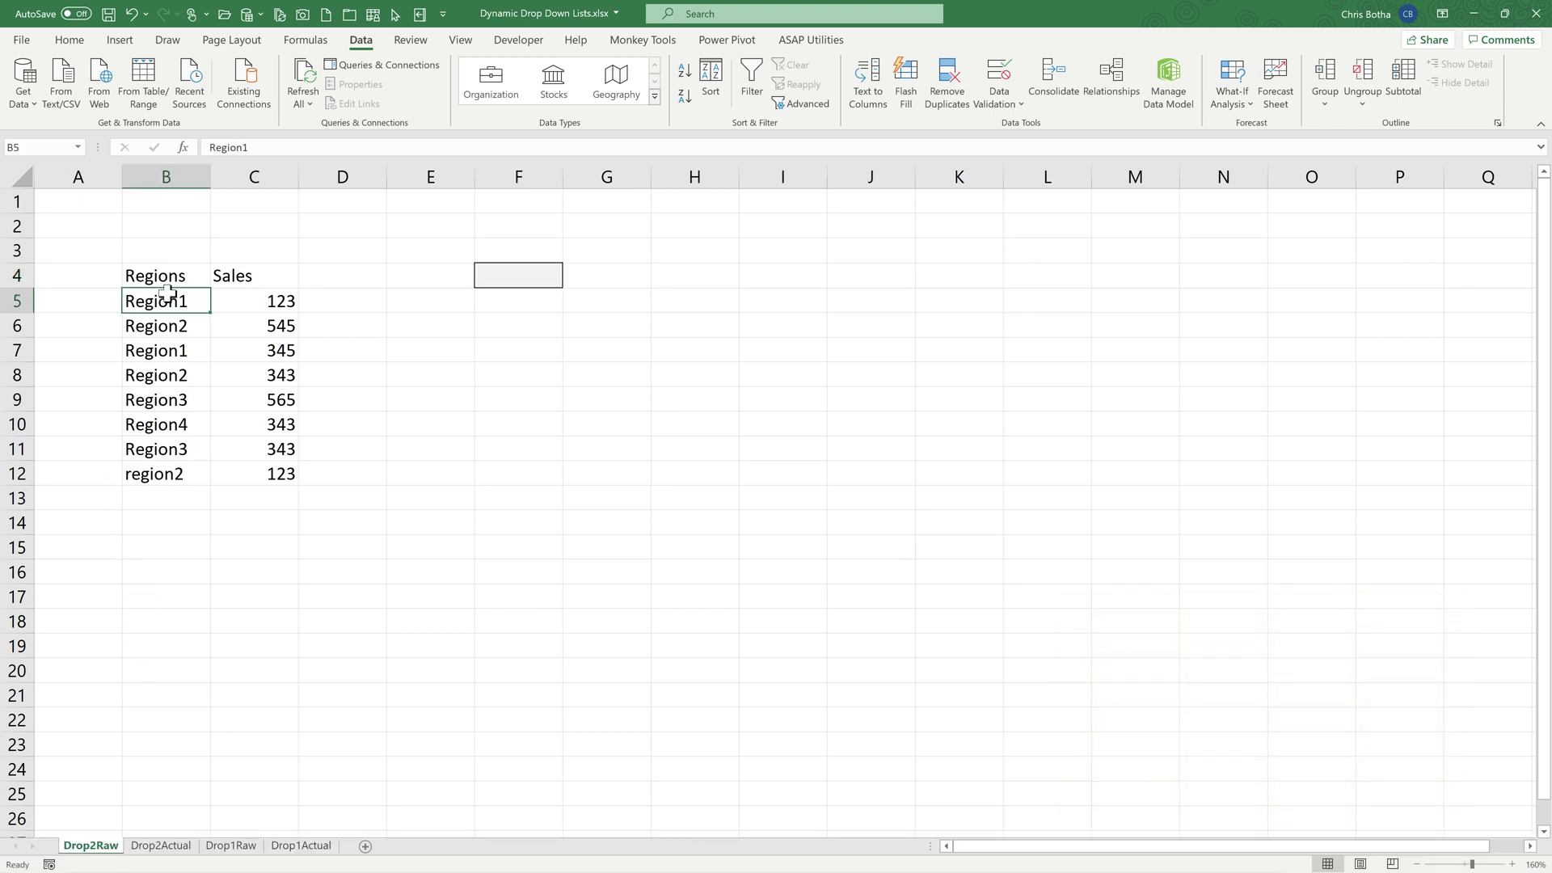
{"action": "left_click", "coordinate": [121, 41]}
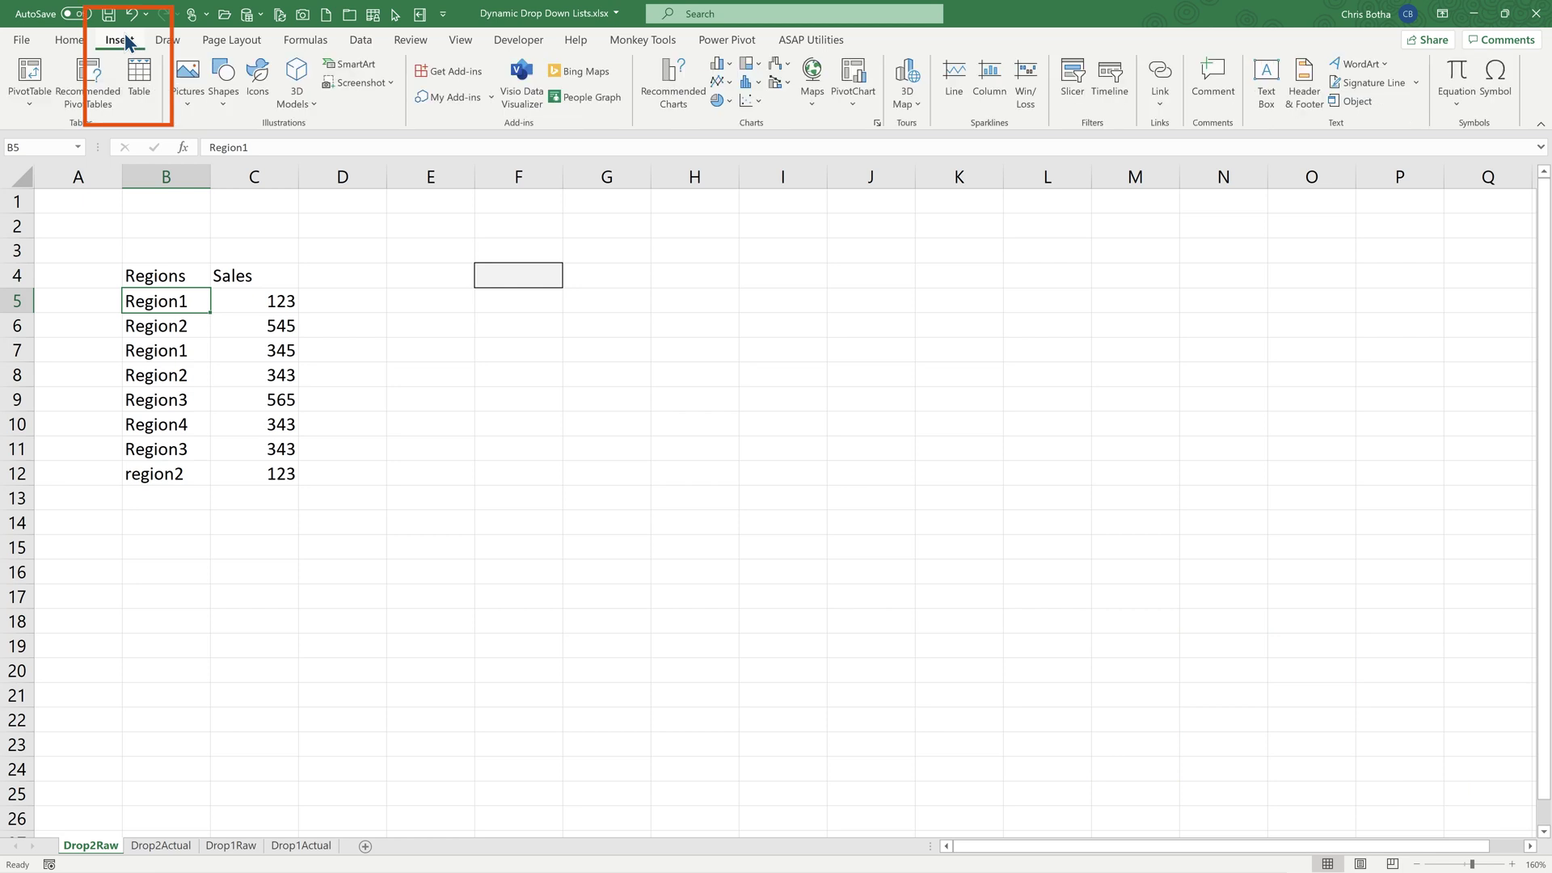
{"action": "left_click", "coordinate": [139, 91]}
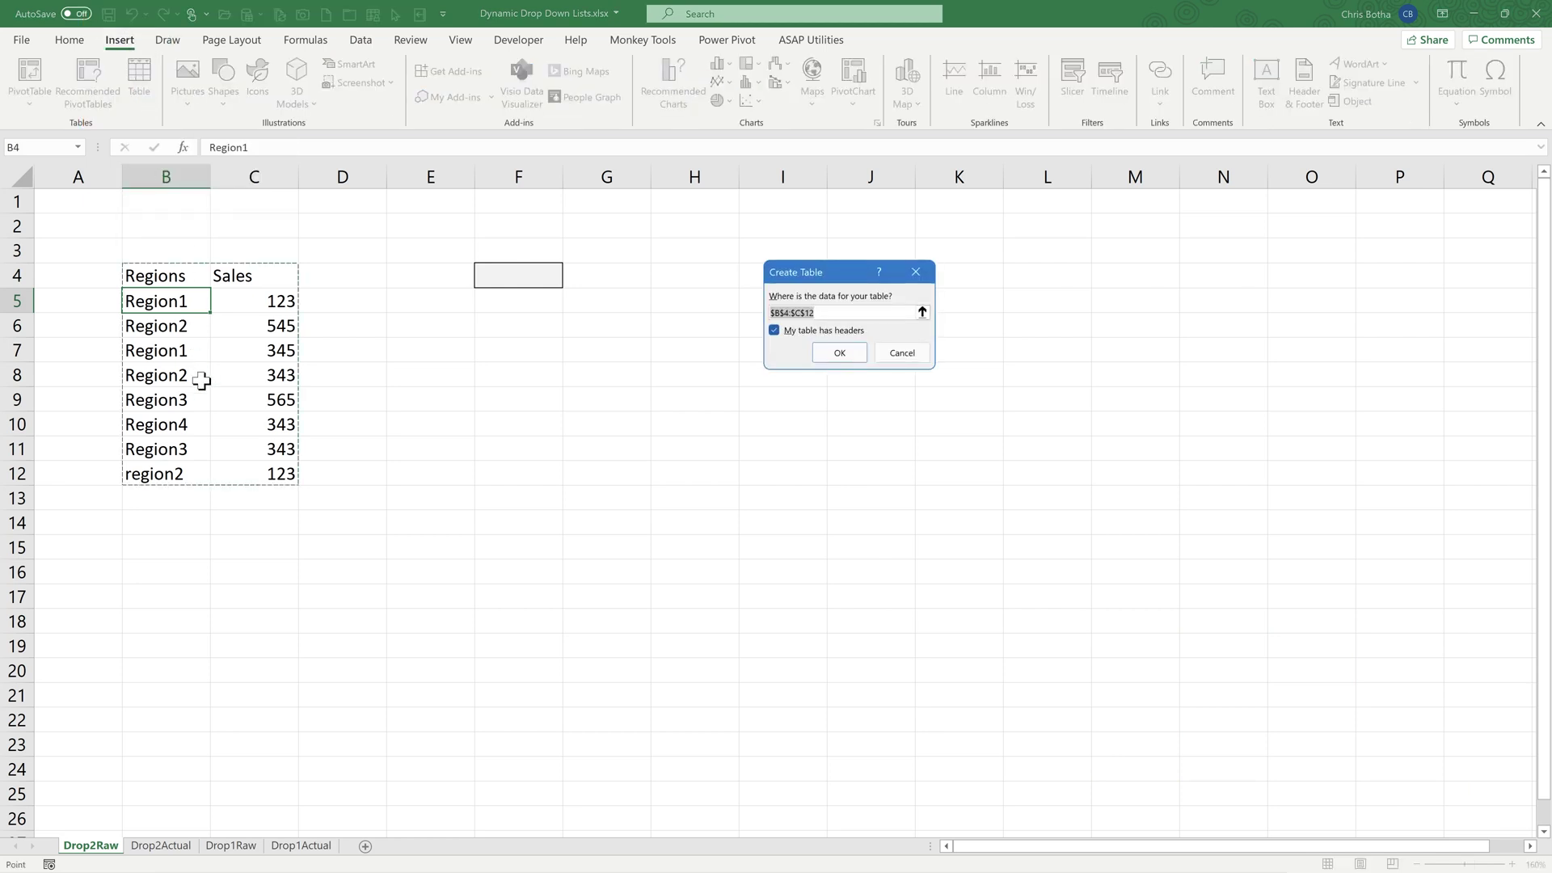
{"action": "left_click", "coordinate": [838, 354]}
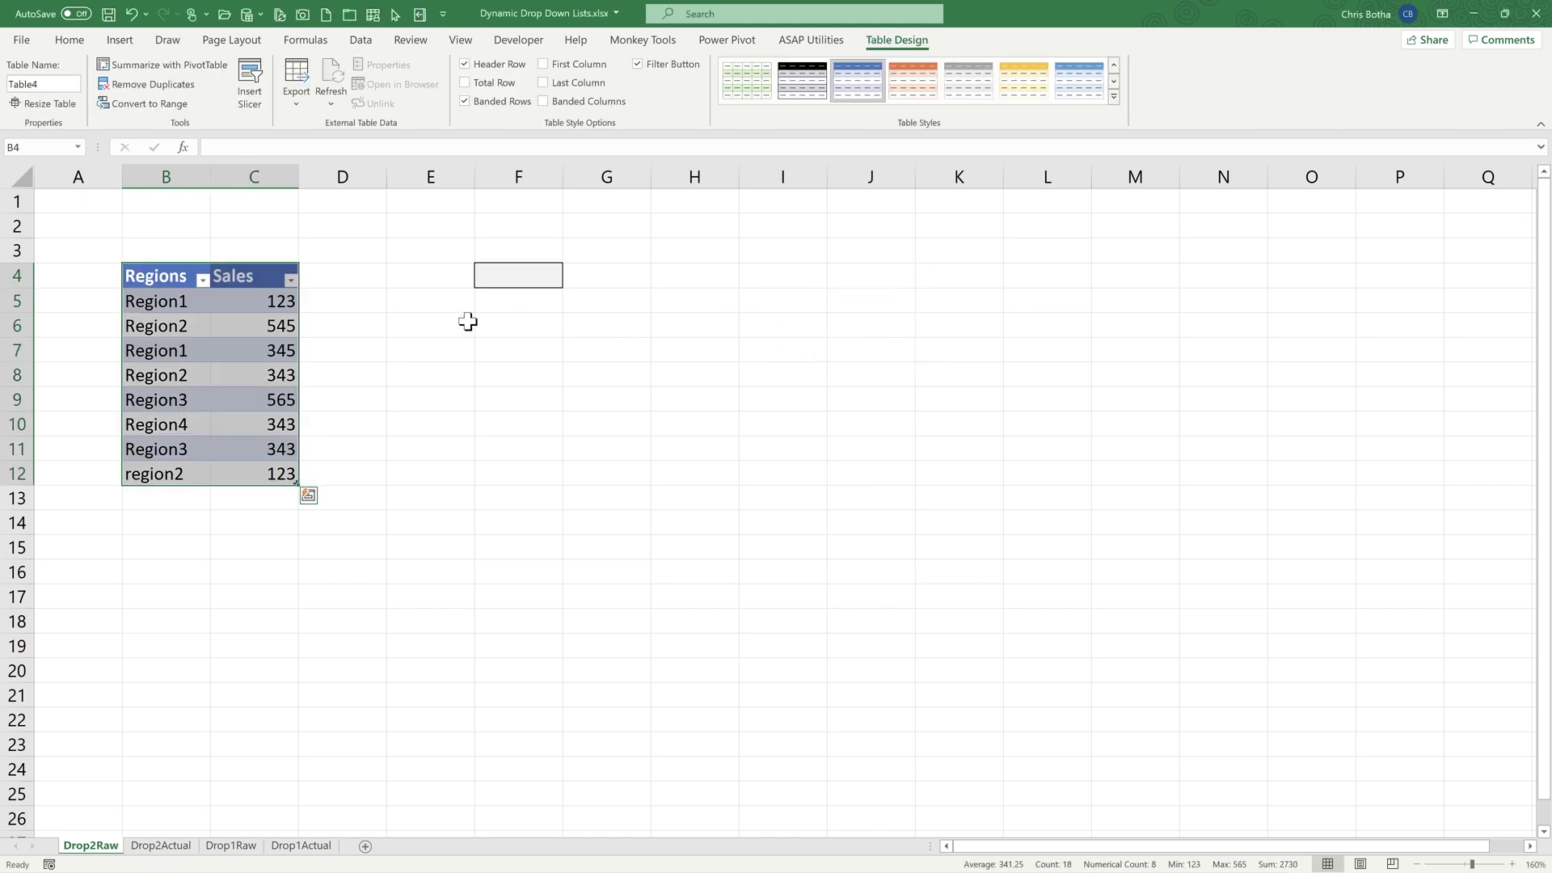
{"action": "left_click", "coordinate": [247, 300]}
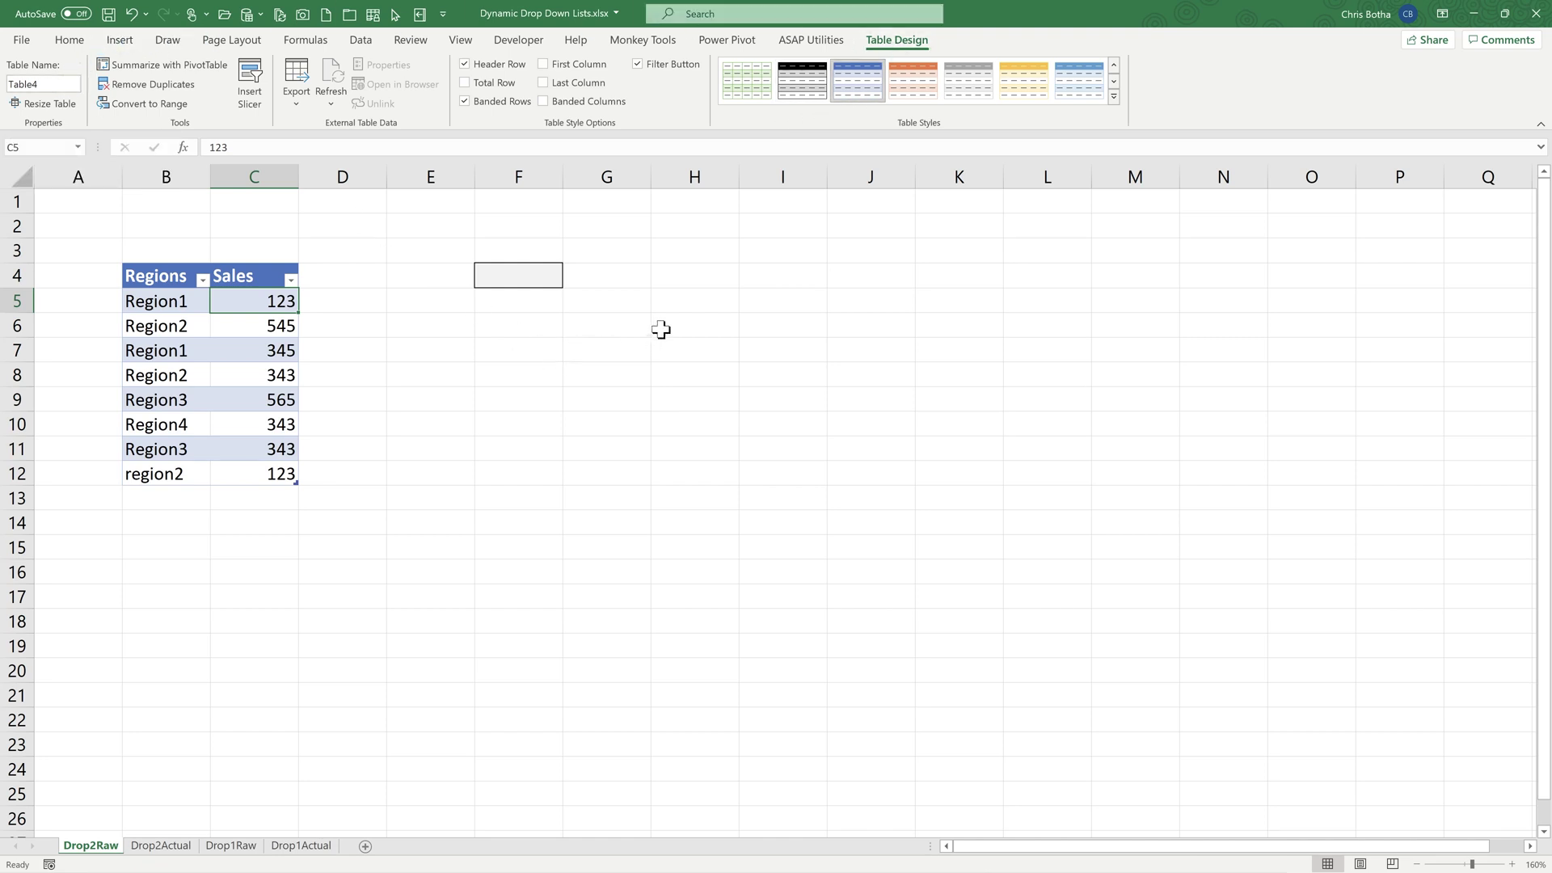
- In cell H4, enter a formula listing the unique values of the table's Regions column: =UNIQUE(Table4[Regions])
{"action": "left_click", "coordinate": [706, 275]}
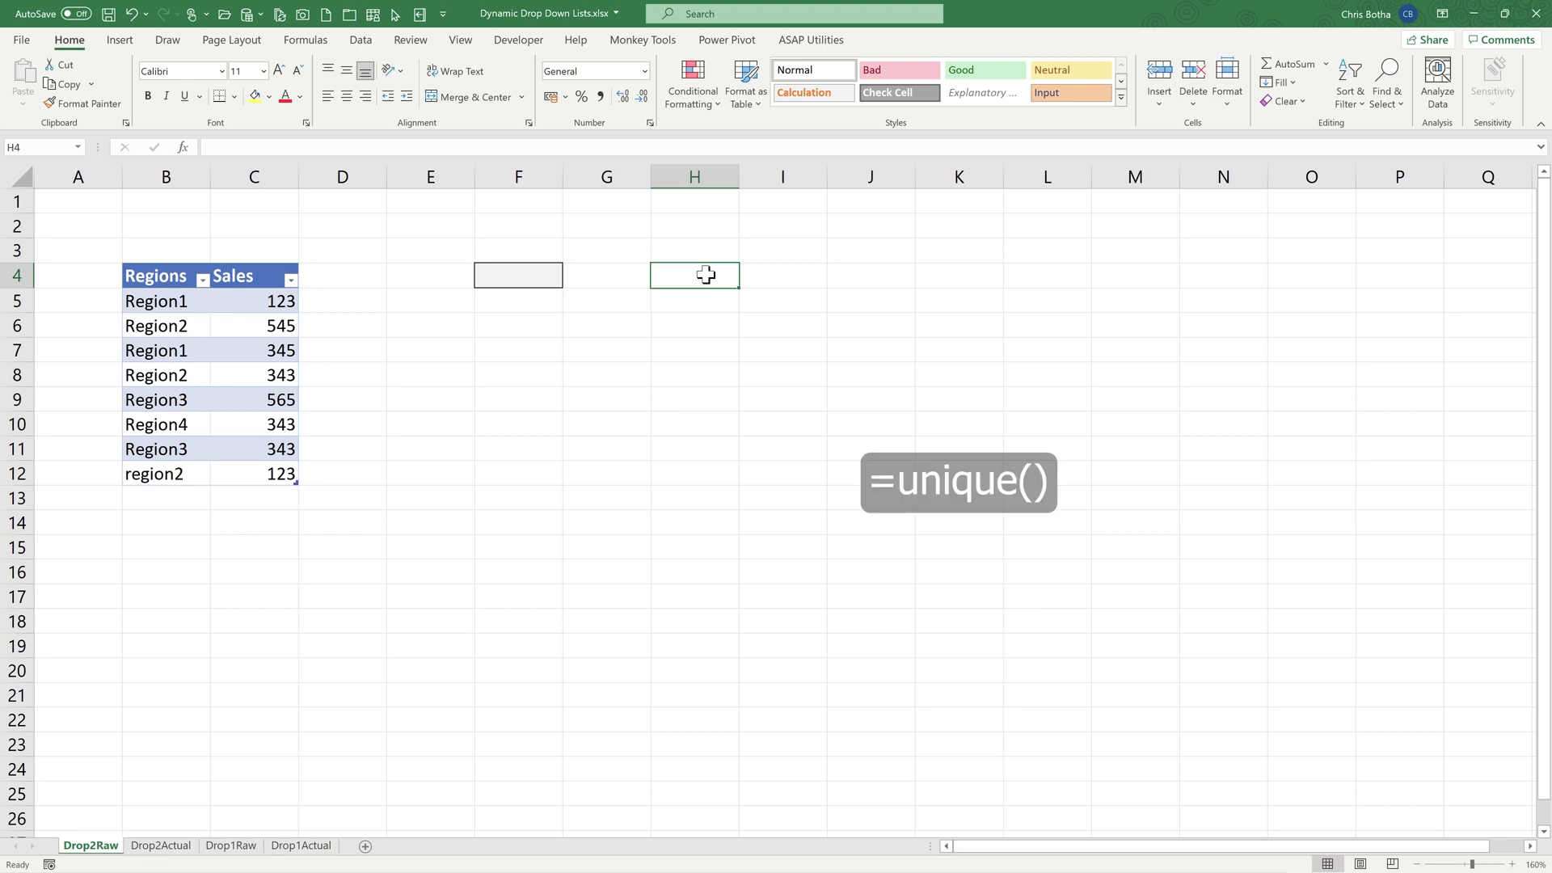
{"action": "type", "text": "=un"}
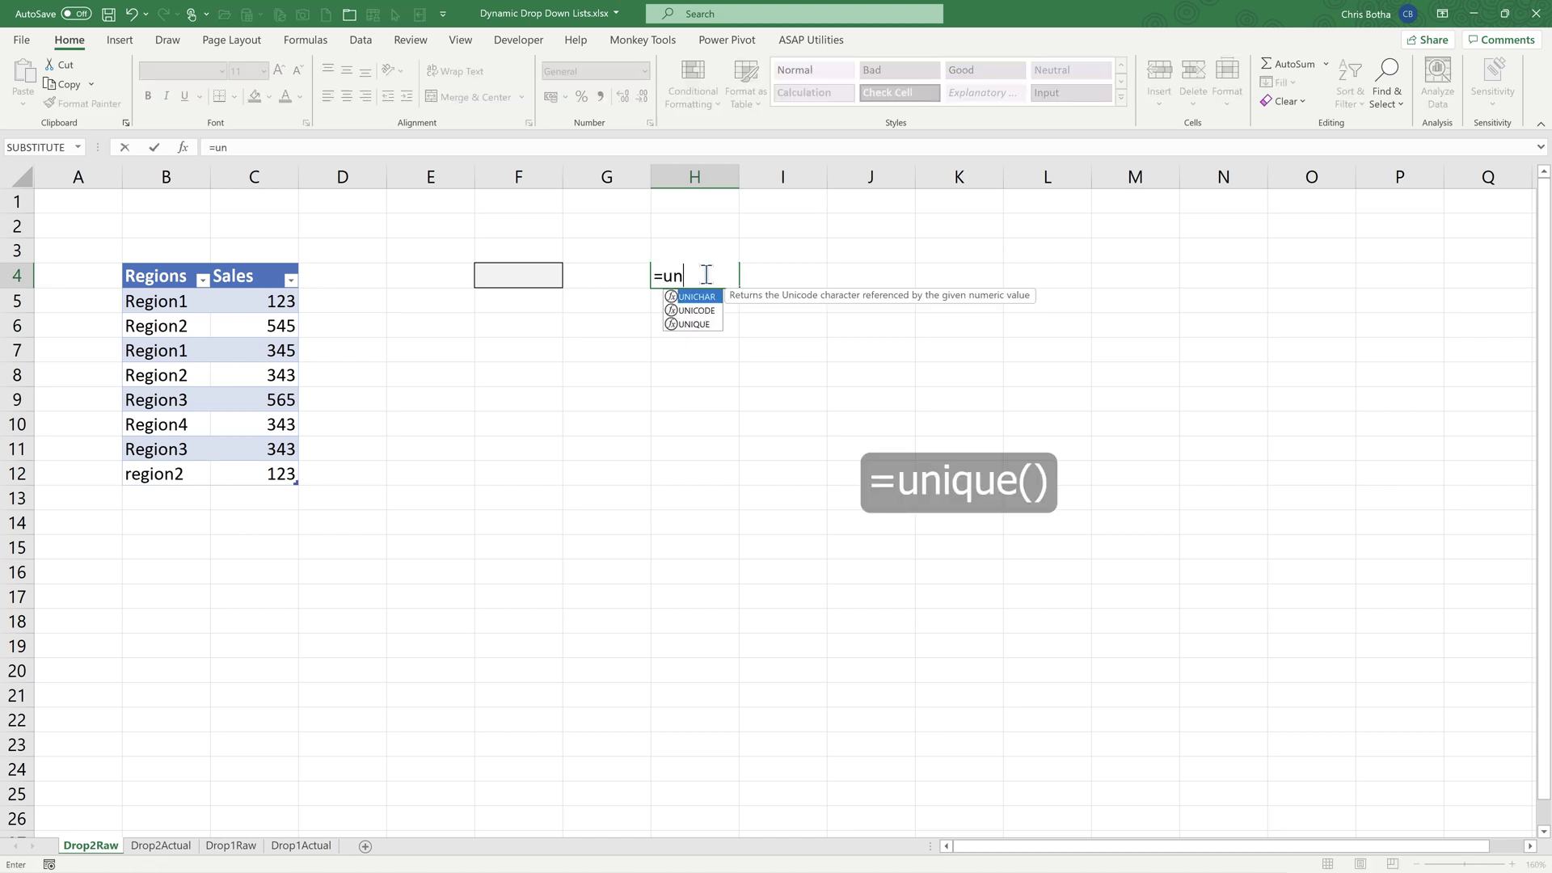
{"action": "type", "text": "ique("}
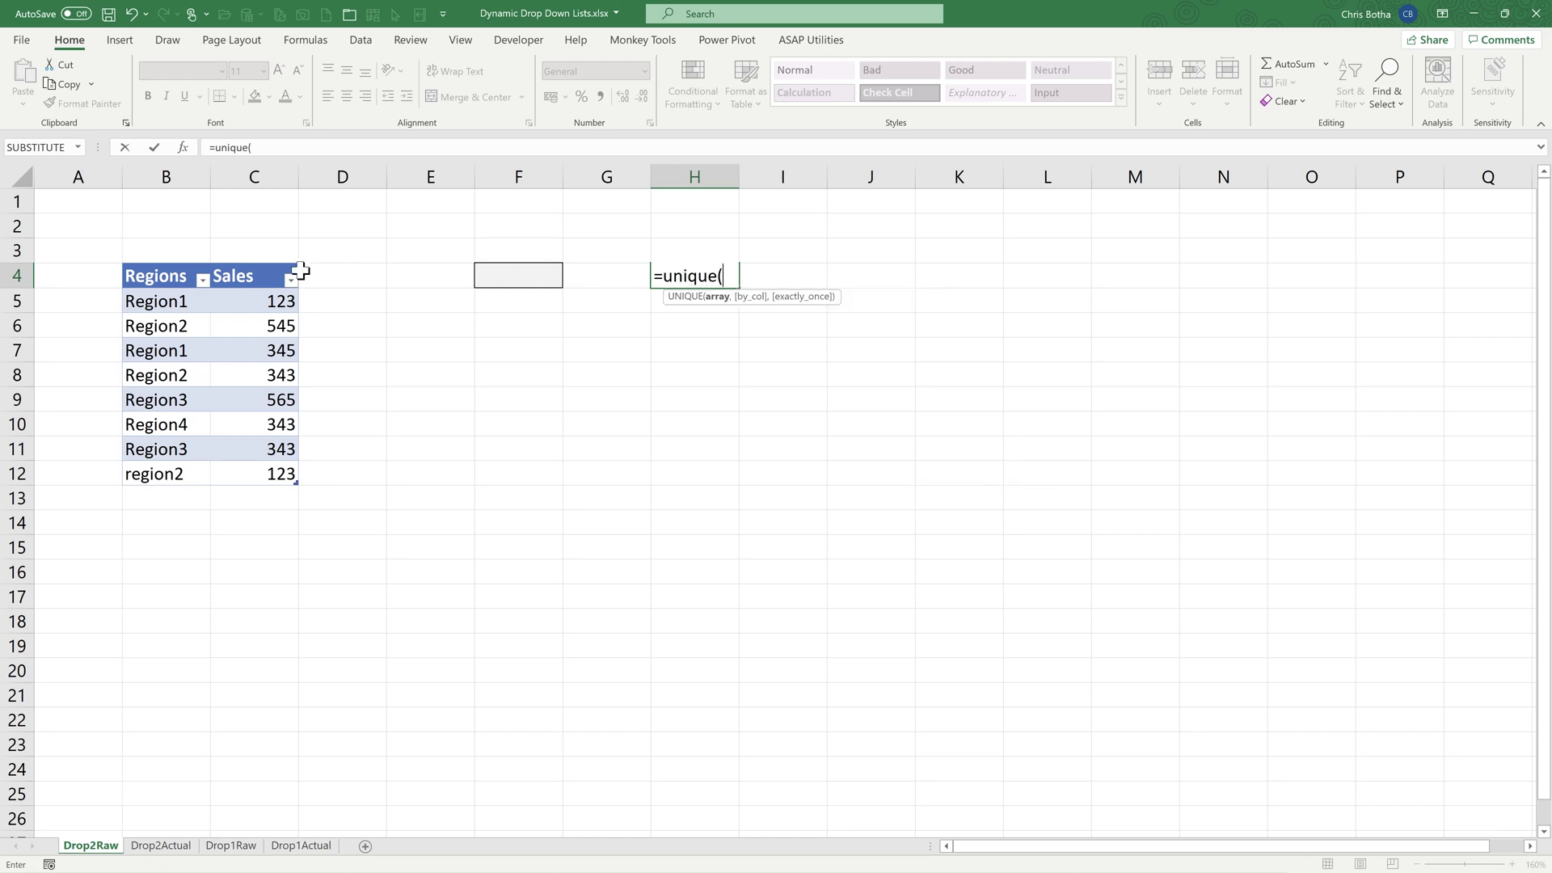
{"action": "left_click", "coordinate": [162, 261]}
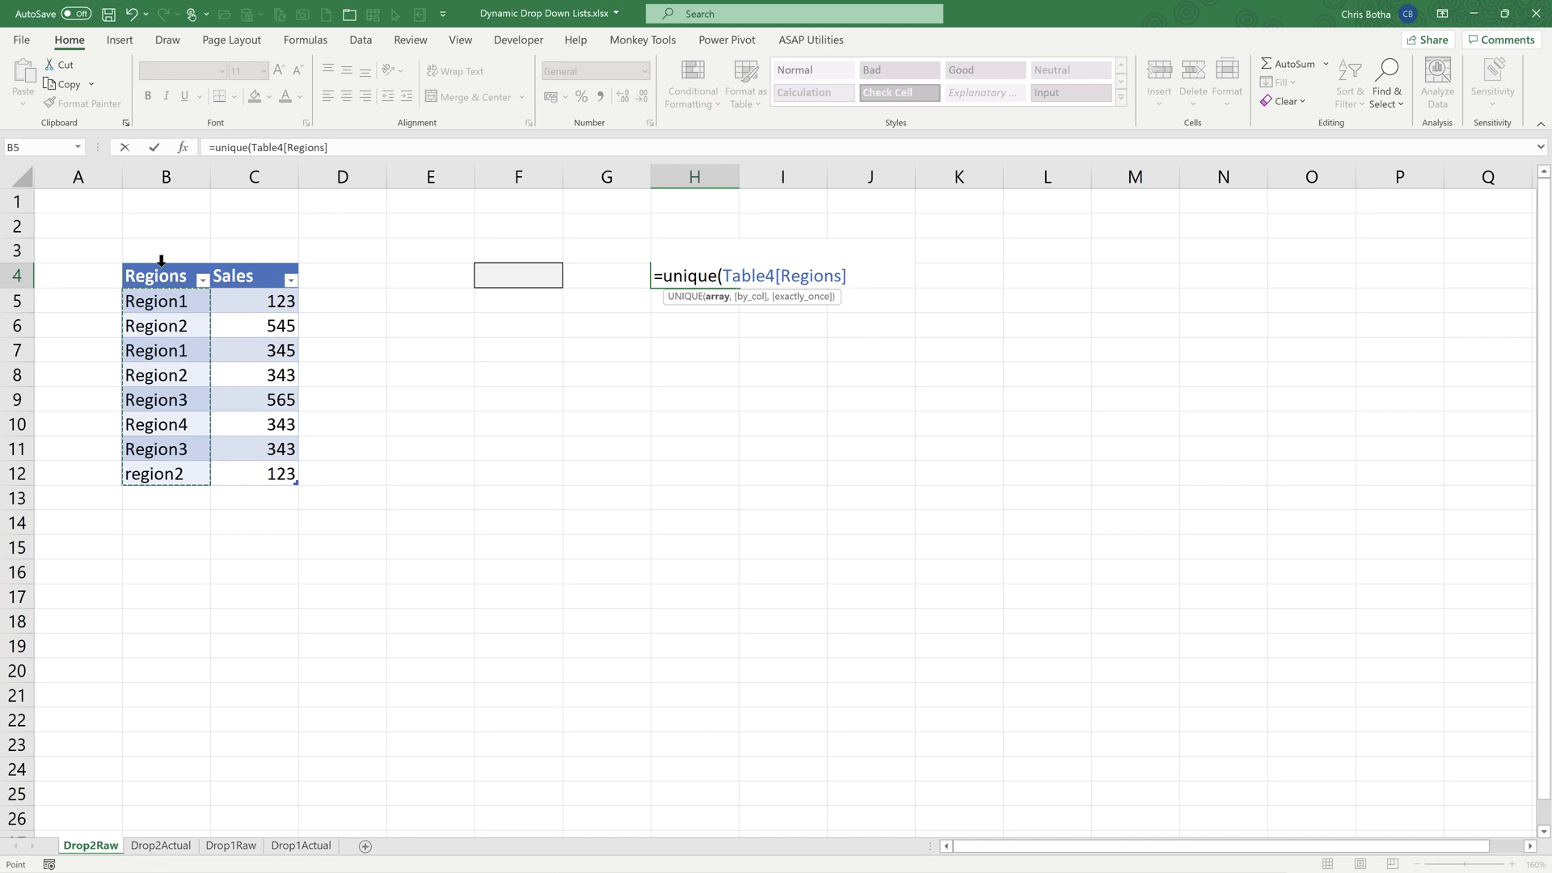
{"action": "type", "text": ")"}
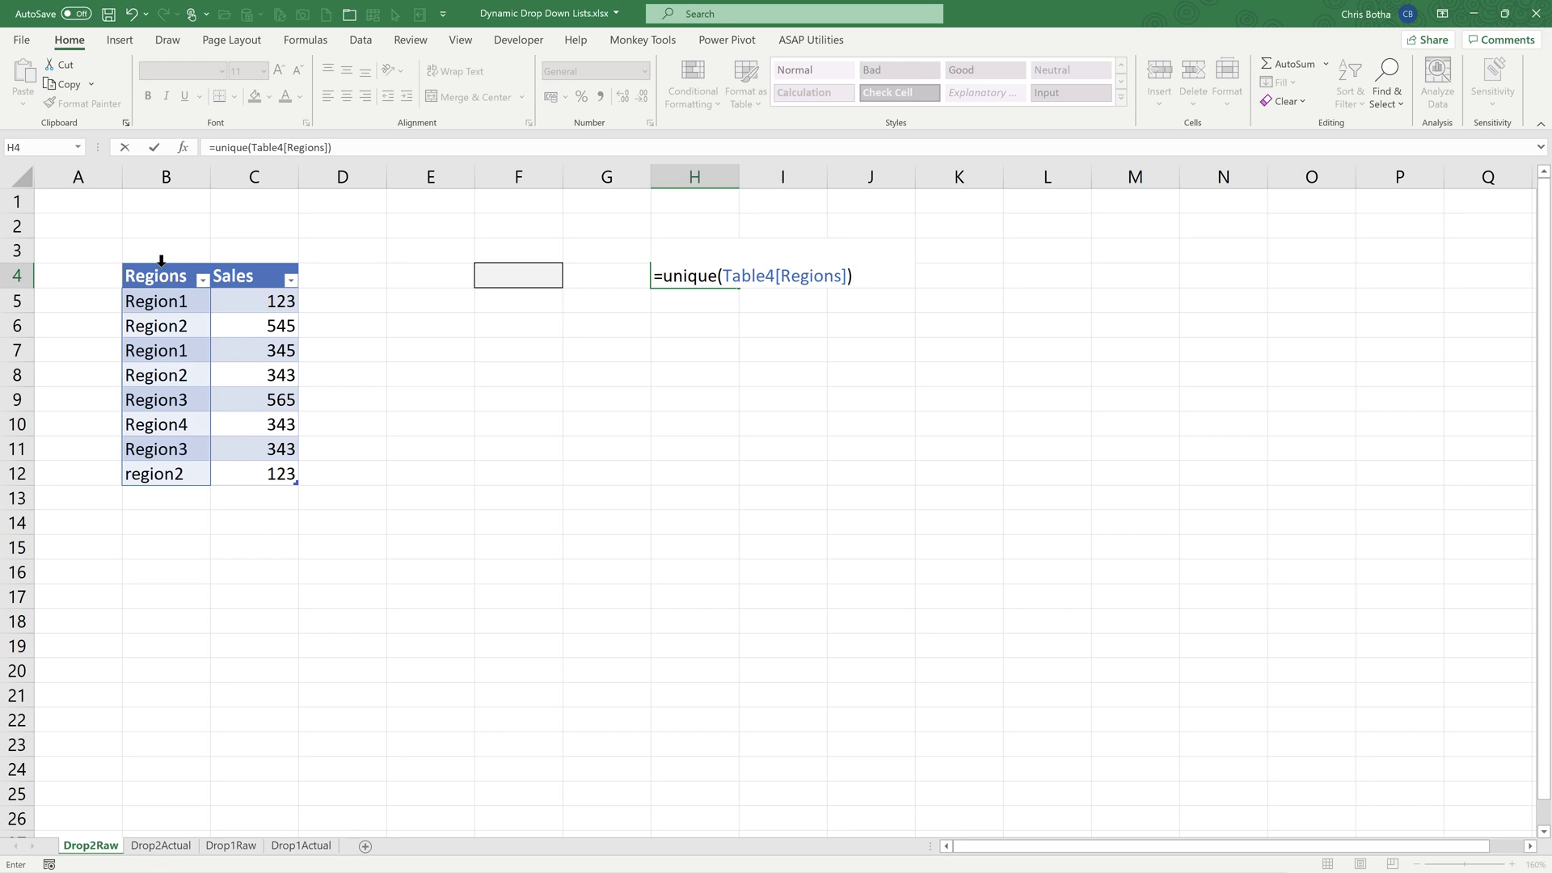
{"action": "key", "text": "Return"}
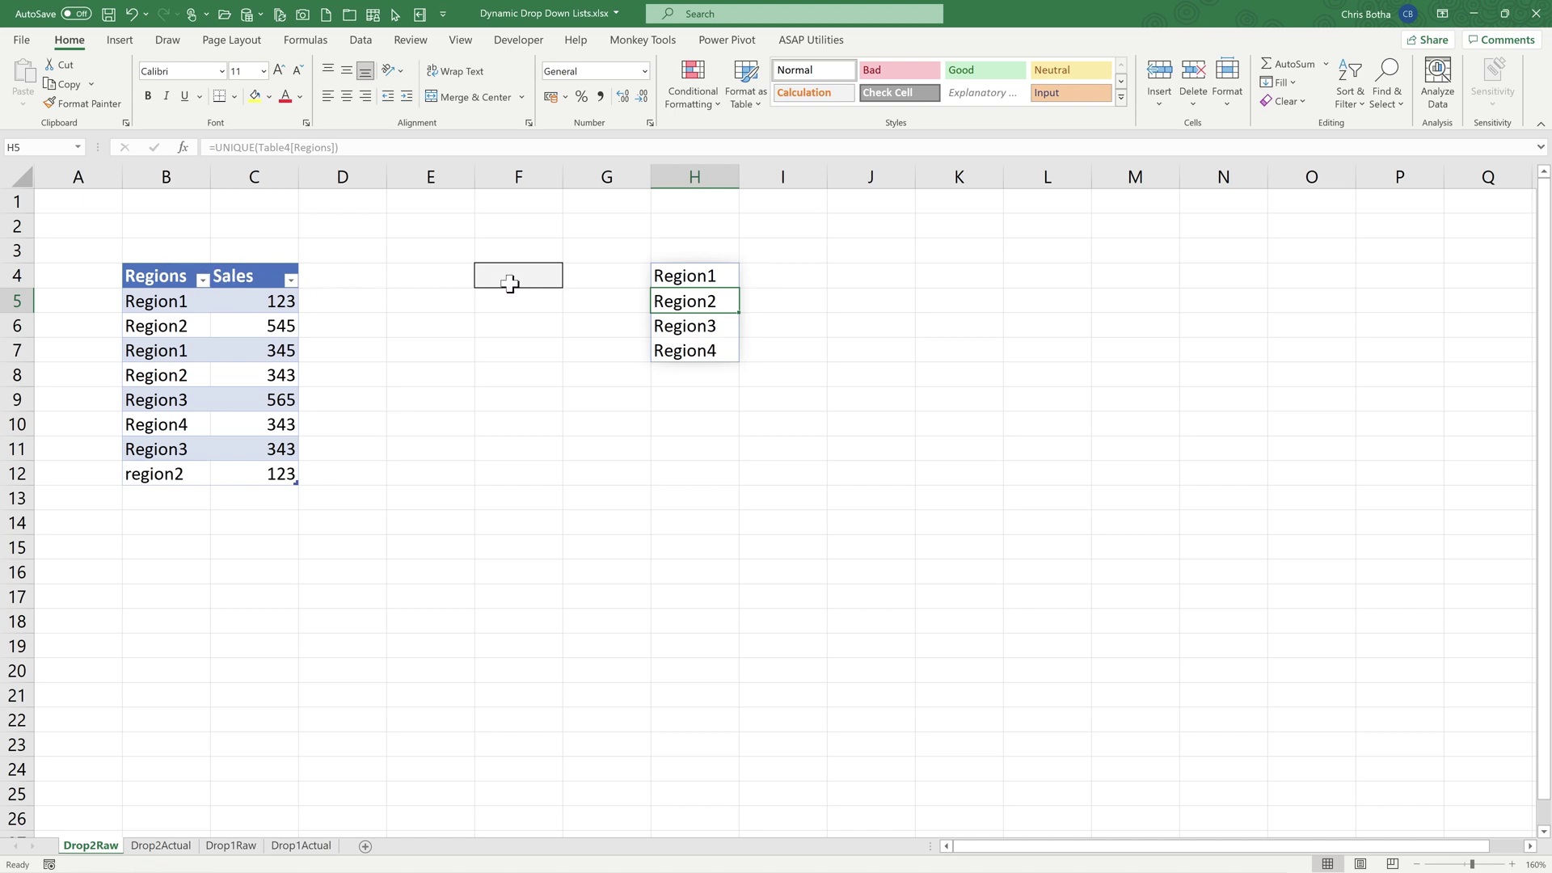
- Wrap the H4 formula in SORT so it reads =SORT(UNIQUE(Table4[Regions])), and check the formula across the spilled cells
{"action": "left_click", "coordinate": [674, 279]}
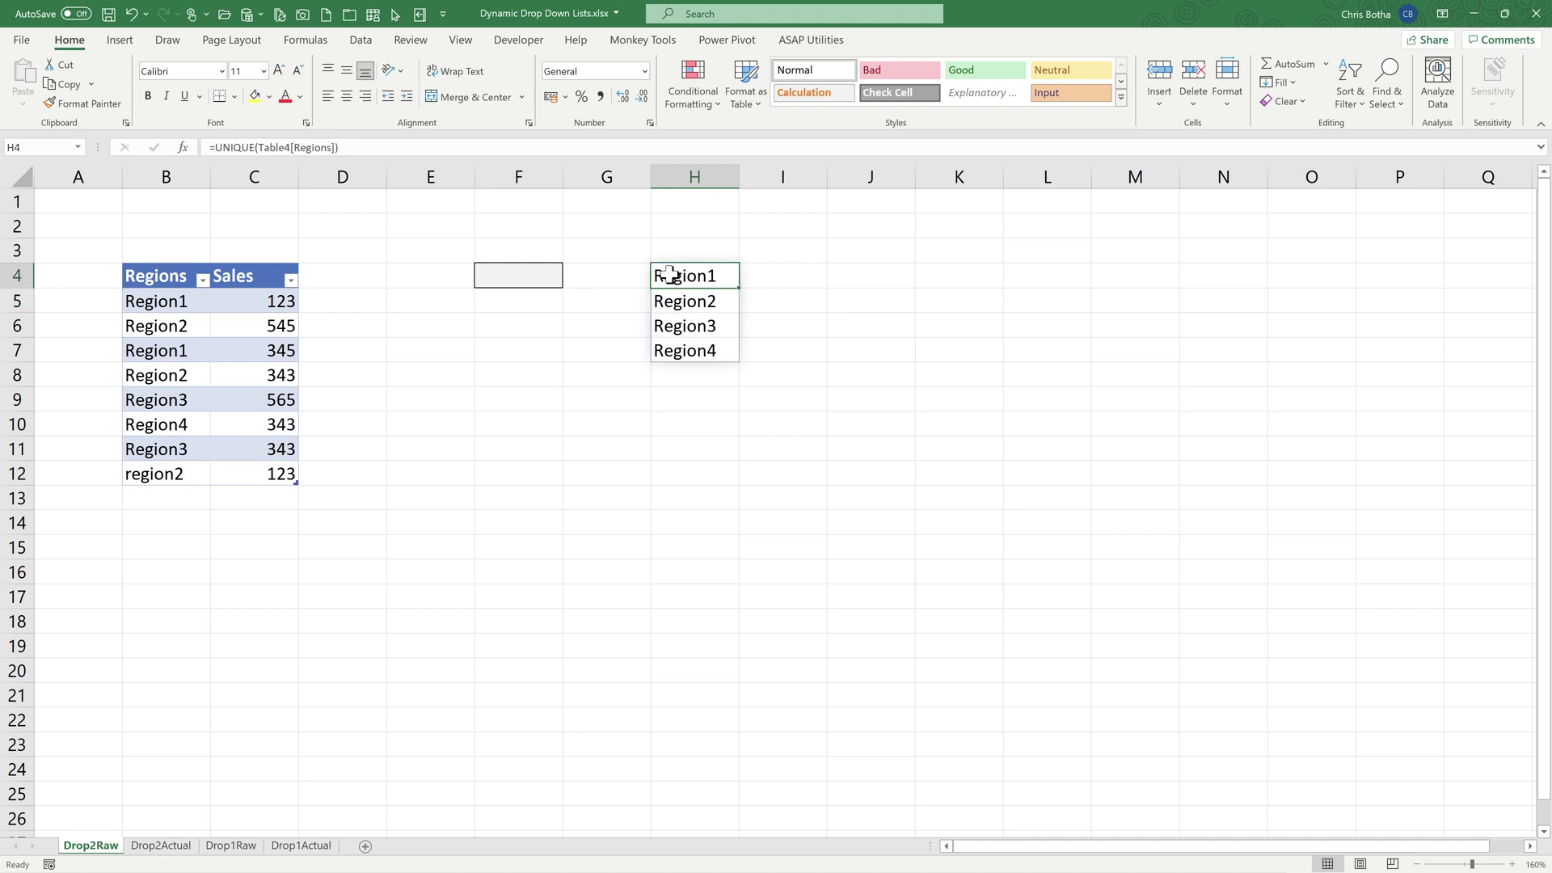
{"action": "left_click", "coordinate": [212, 147]}
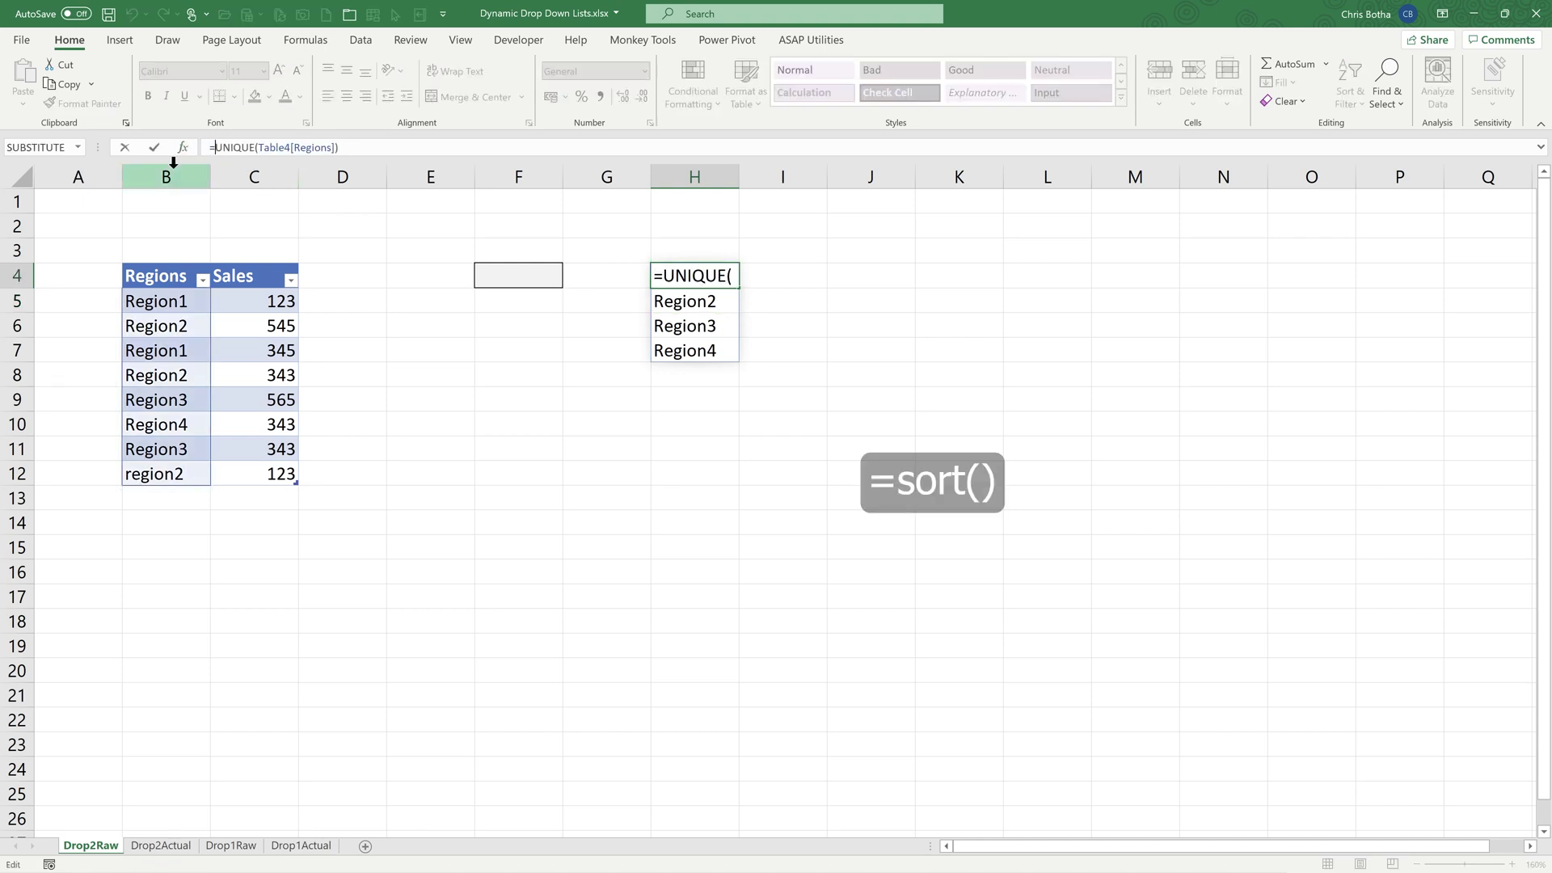
{"action": "type", "text": "sort("}
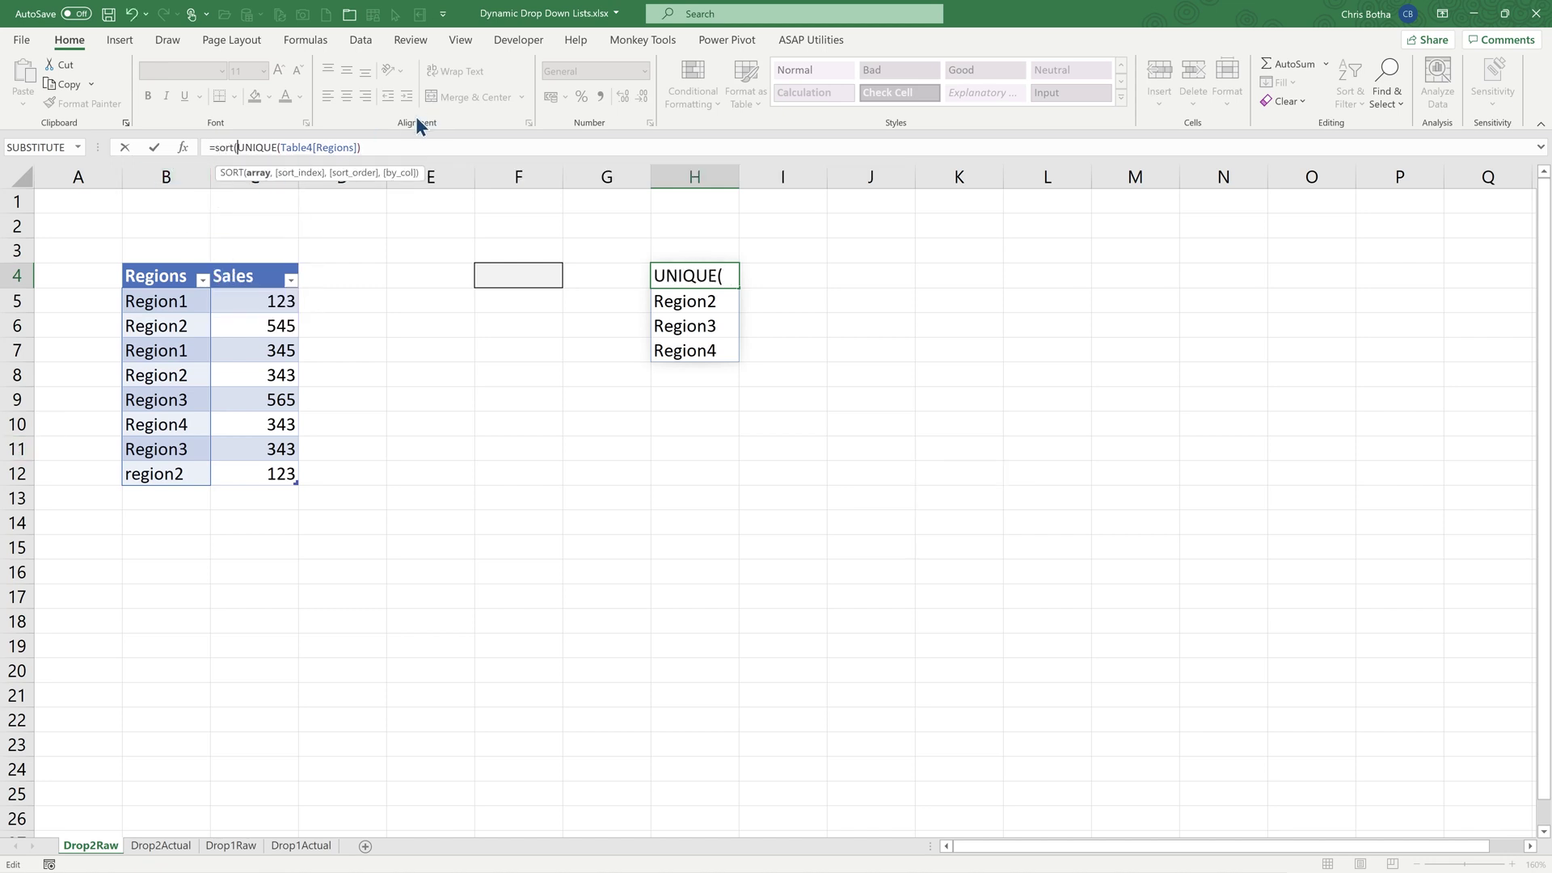
{"action": "left_click", "coordinate": [403, 144]}
{"action": "type", "text": "))"}
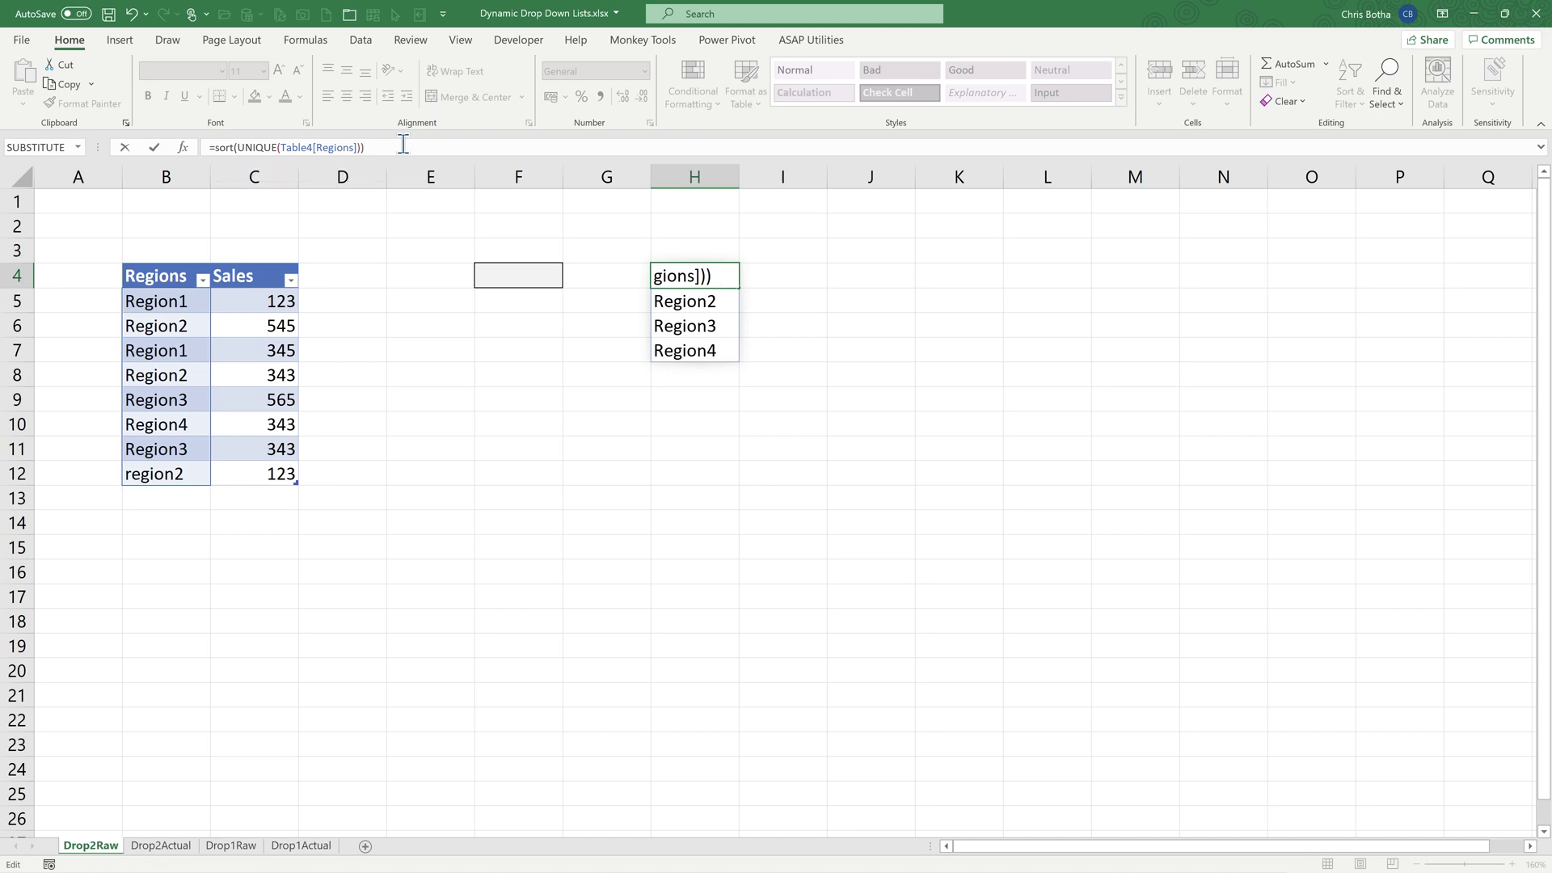
{"action": "key", "text": "Return"}
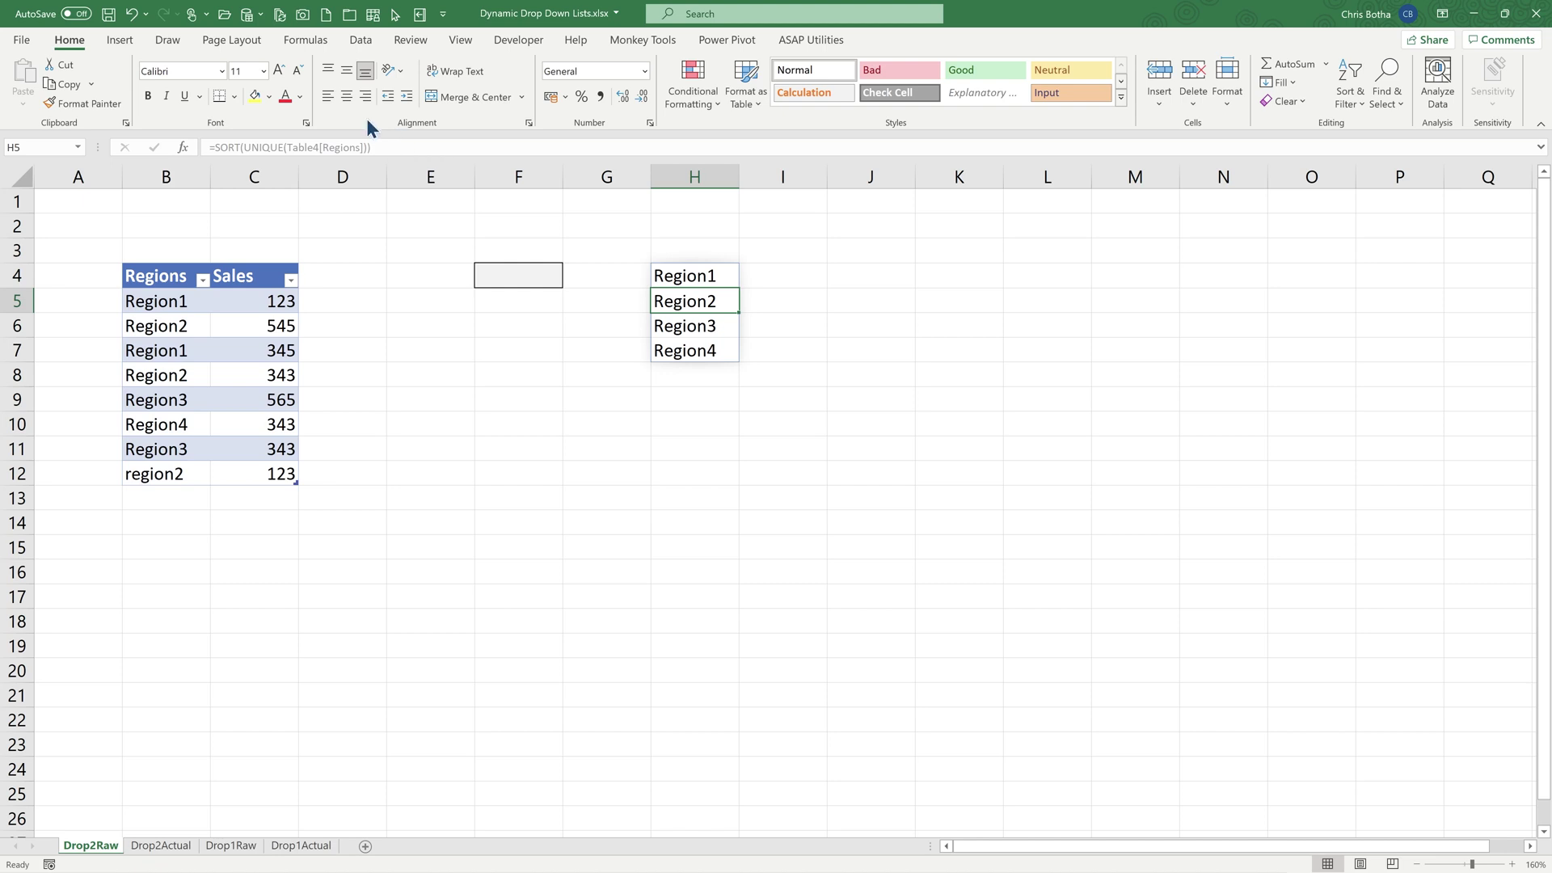
{"action": "left_click", "coordinate": [716, 279]}
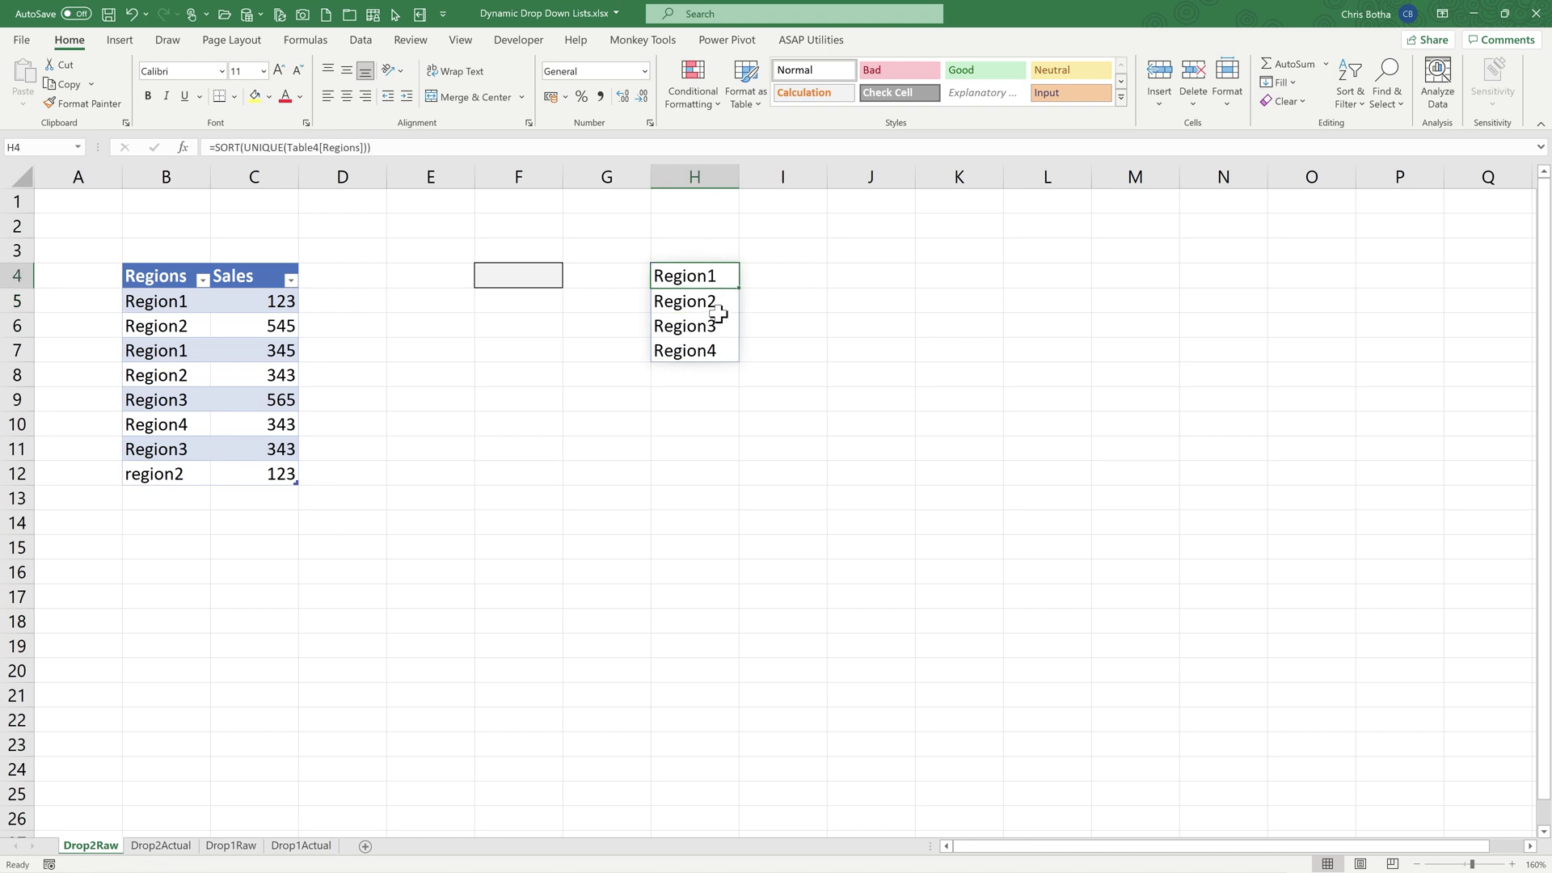
{"action": "key", "text": "Down"}
{"action": "key", "text": "Down"}
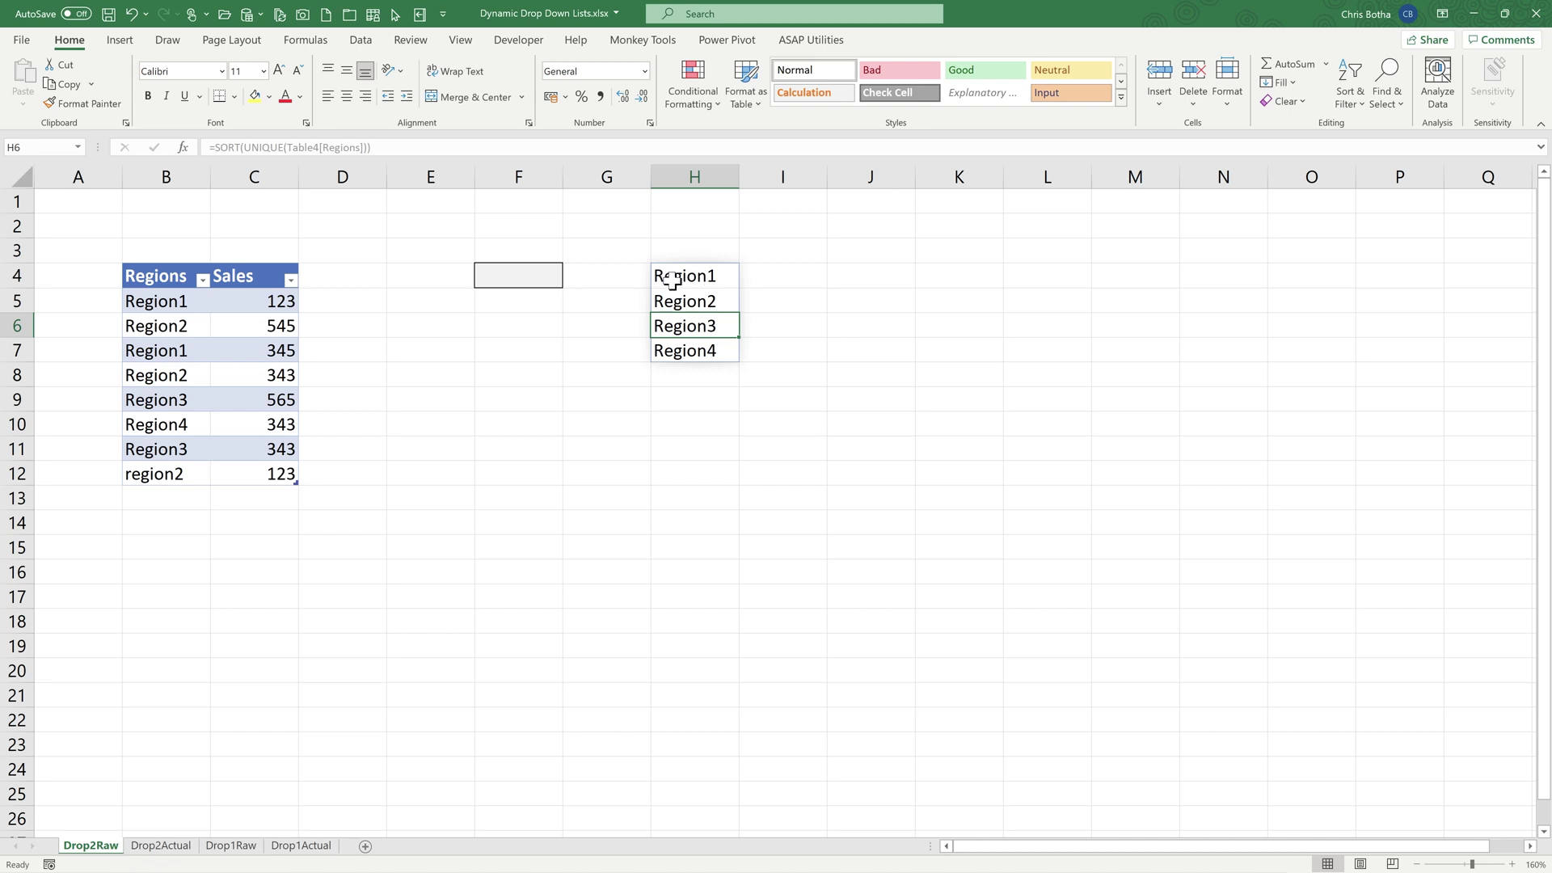
- In the table's Regions column, change B5 to Region5 and B6 to Region1
{"action": "left_click", "coordinate": [164, 298]}
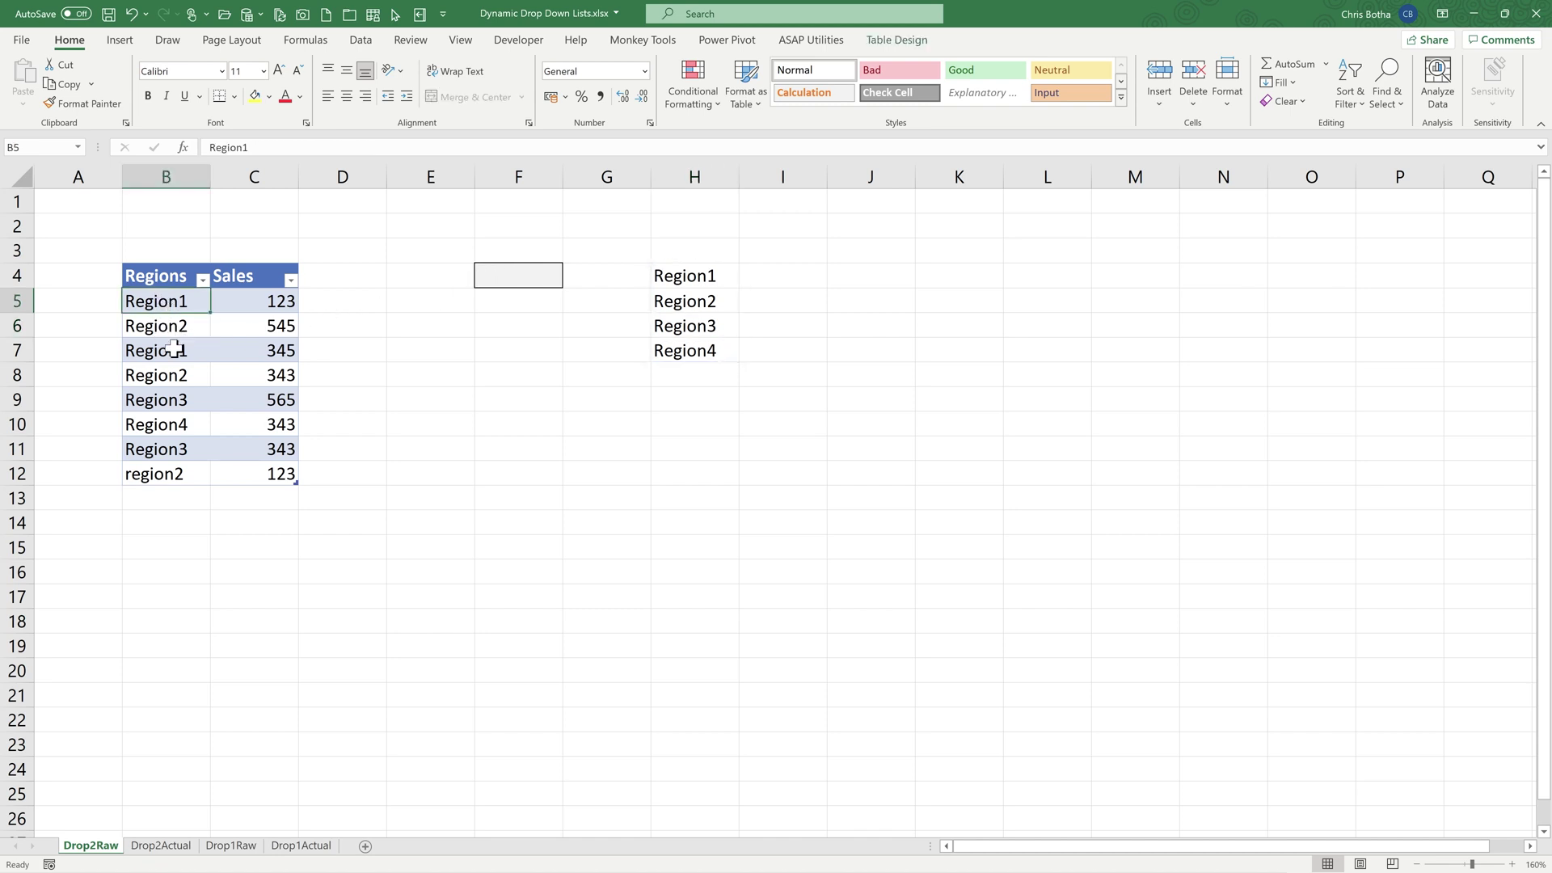
{"action": "type", "text": "Region"}
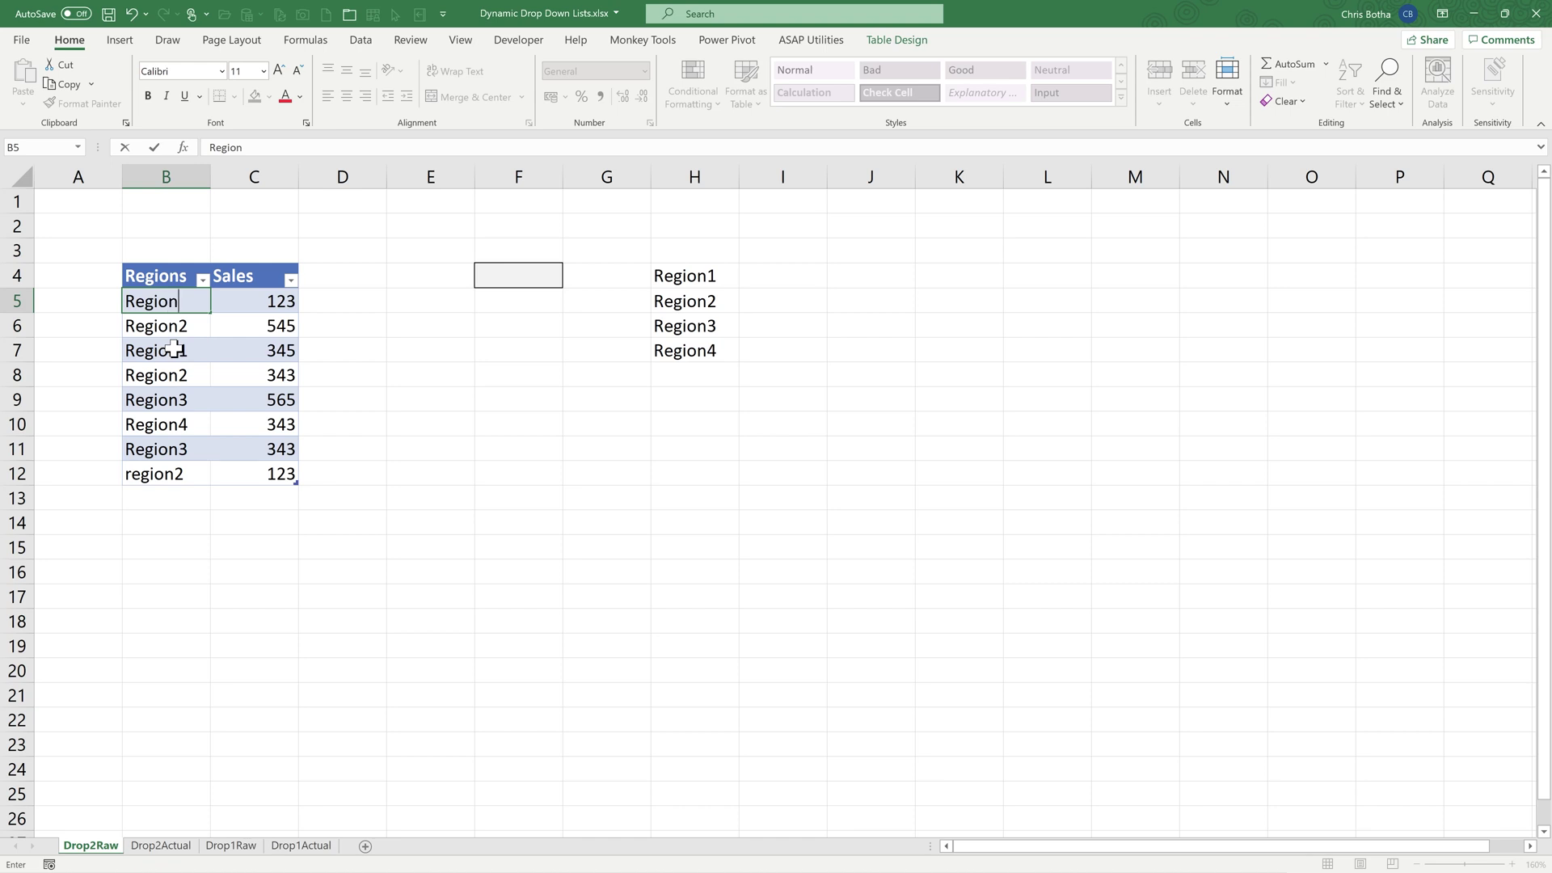
{"action": "type", "text": "5"}
{"action": "key", "text": "Return"}
{"action": "type", "text": "Re"}
{"action": "type", "text": "n1"}
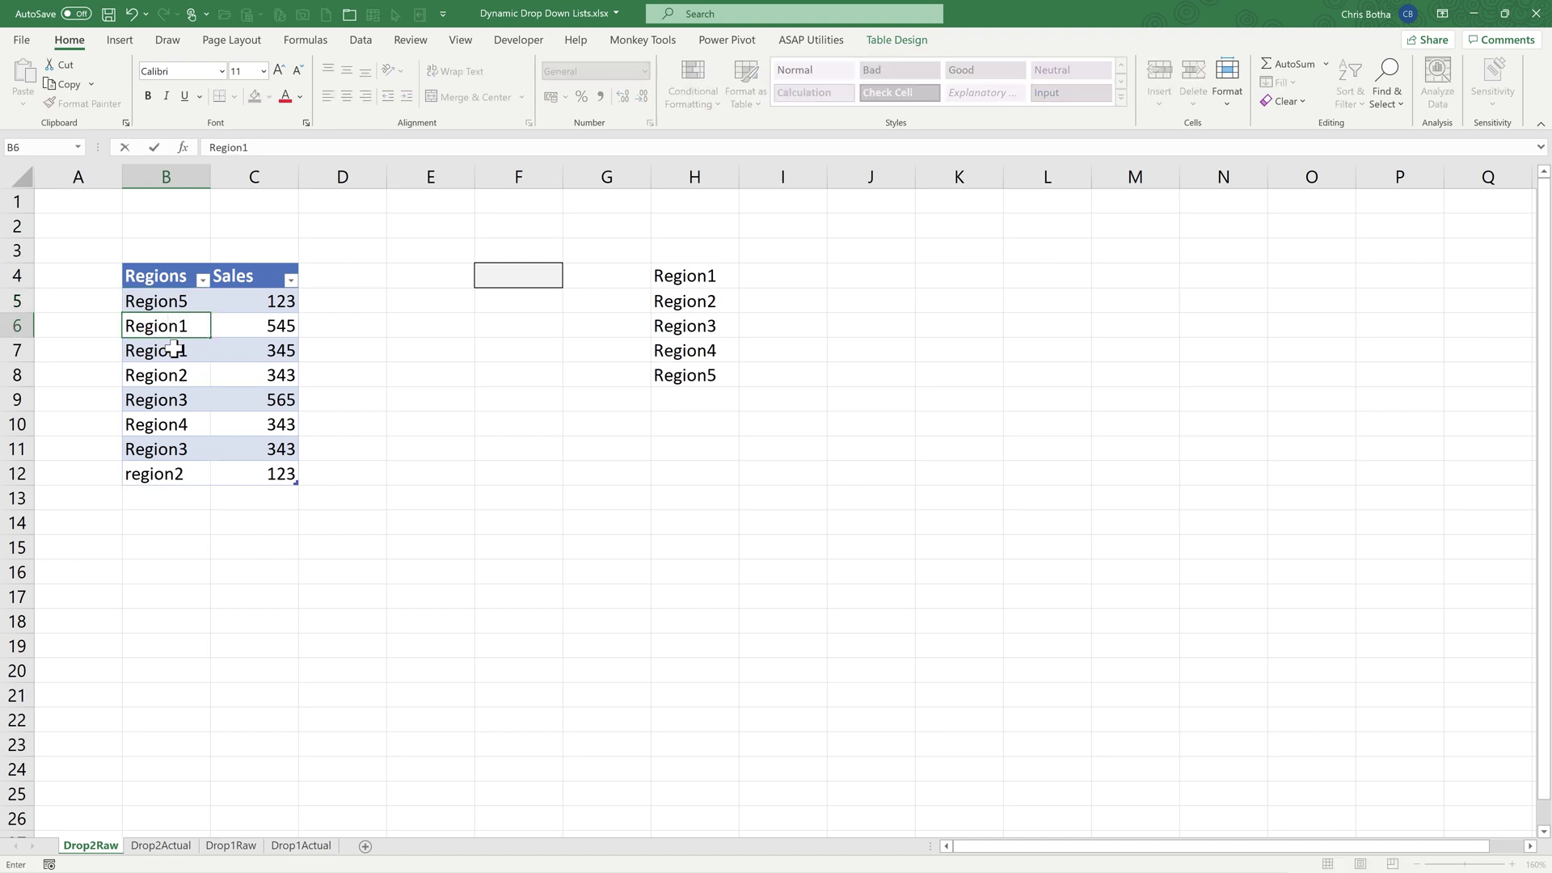
{"action": "key", "text": "Return"}
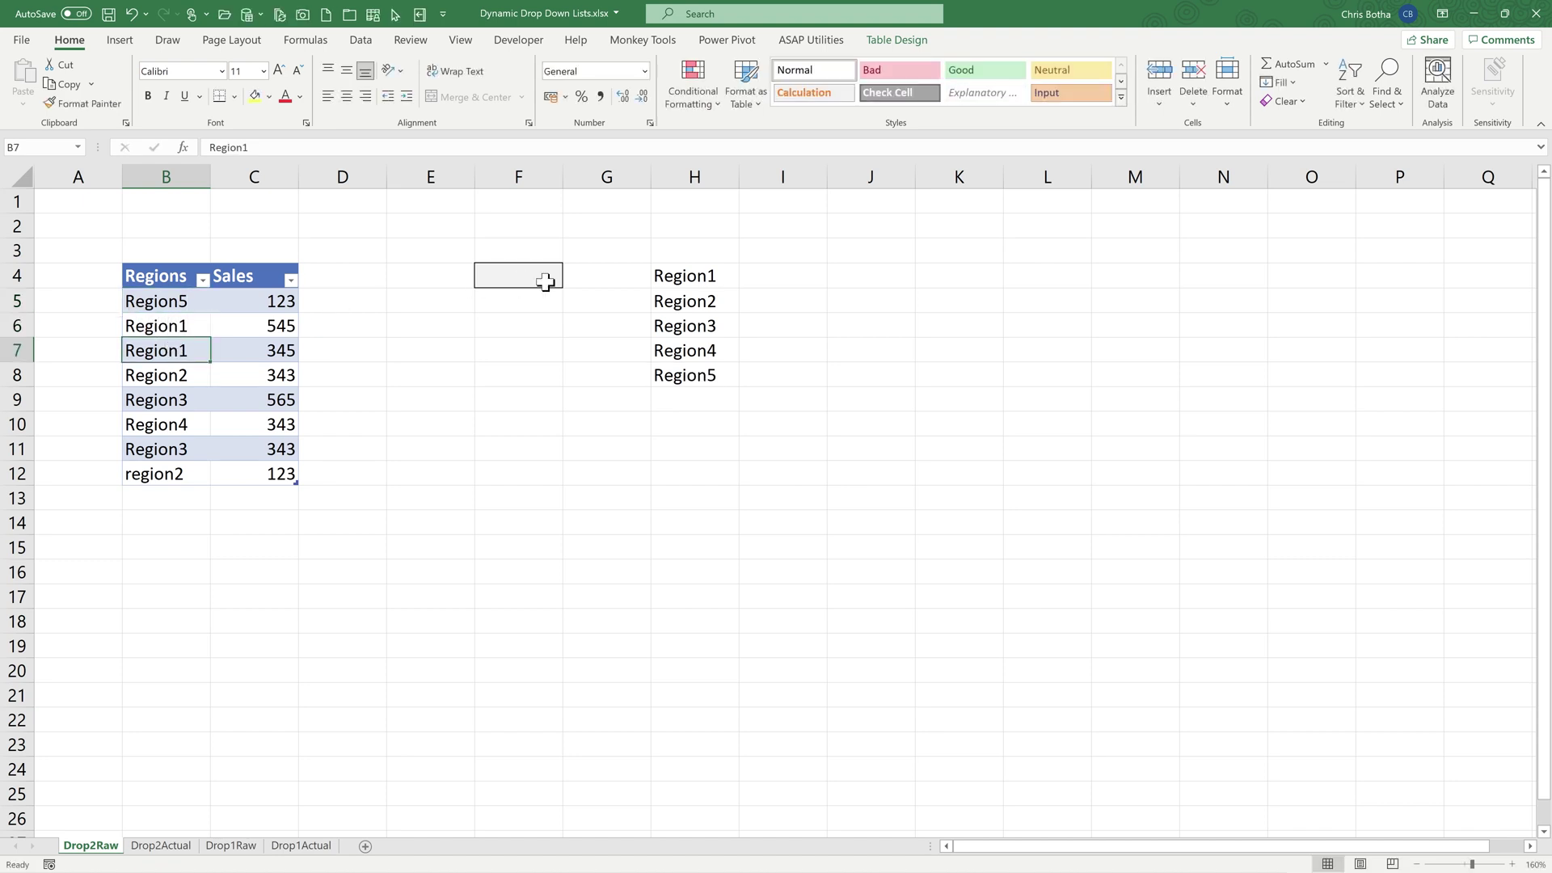
- In cell J4, enter =UNIQUE(Table4[Regions]) to compare the unsorted unique regions with the list in column H
{"action": "left_click", "coordinate": [865, 278]}
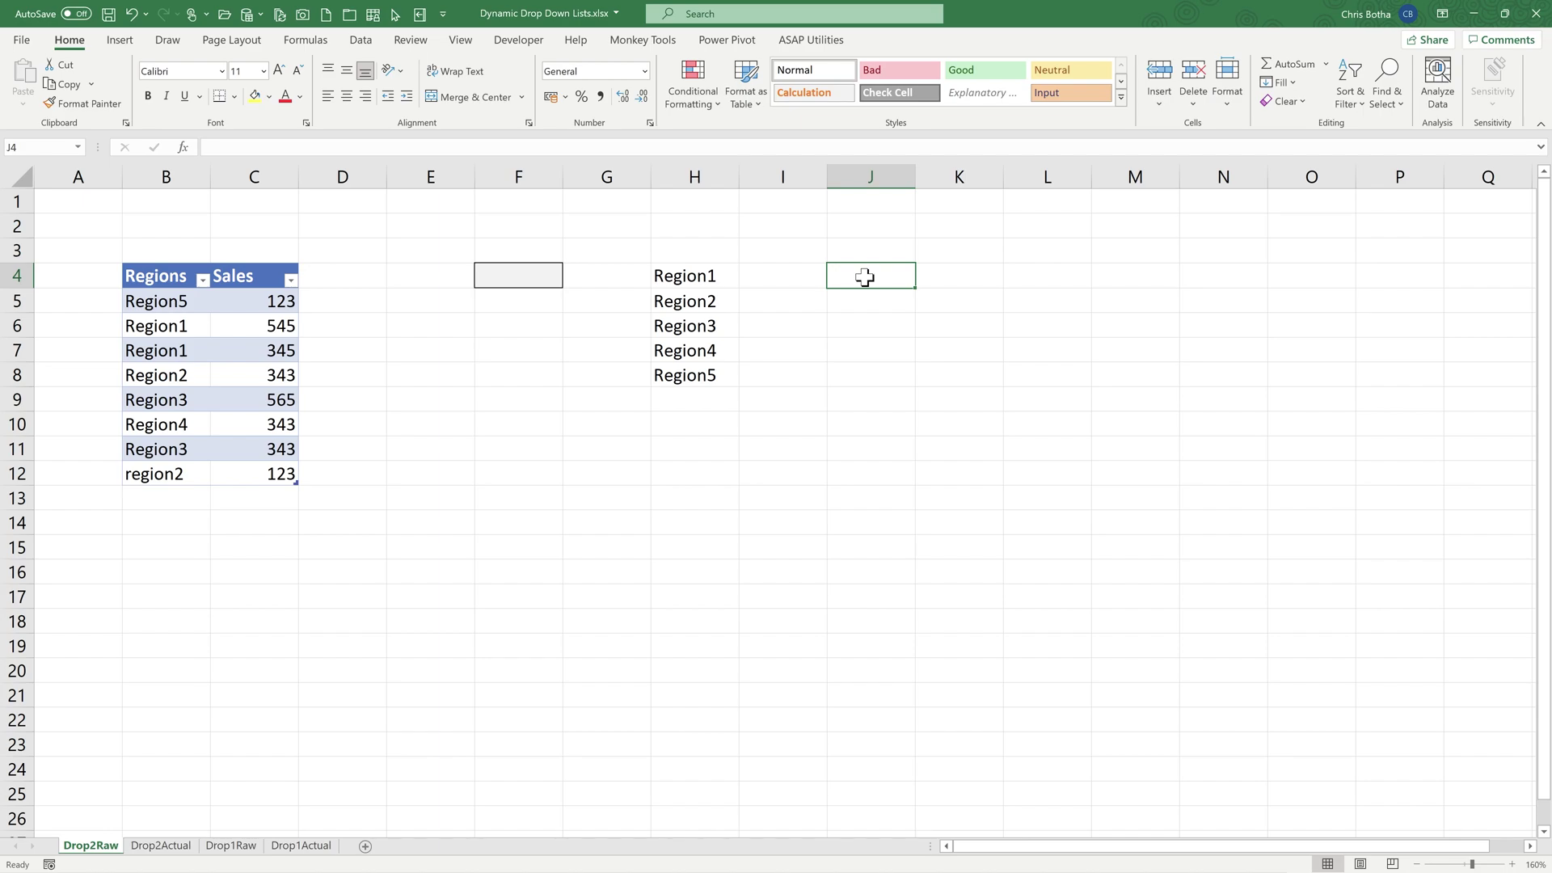
{"action": "type", "text": "=uni"}
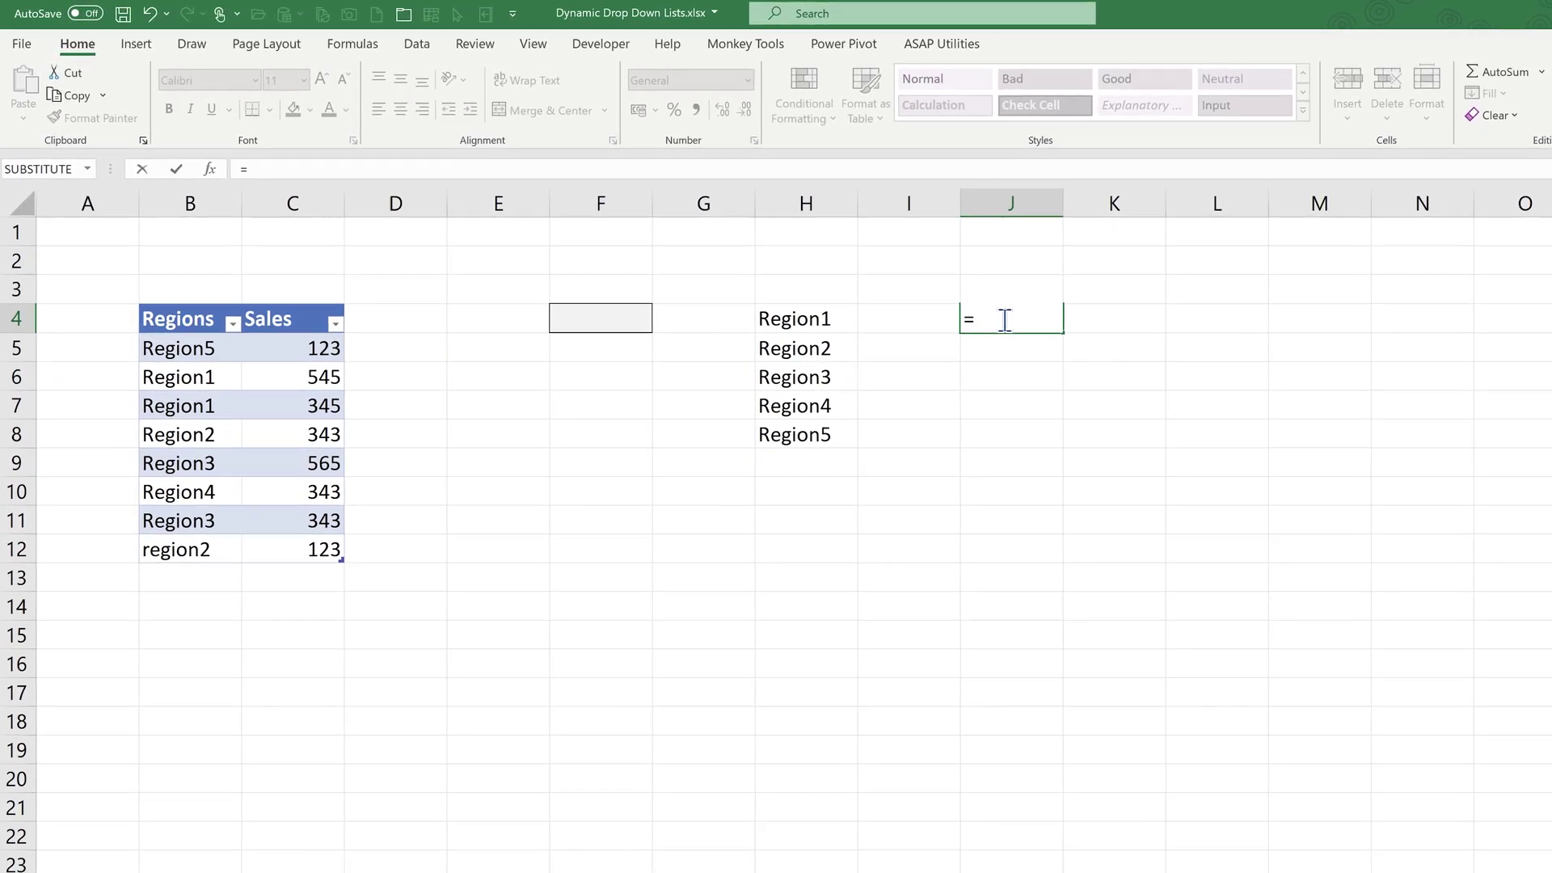
{"action": "type", "text": "que("}
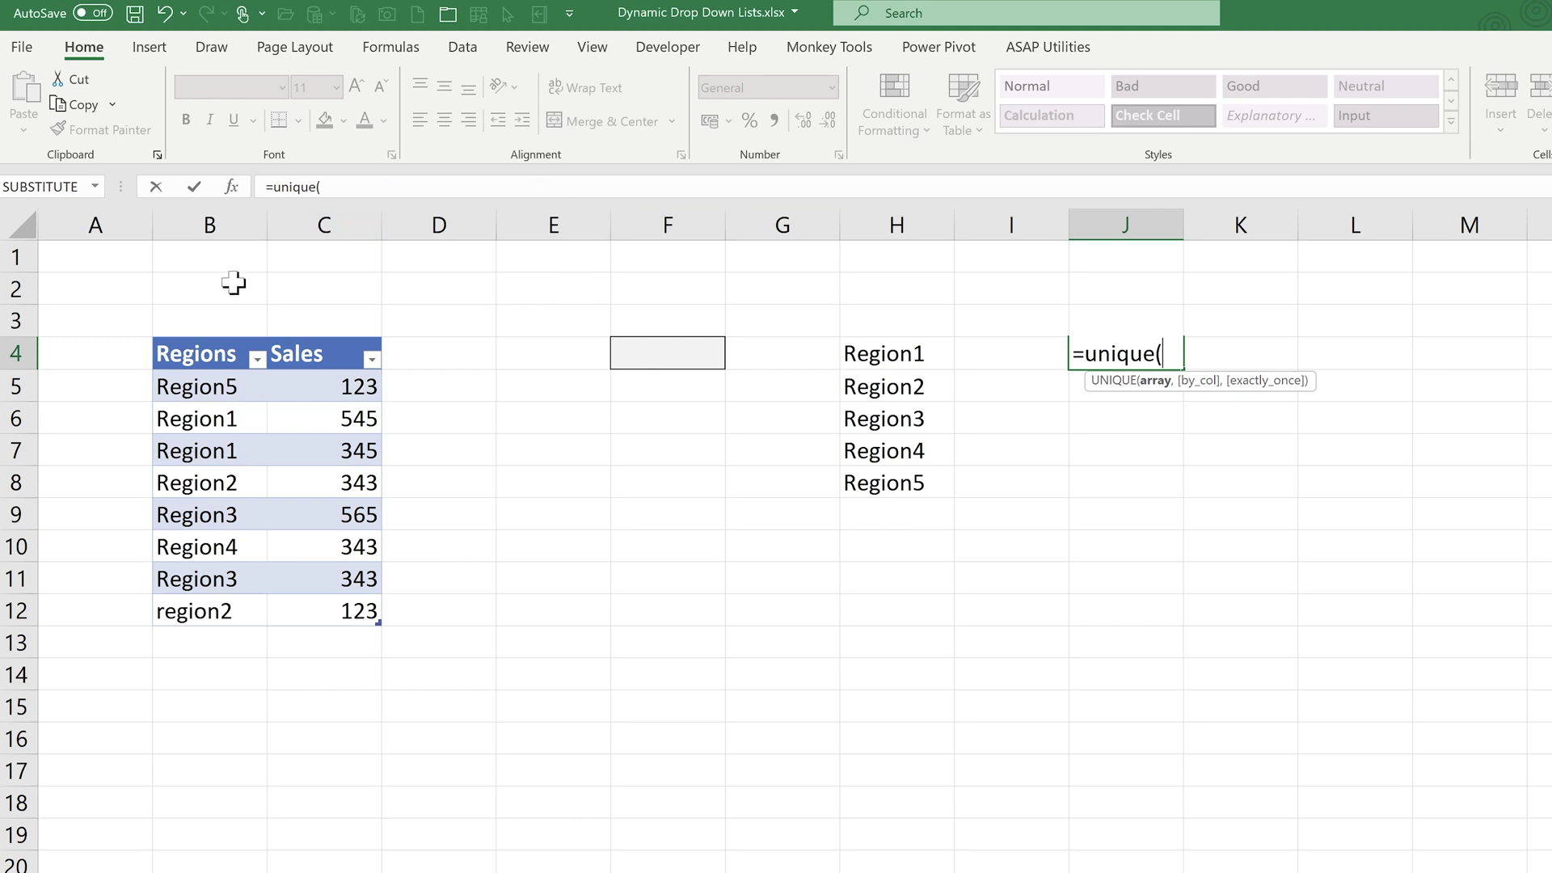
{"action": "left_click", "coordinate": [200, 331]}
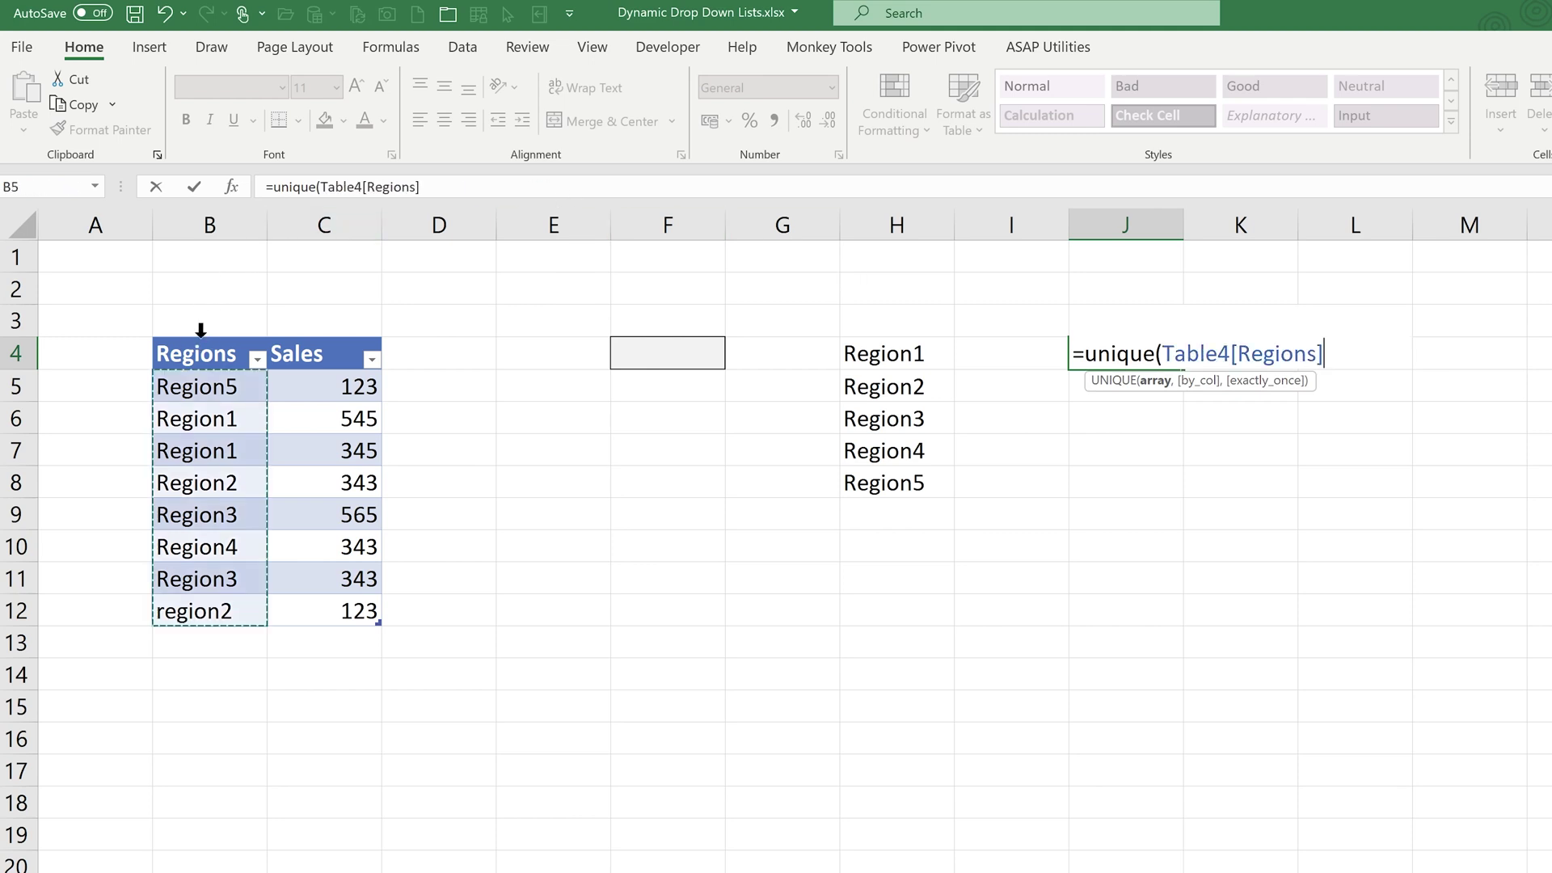
{"action": "type", "text": ")"}
{"action": "key", "text": "Return"}
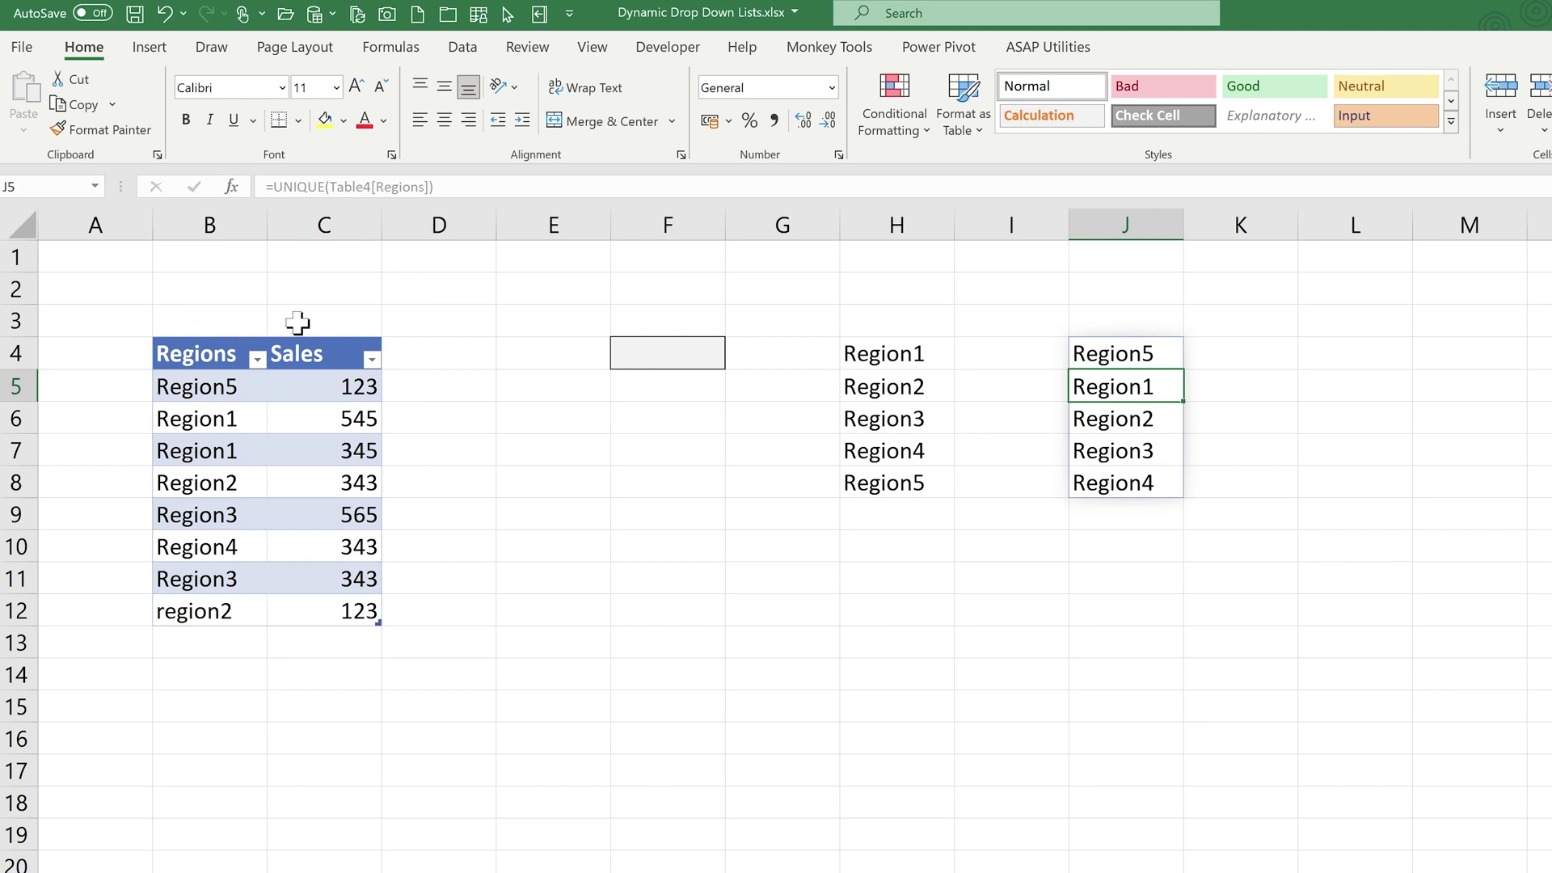
- Wrap the J4 formula in SORT as =SORT(UNIQUE(Table4[Regions])) and compare it with the formula in H4
{"action": "left_click", "coordinate": [1101, 353]}
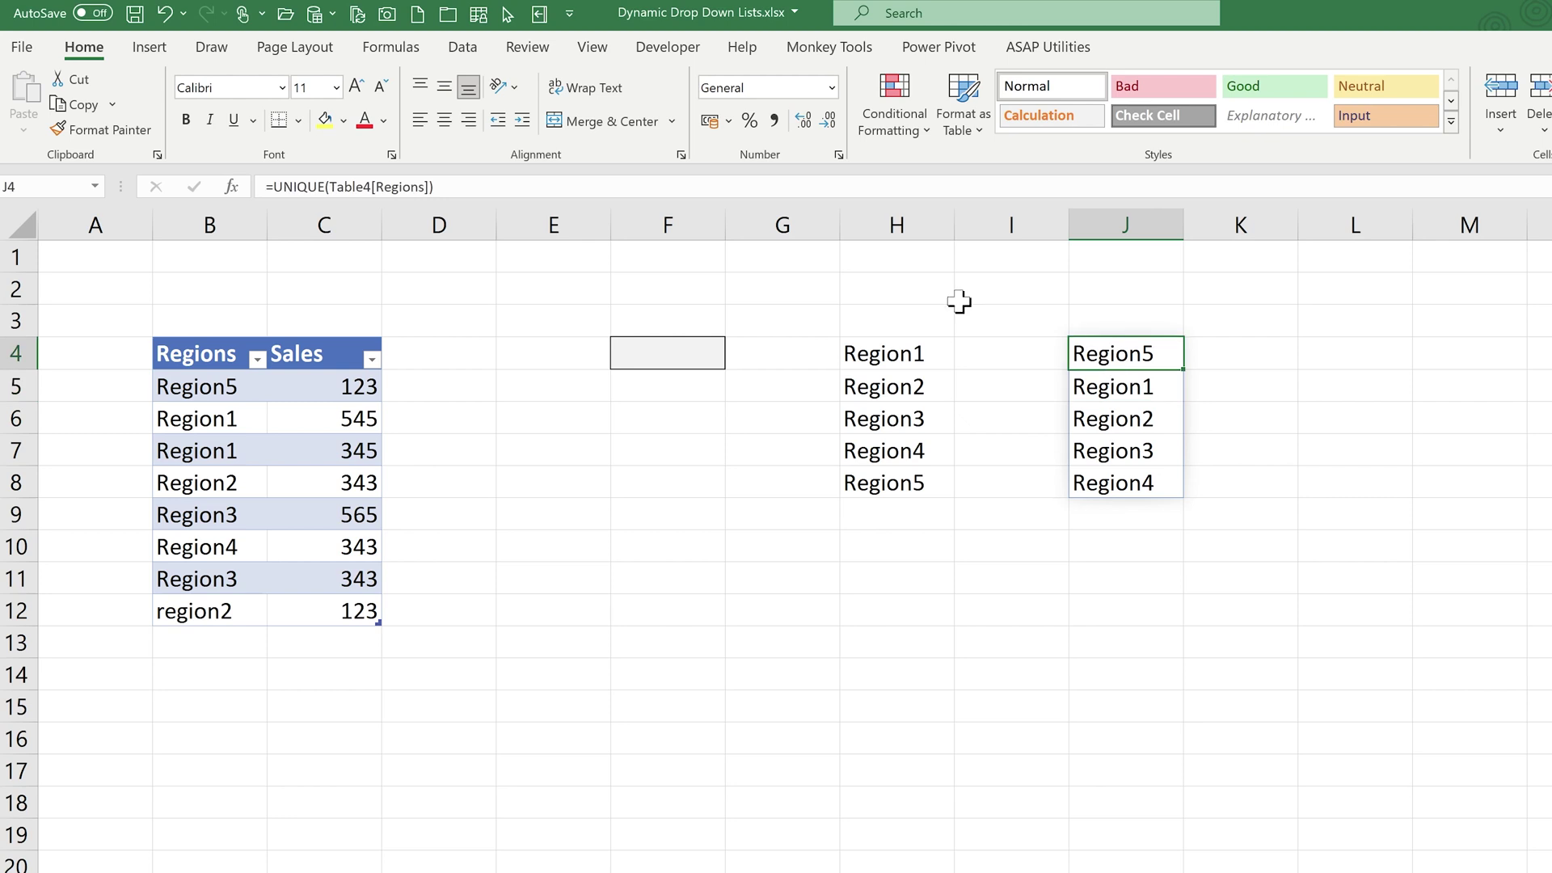
{"action": "left_click", "coordinate": [274, 189]}
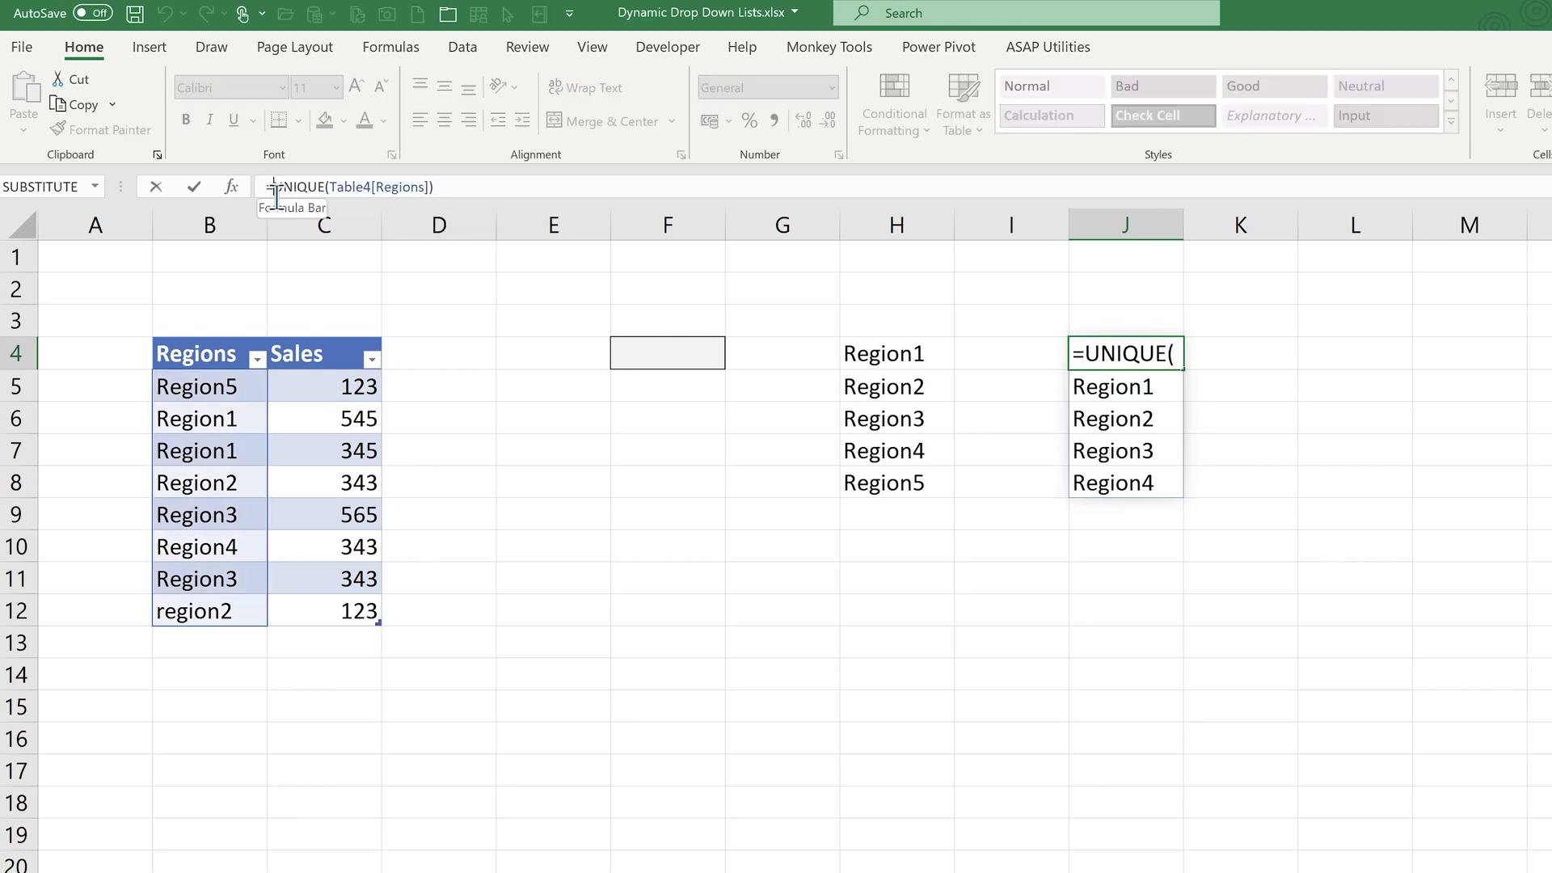
{"action": "type", "text": "sort("}
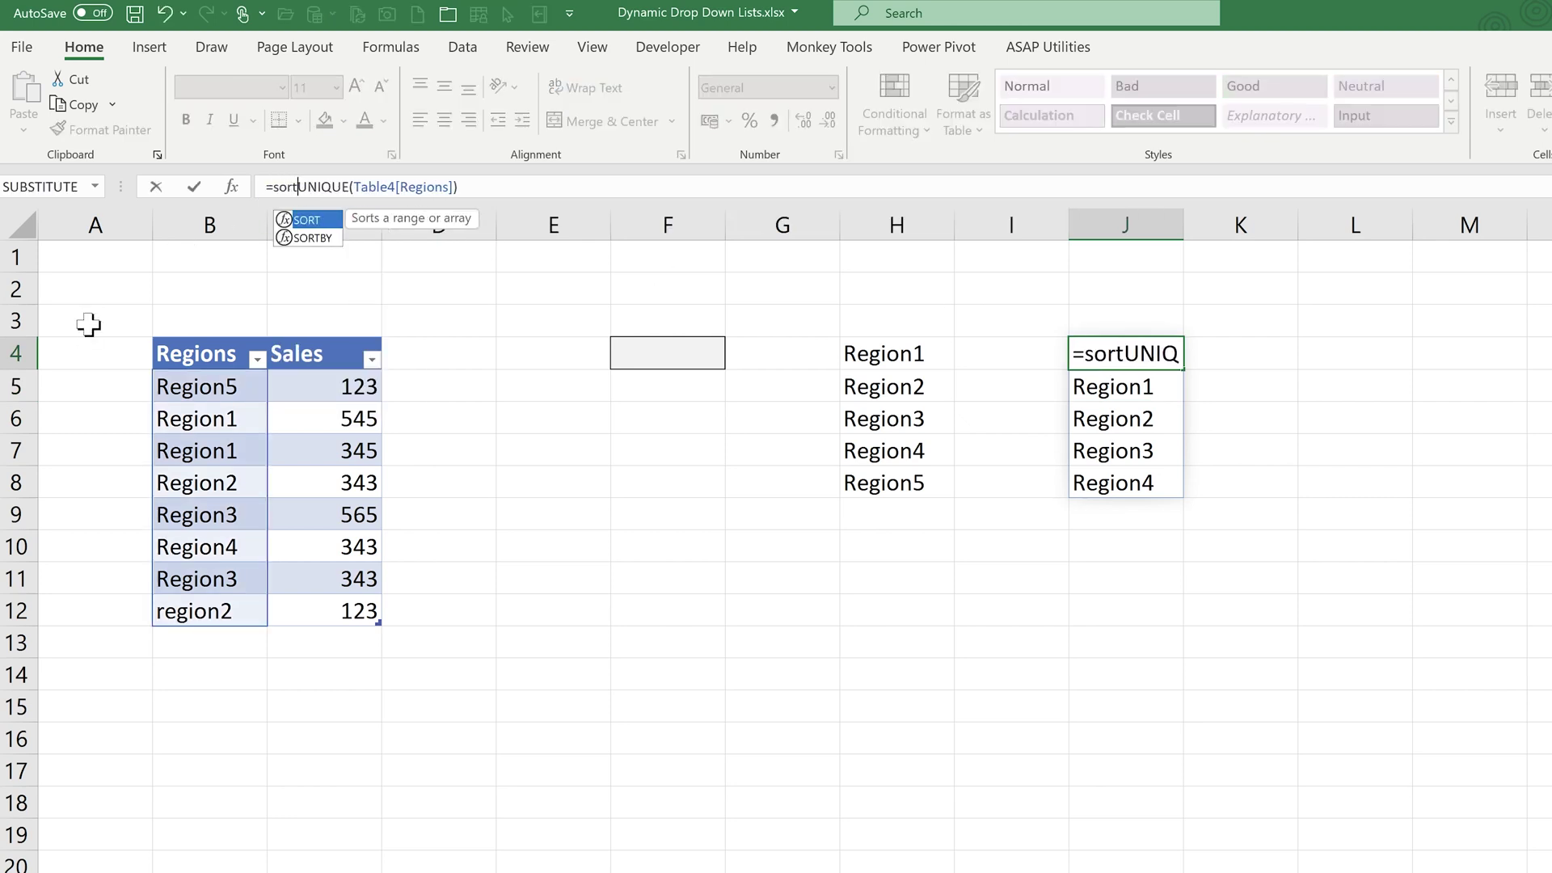
{"action": "key", "text": "End"}
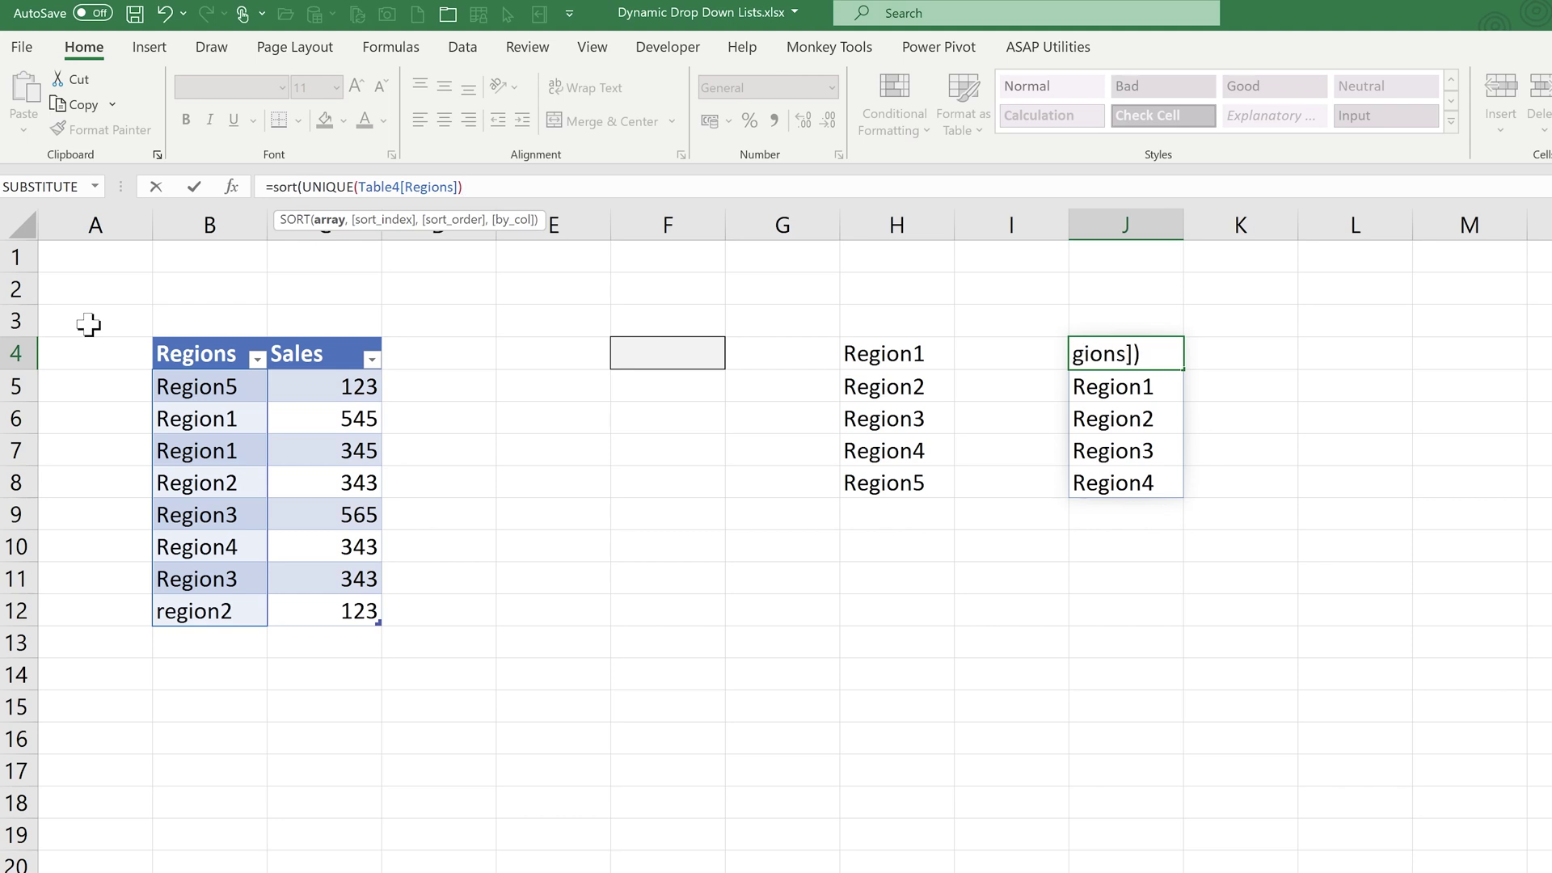
{"action": "type", "text": ")"}
{"action": "key", "text": "Return"}
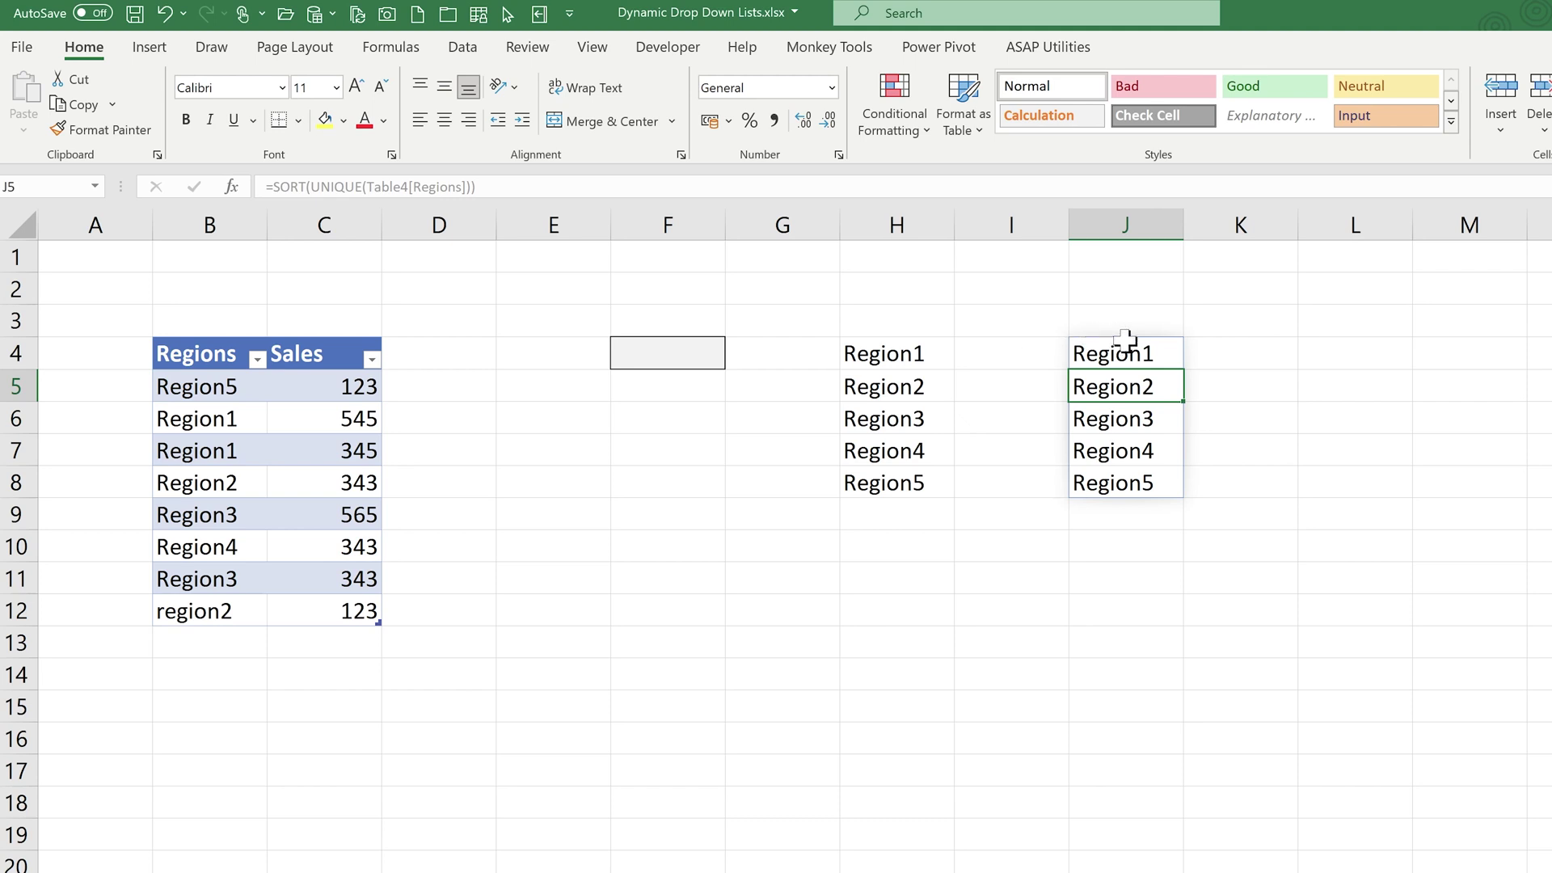
{"action": "left_click", "coordinate": [1136, 345]}
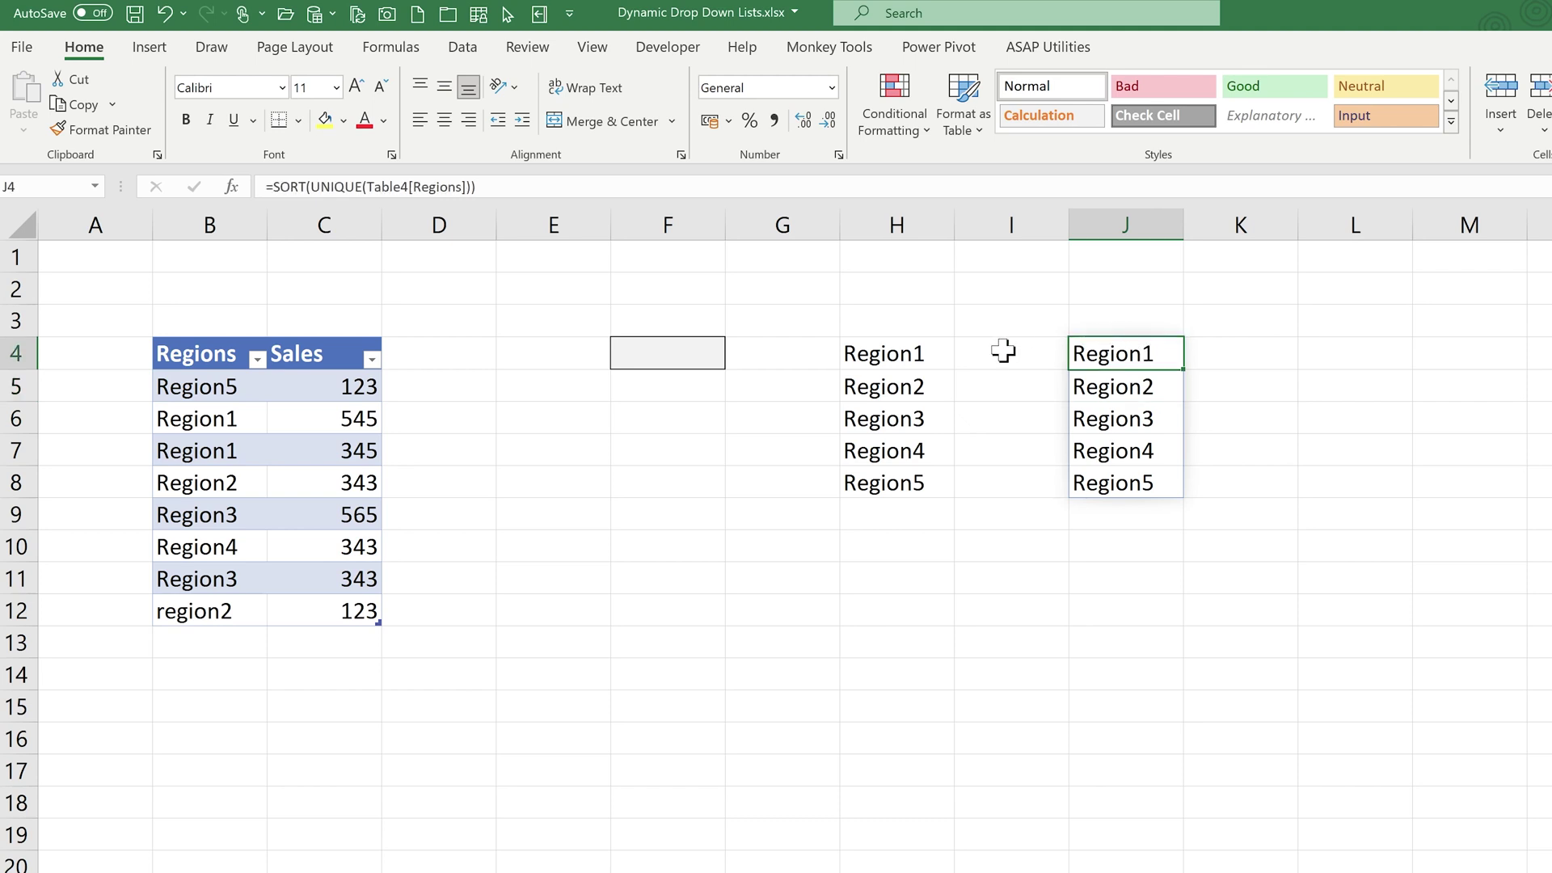
{"action": "left_click", "coordinate": [855, 354]}
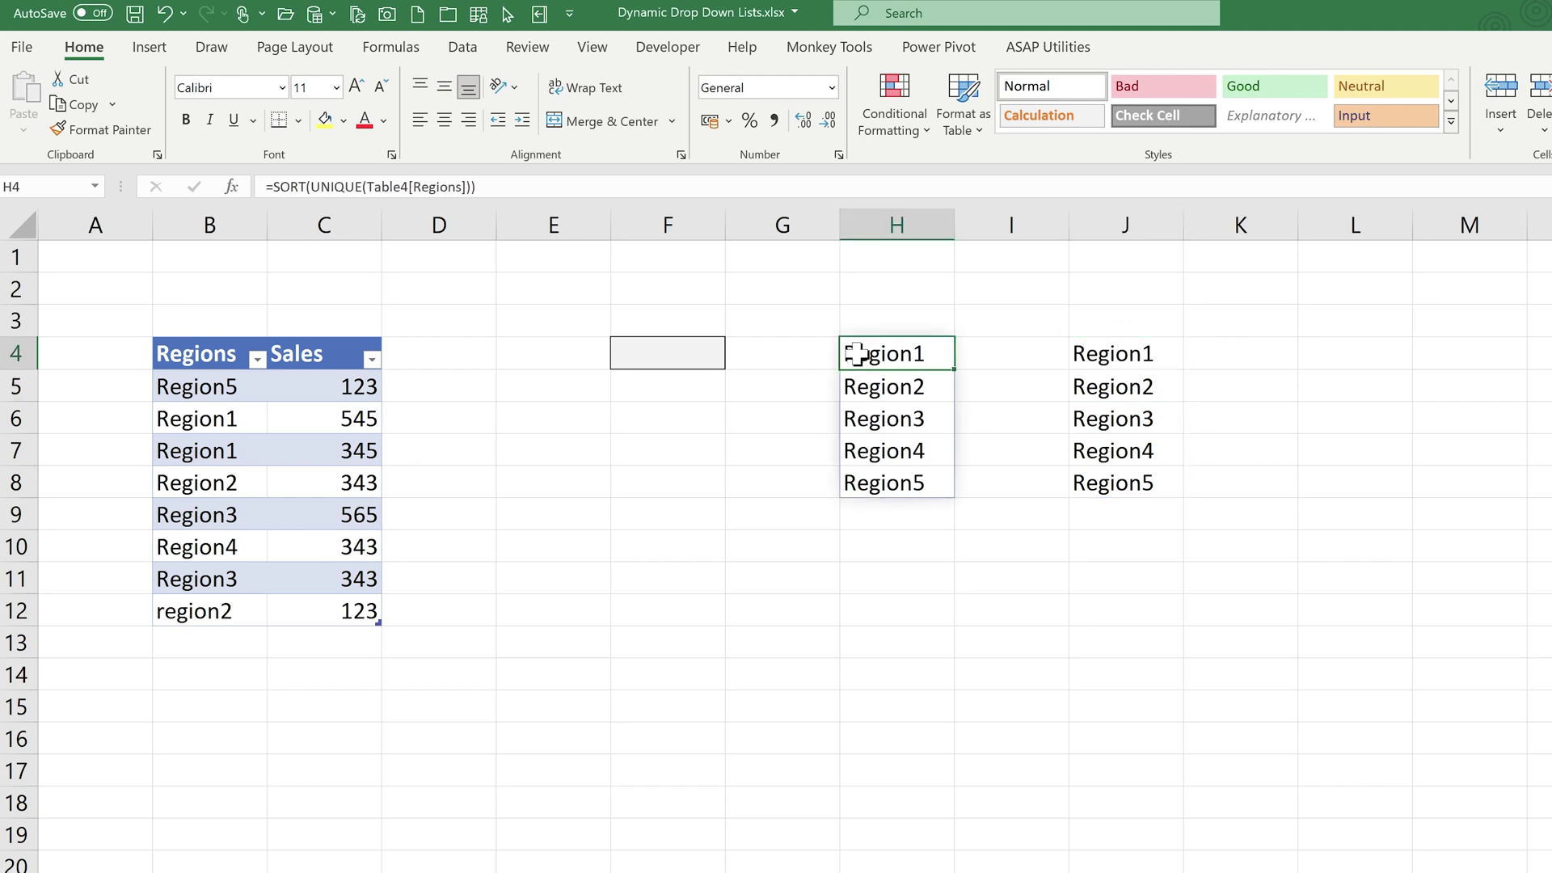
- Delete column J with the comparison list
{"action": "left_click", "coordinate": [1111, 212]}
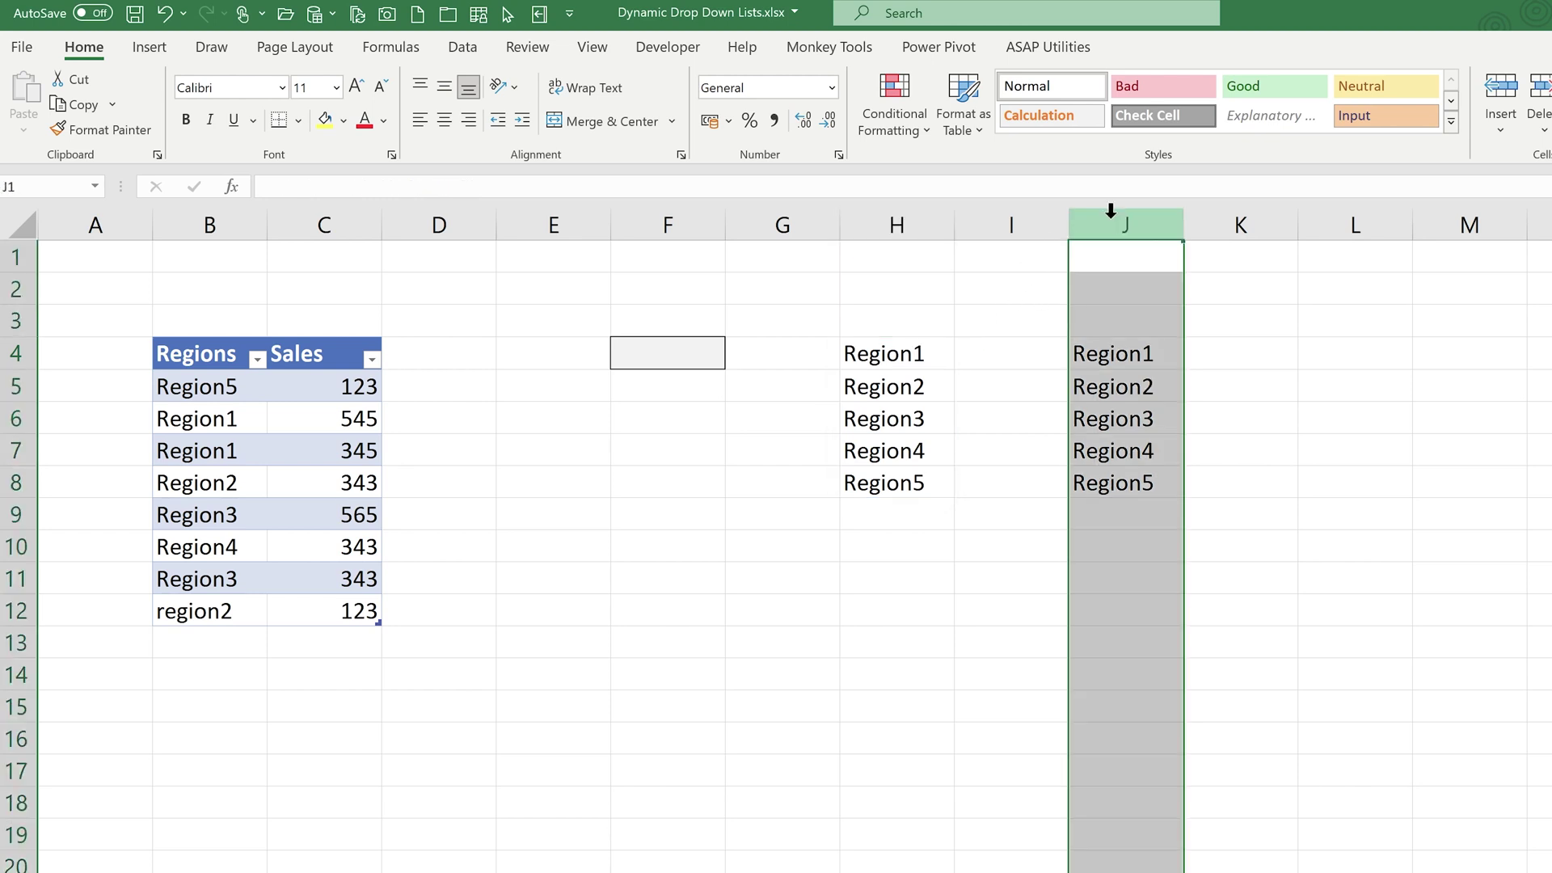
{"action": "right_click", "coordinate": [1111, 211]}
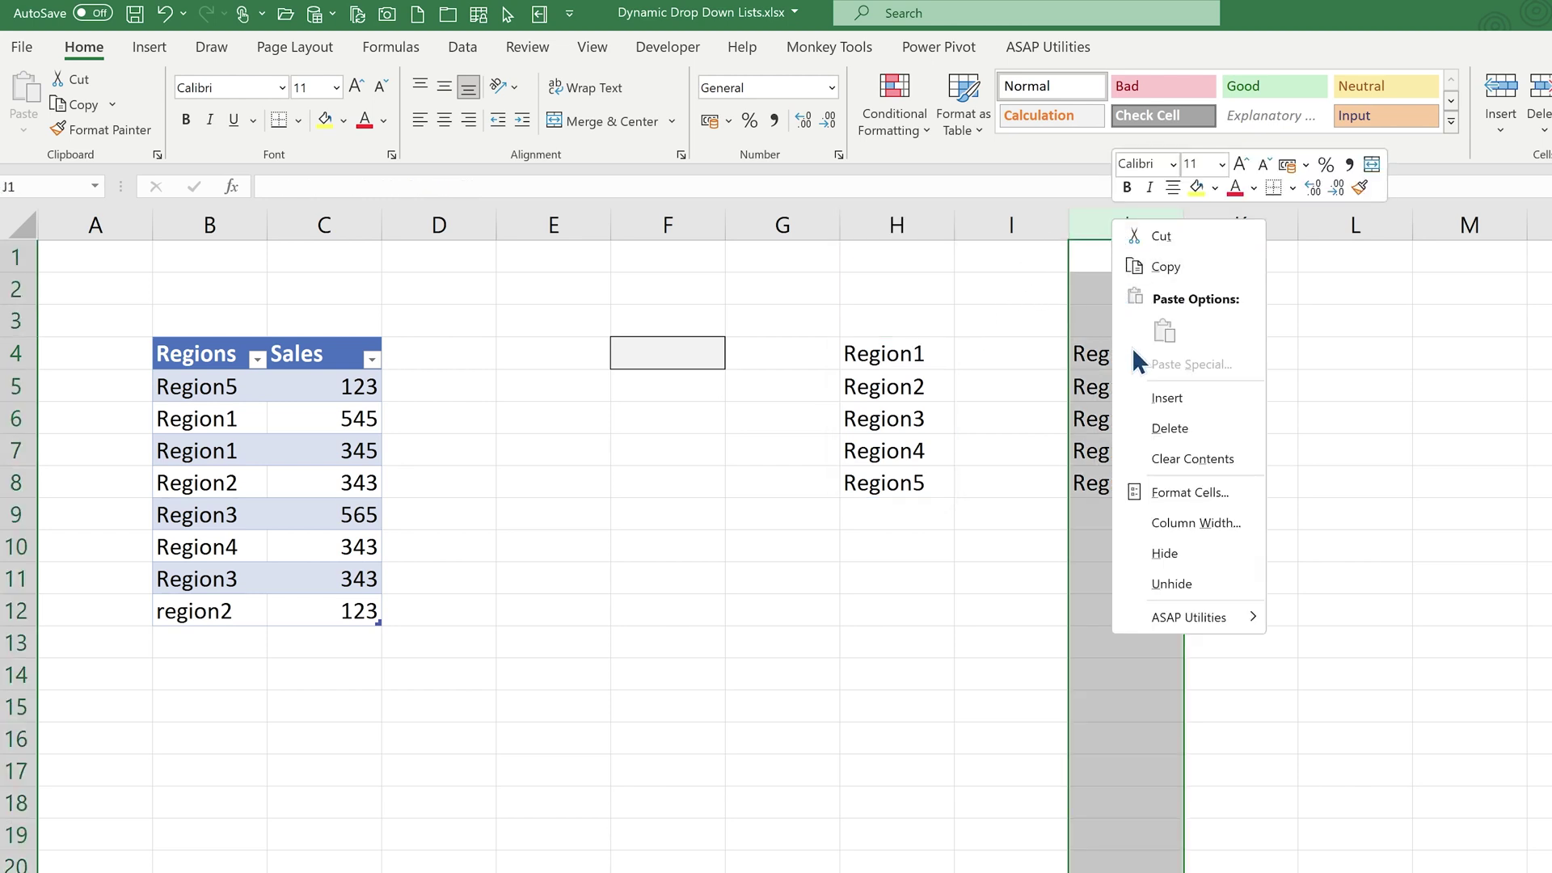
{"action": "left_click", "coordinate": [1170, 428]}
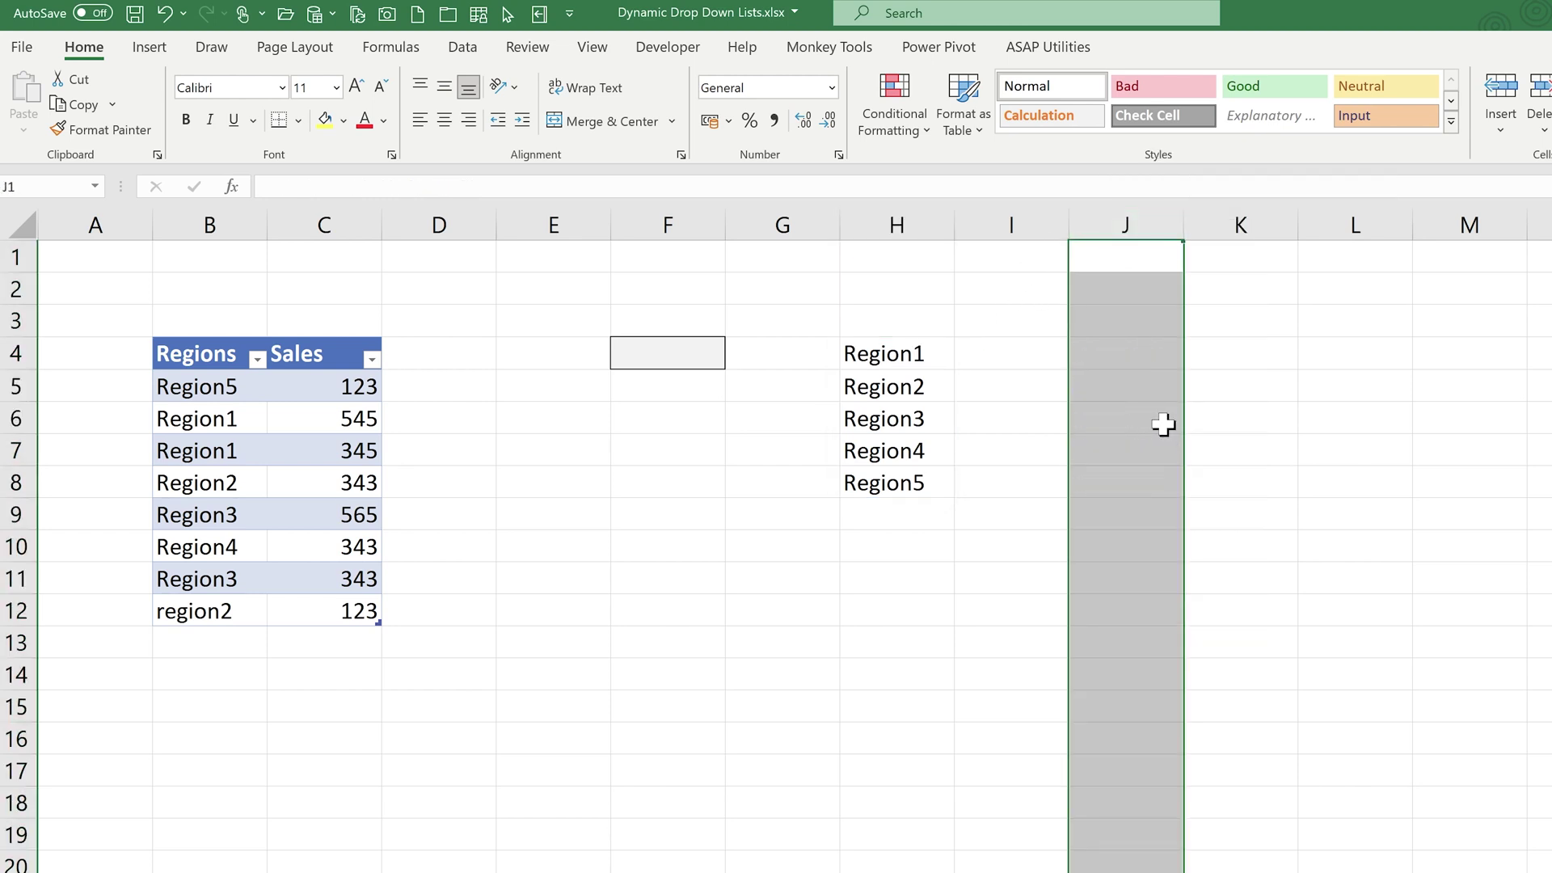
- Start a data validation rule for cell F4 that allows a List, after reviewing the spilled region list in H4
{"action": "left_click", "coordinate": [850, 354]}
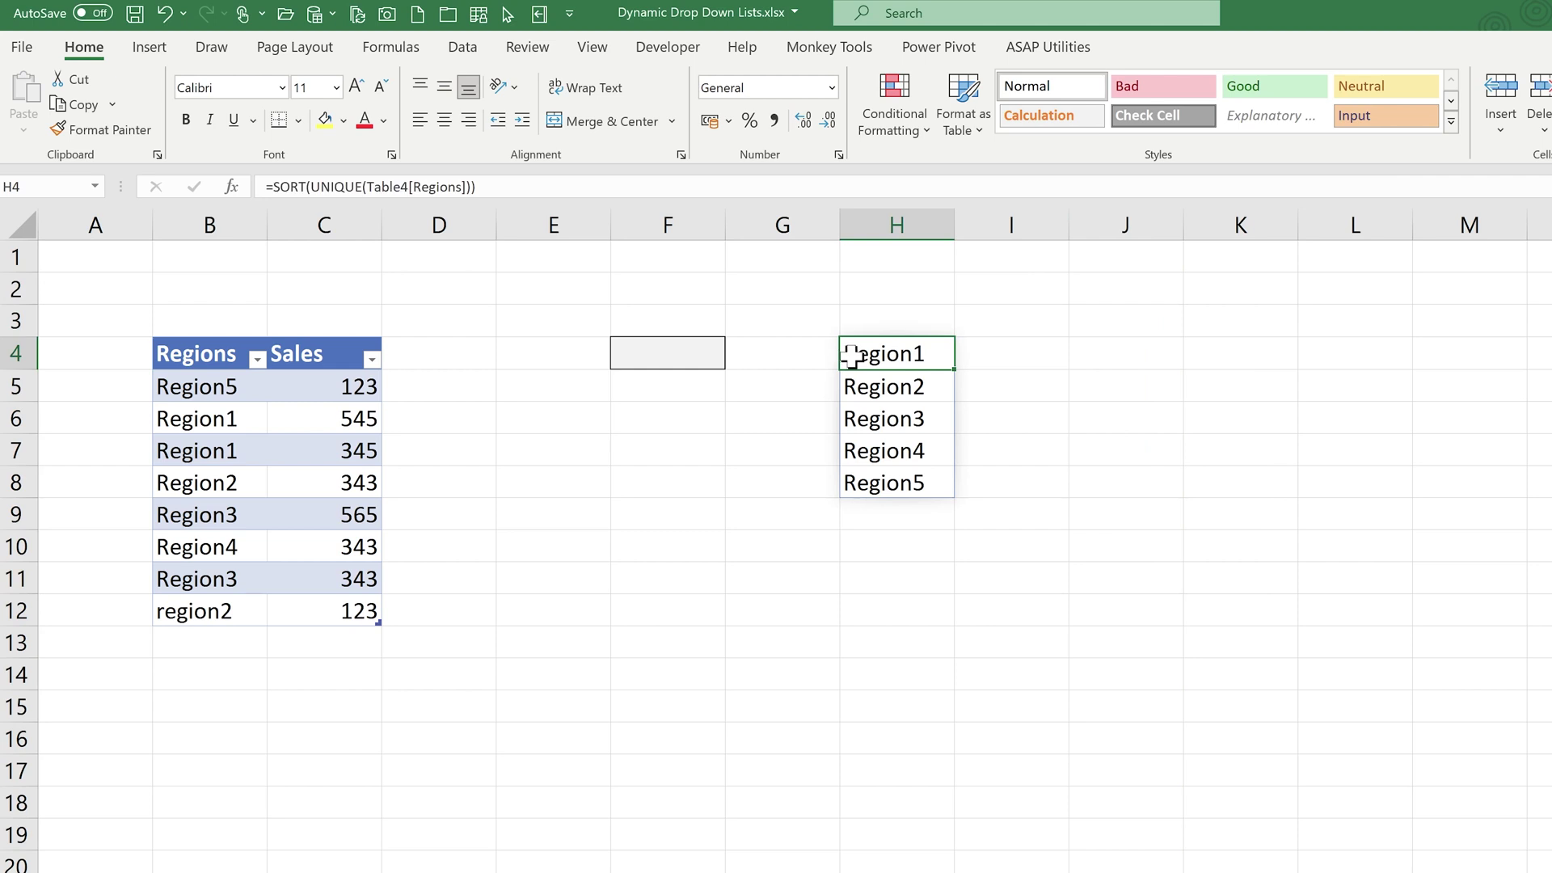
{"action": "left_click_drag", "start_coordinate": [878, 354], "coordinate": [881, 471]}
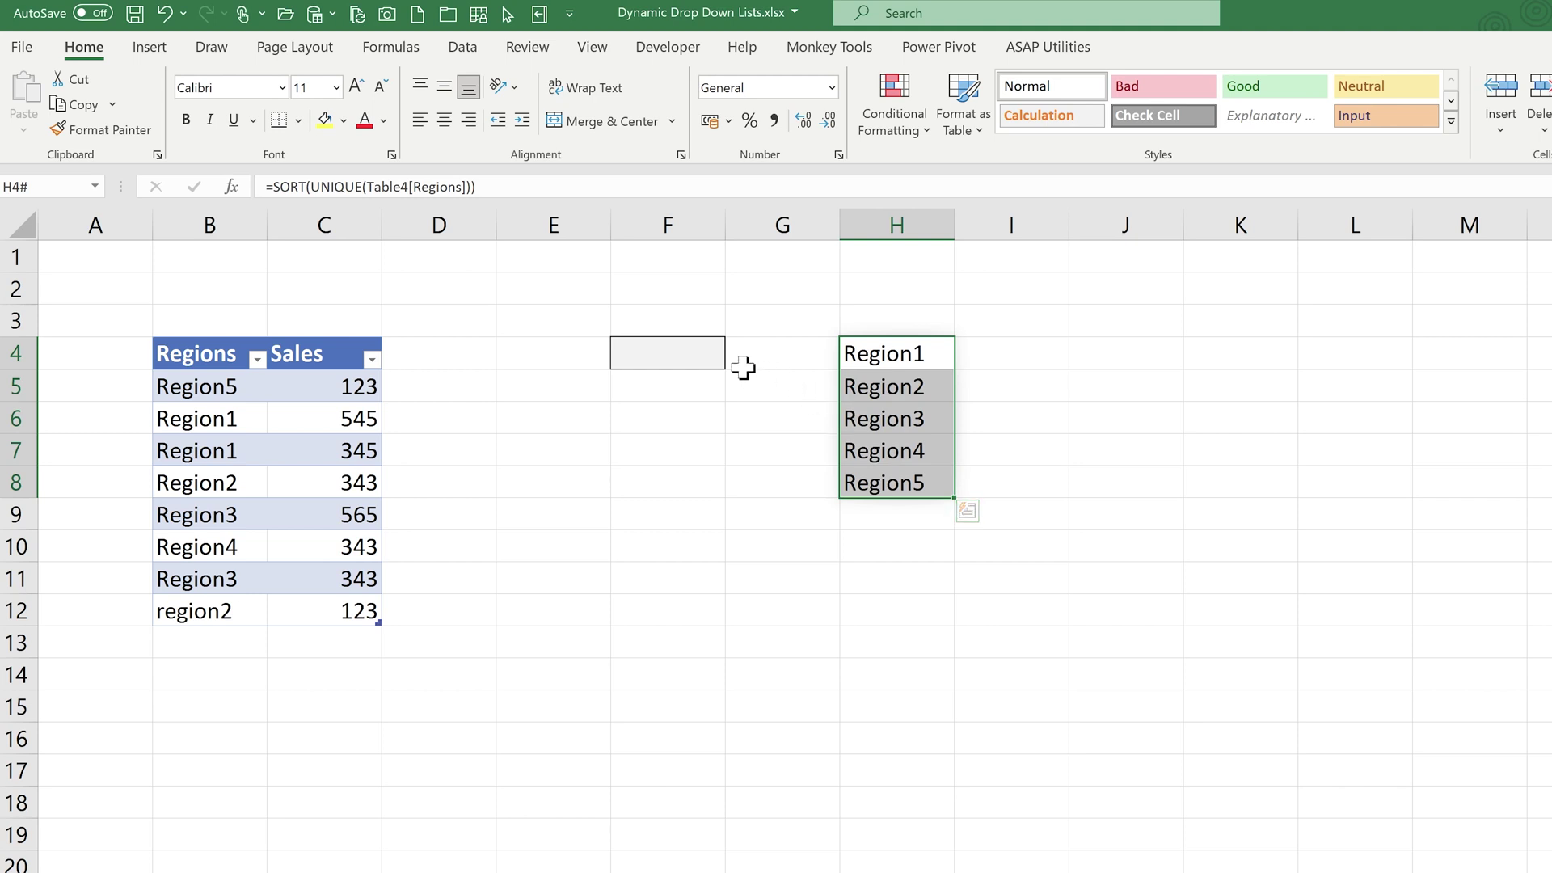
{"action": "left_click", "coordinate": [665, 352]}
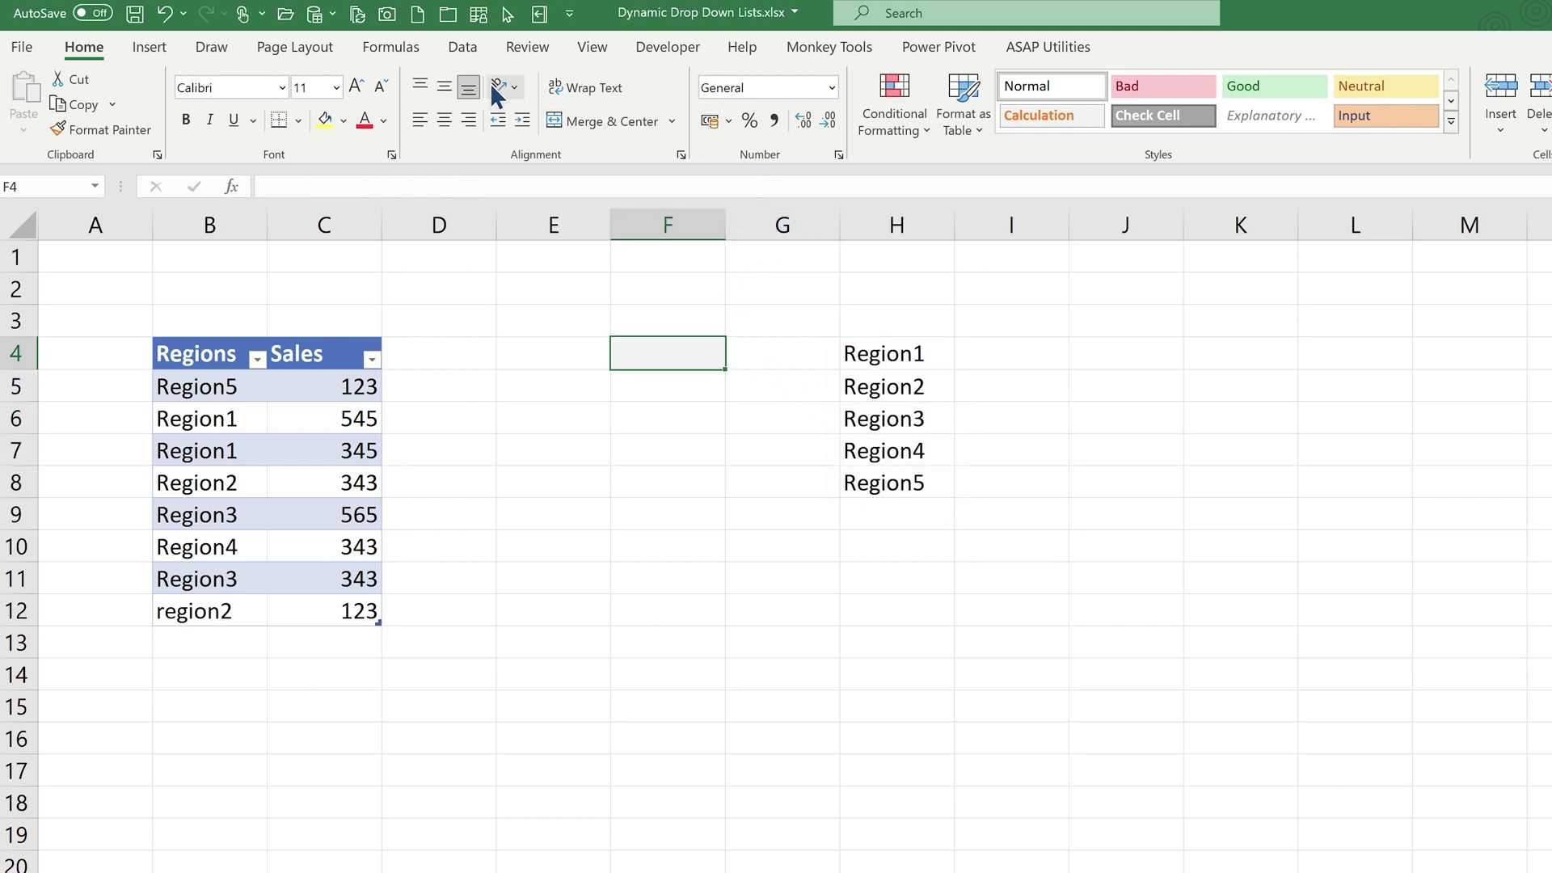
{"action": "left_click", "coordinate": [468, 47]}
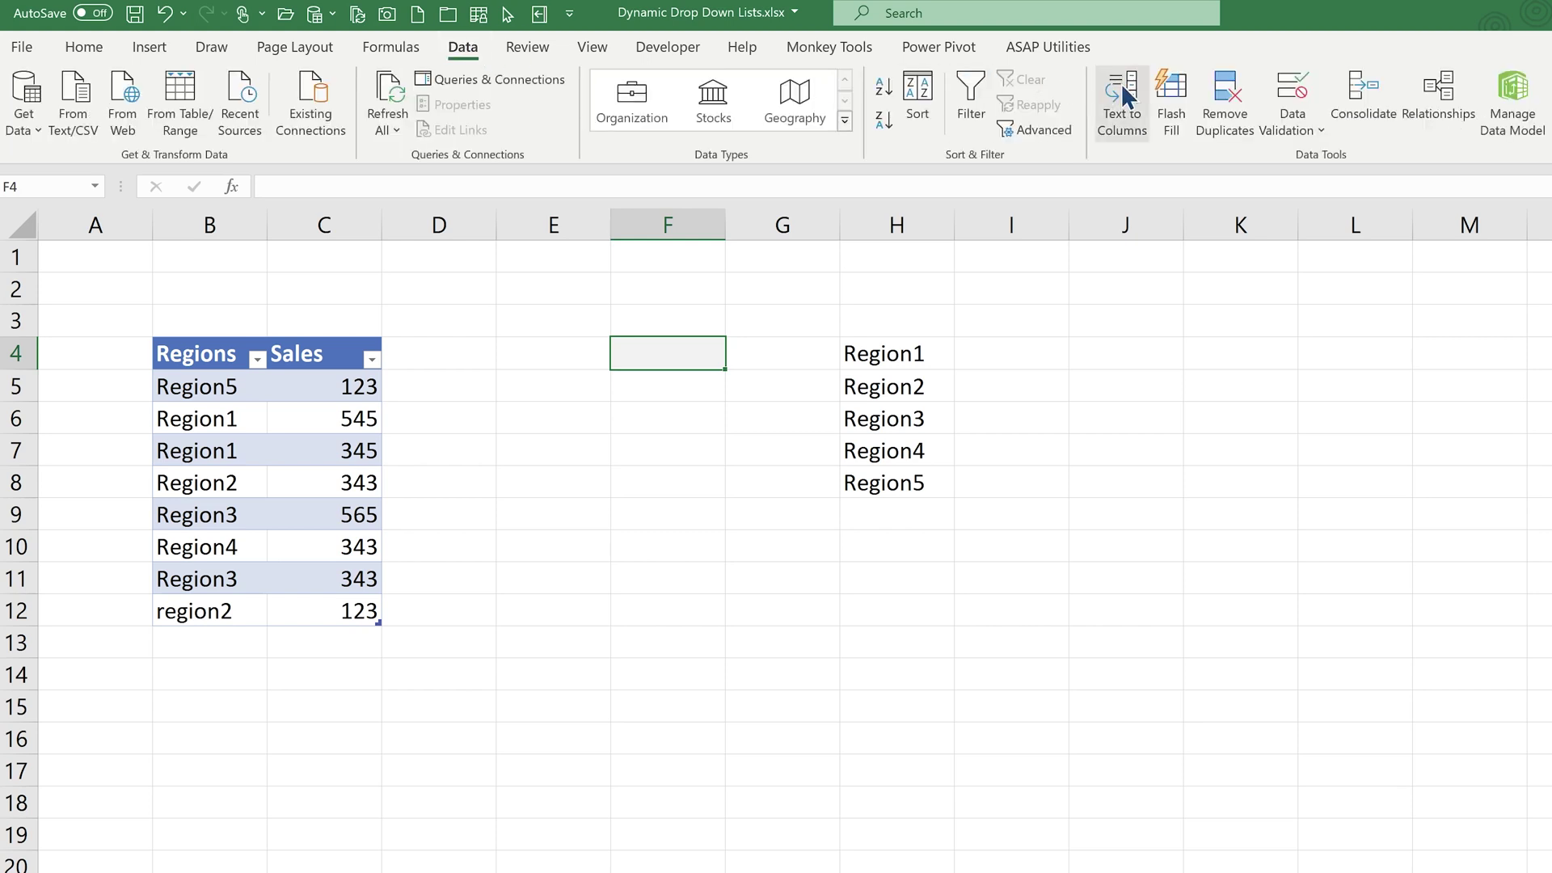
{"action": "left_click", "coordinate": [1285, 130]}
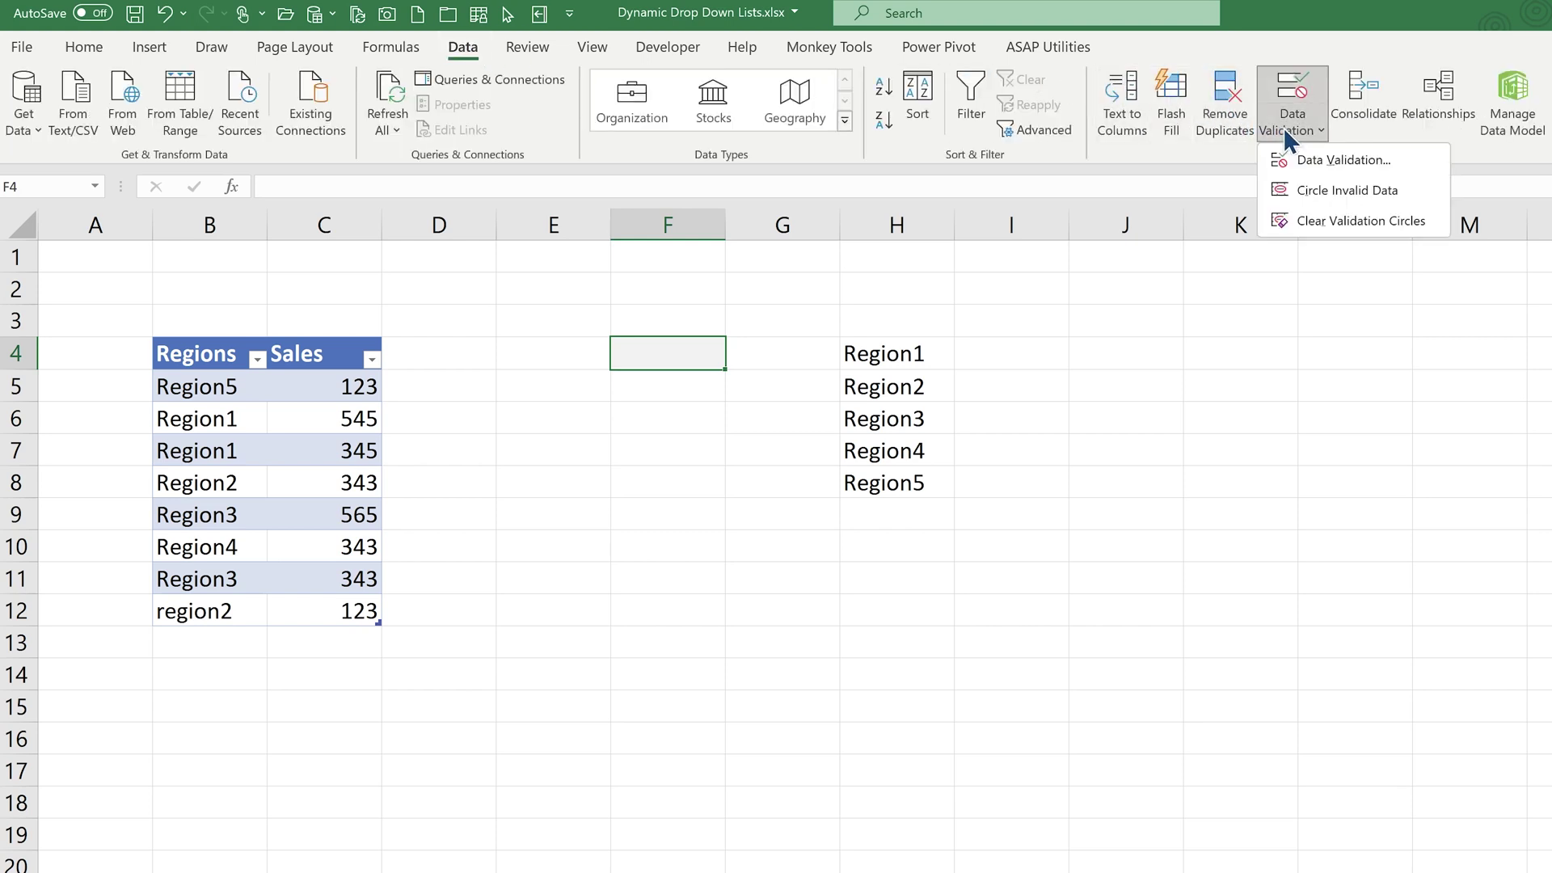
{"action": "left_click", "coordinate": [1313, 160]}
{"action": "left_click", "coordinate": [942, 312]}
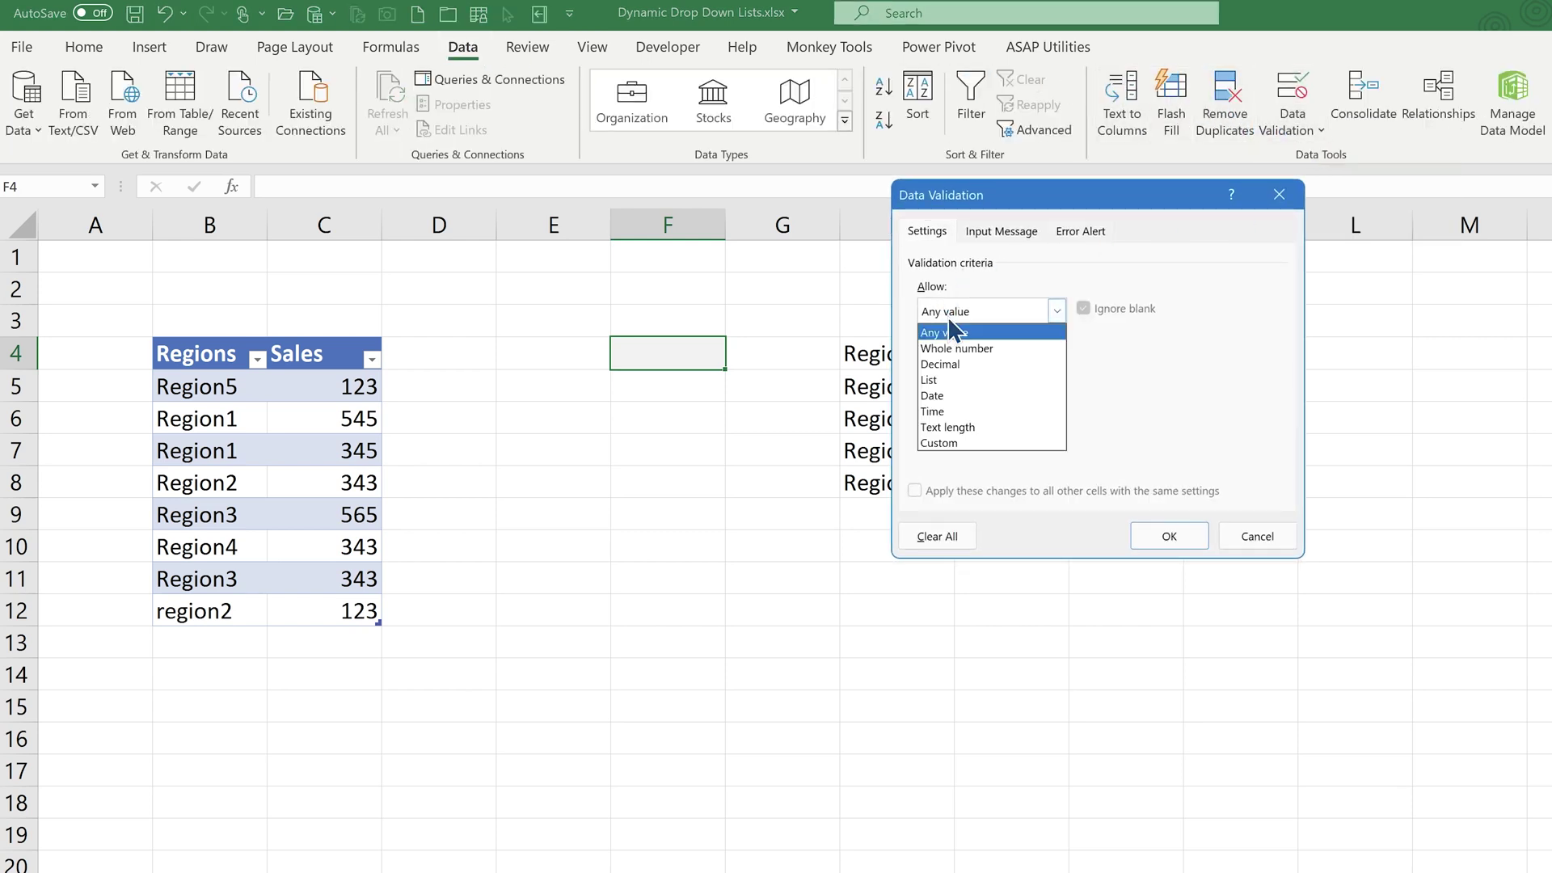
{"action": "left_click", "coordinate": [967, 380]}
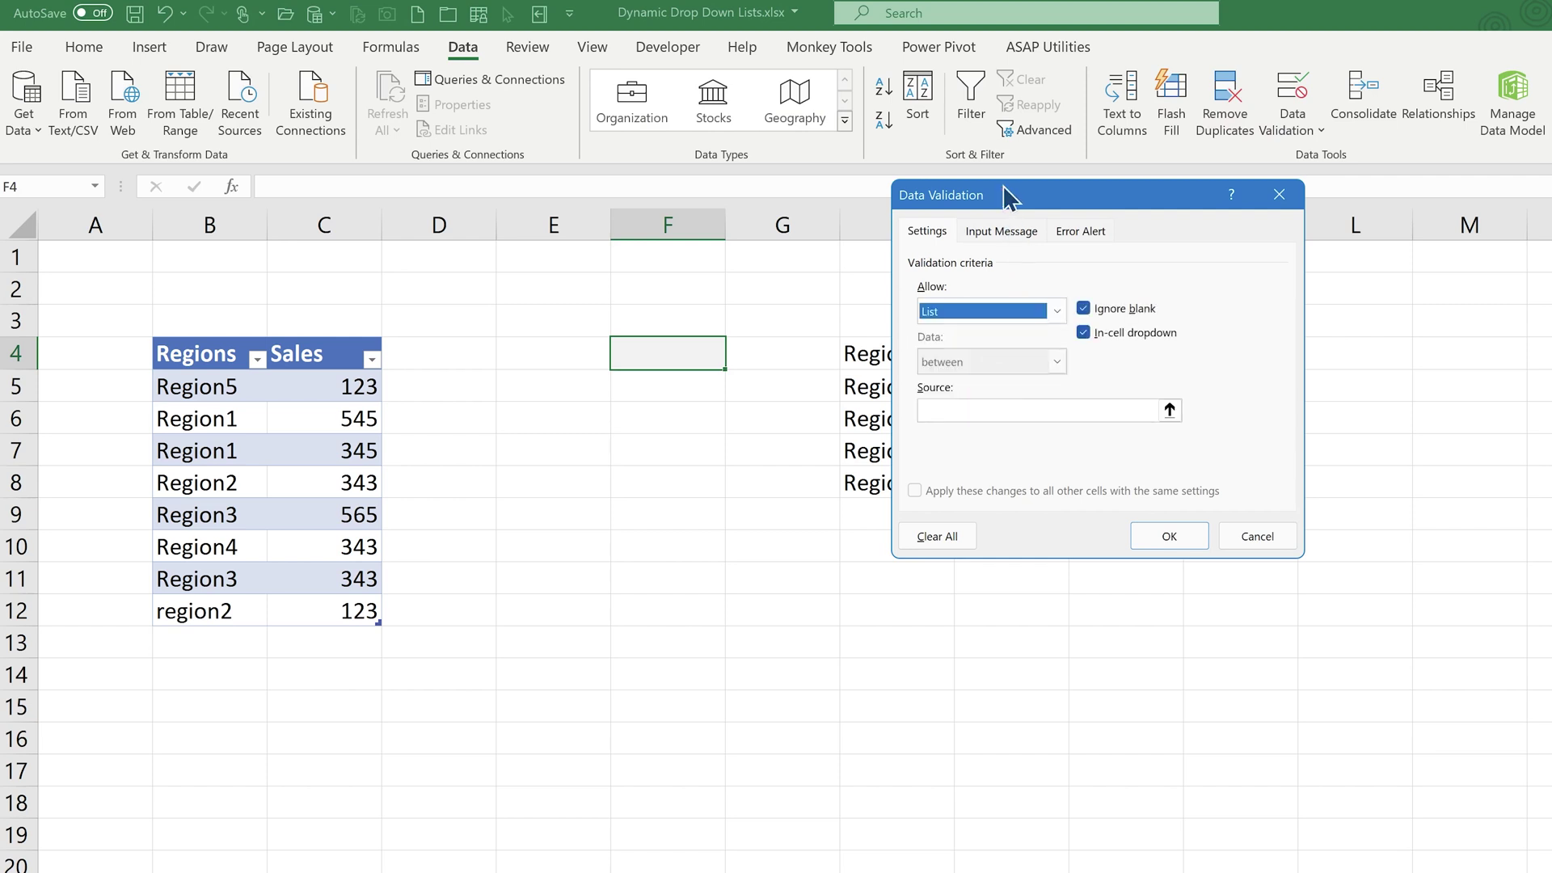
- Set the validation list's source to the spill range =$H$4# and apply the rule to F4
{"action": "left_click_drag", "start_coordinate": [1009, 191], "coordinate": [1177, 237]}
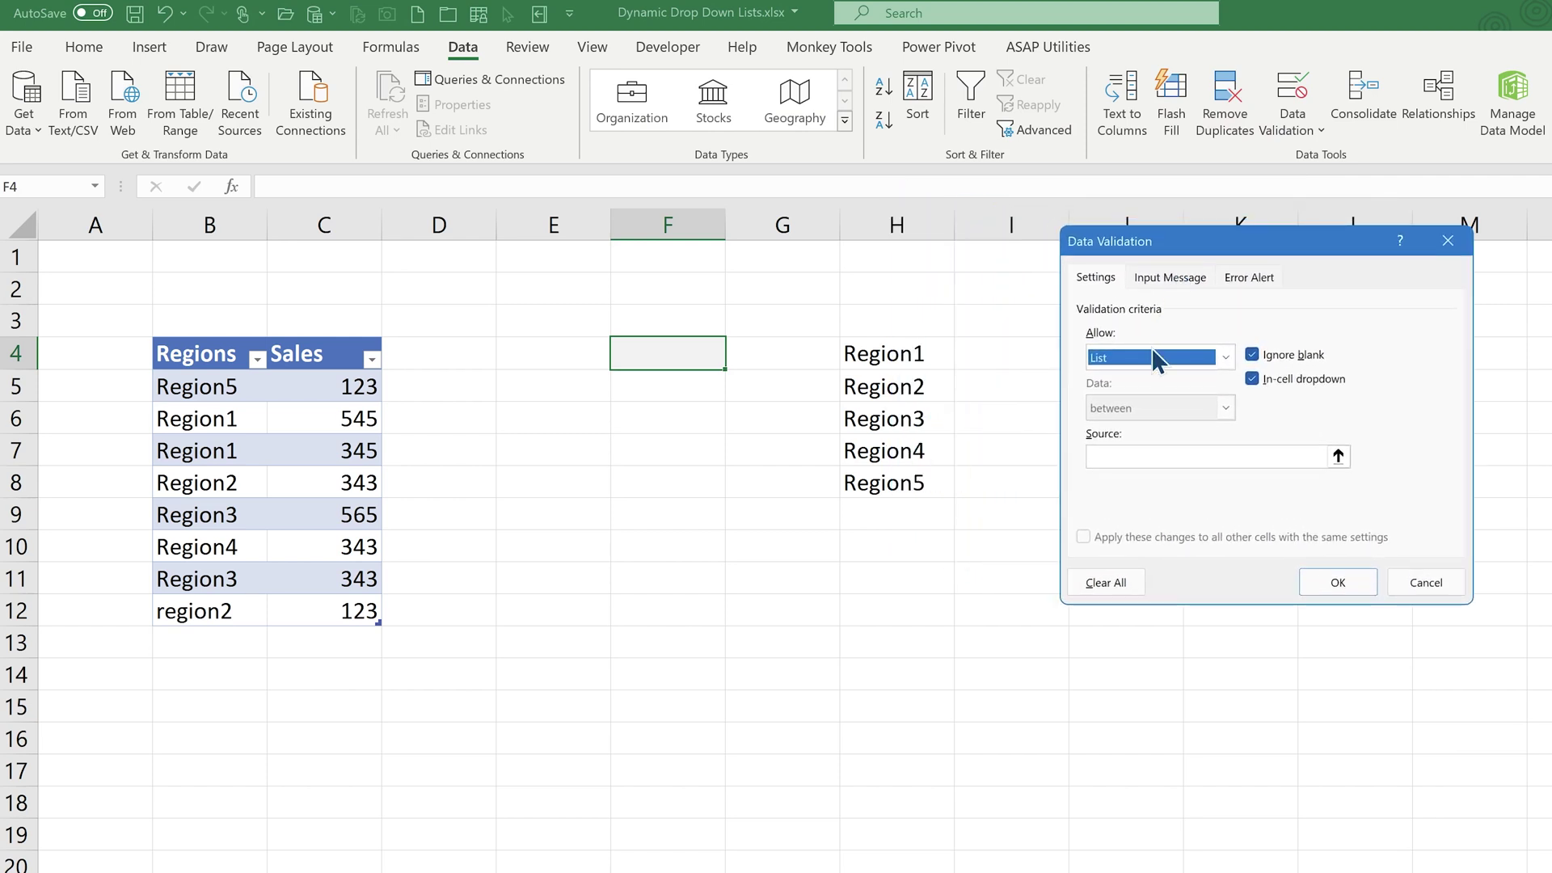
{"action": "left_click", "coordinate": [1105, 458]}
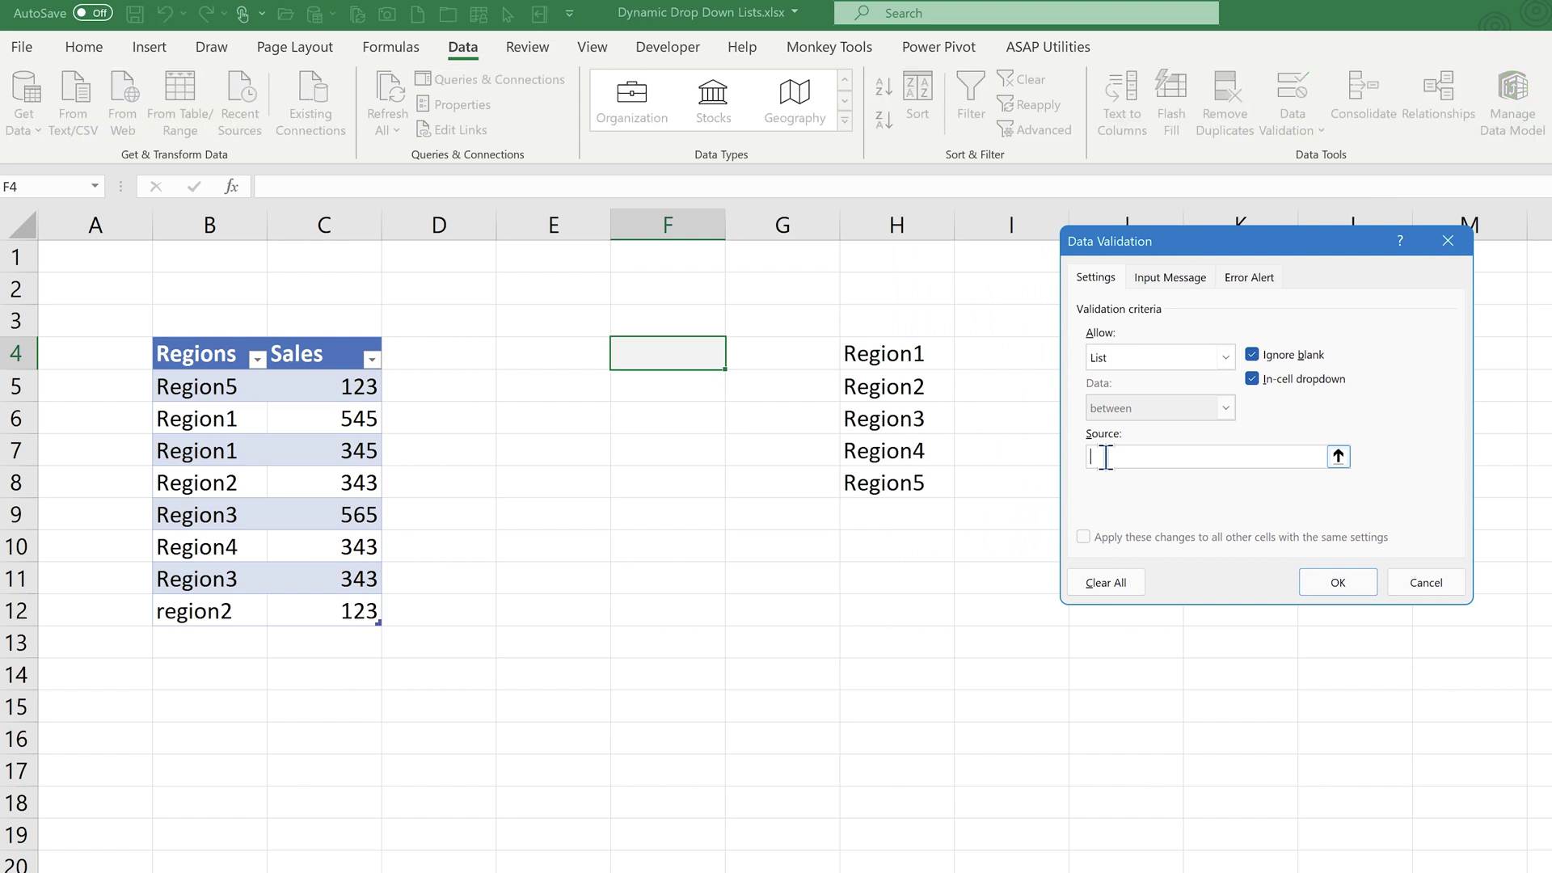
{"action": "left_click", "coordinate": [919, 351]}
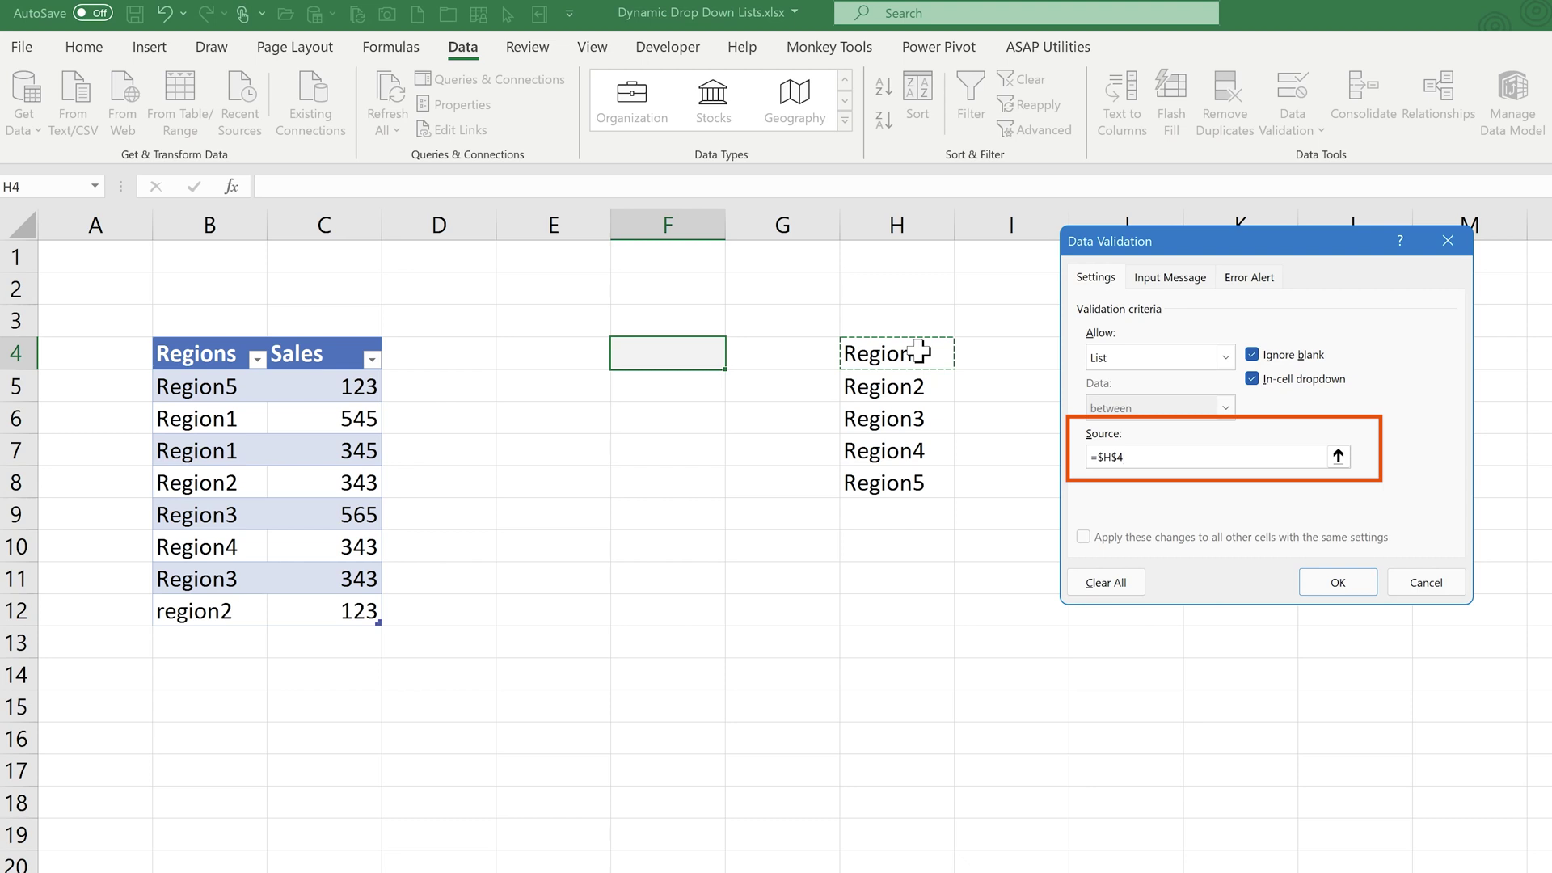
{"action": "type", "text": "#"}
{"action": "key", "text": "Return"}
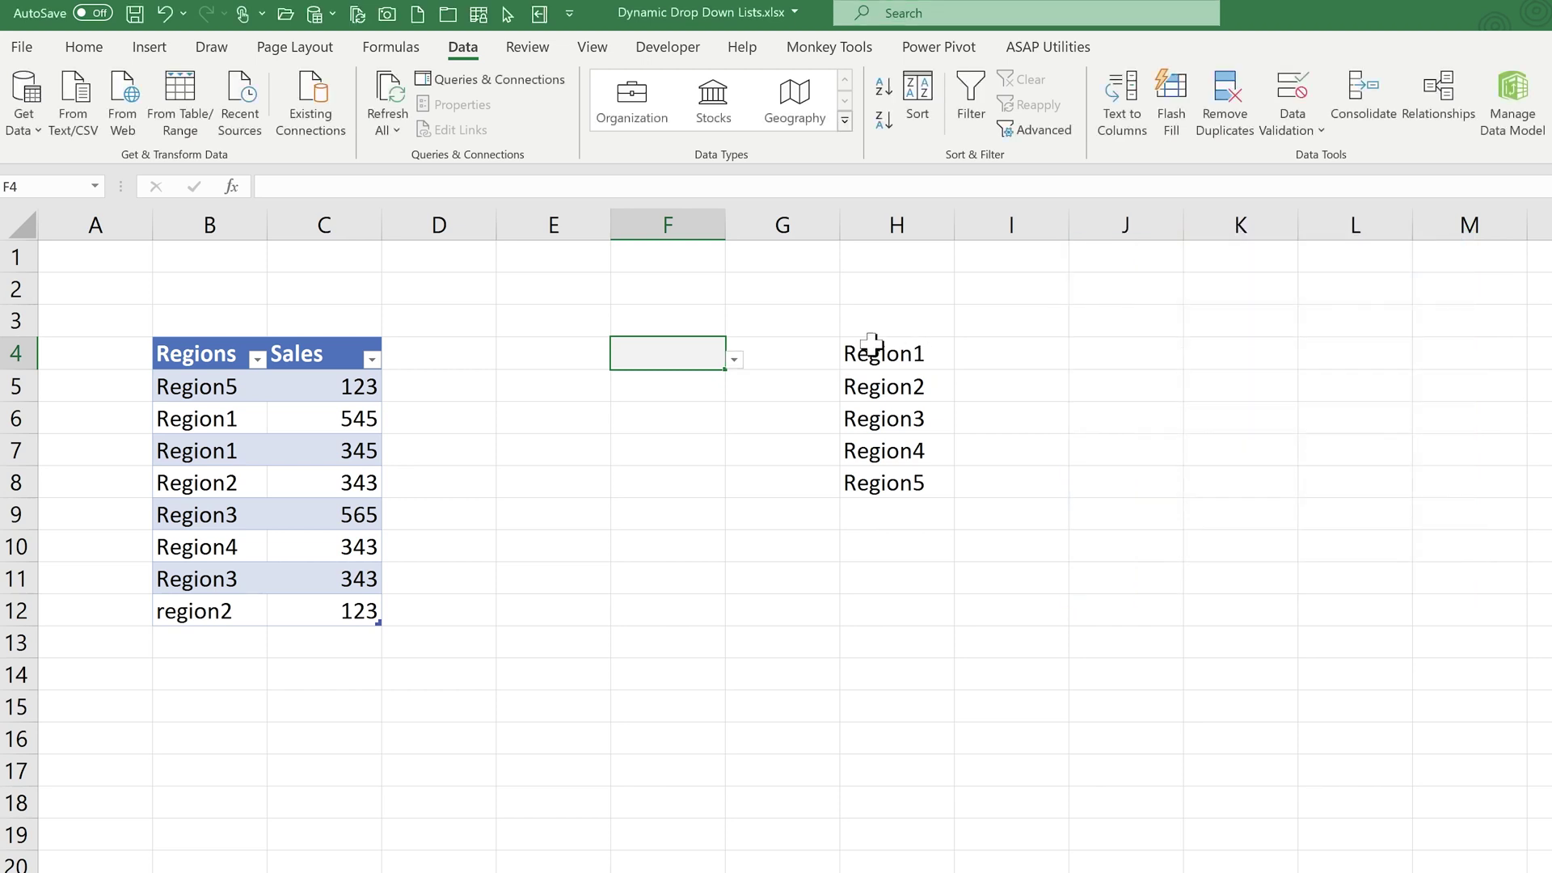
- Compare the choices in F4's drop-down list with the regions spilled from the formula in H4
{"action": "left_click", "coordinate": [735, 366]}
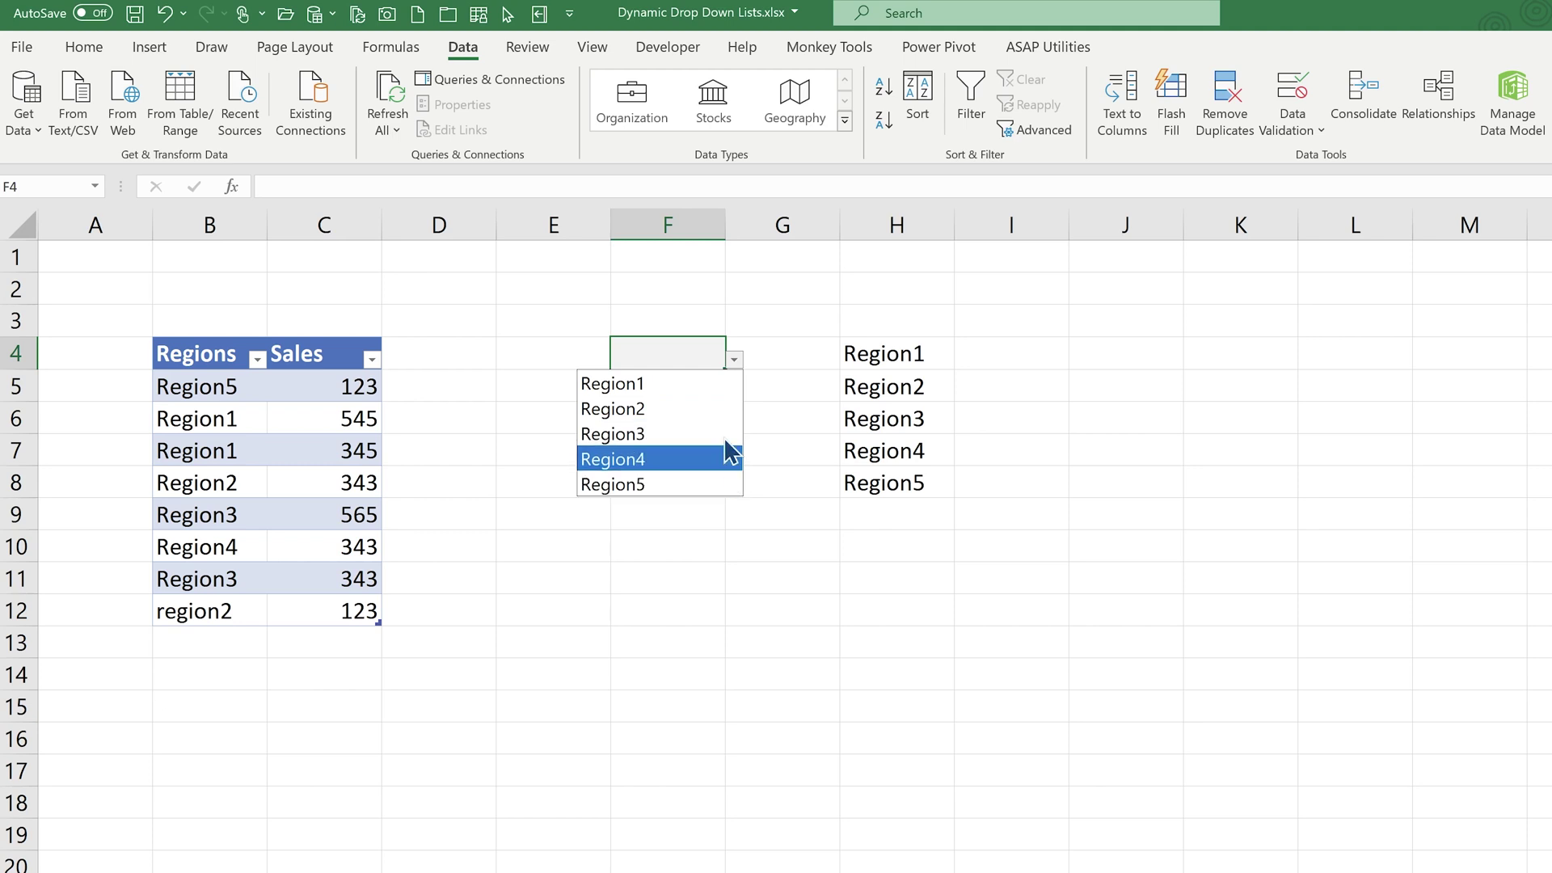
{"action": "left_click", "coordinate": [922, 353]}
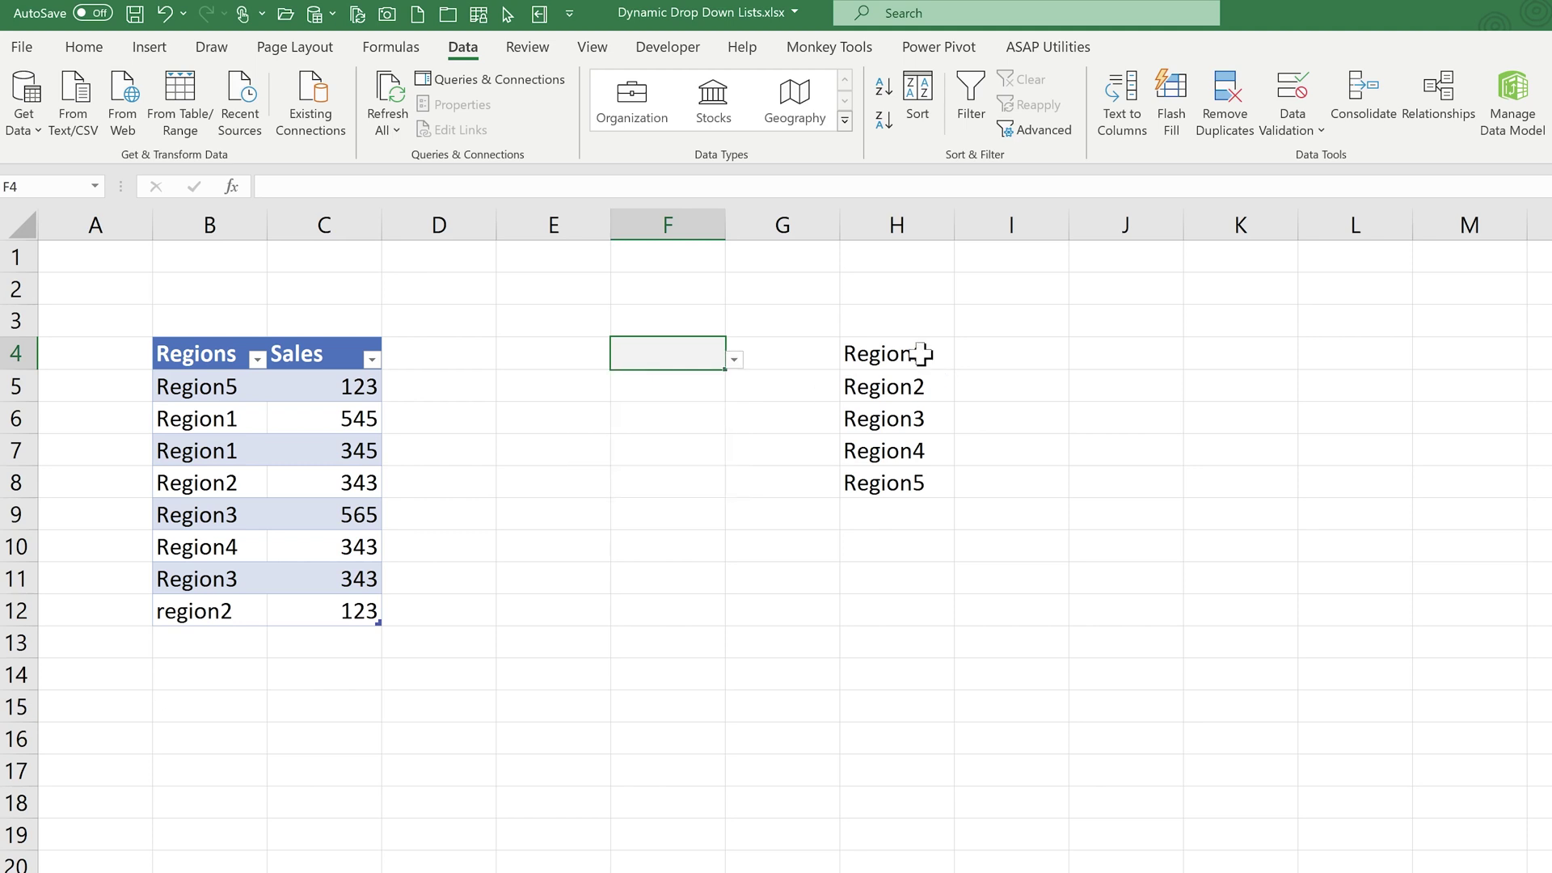
{"action": "left_click", "coordinate": [921, 353]}
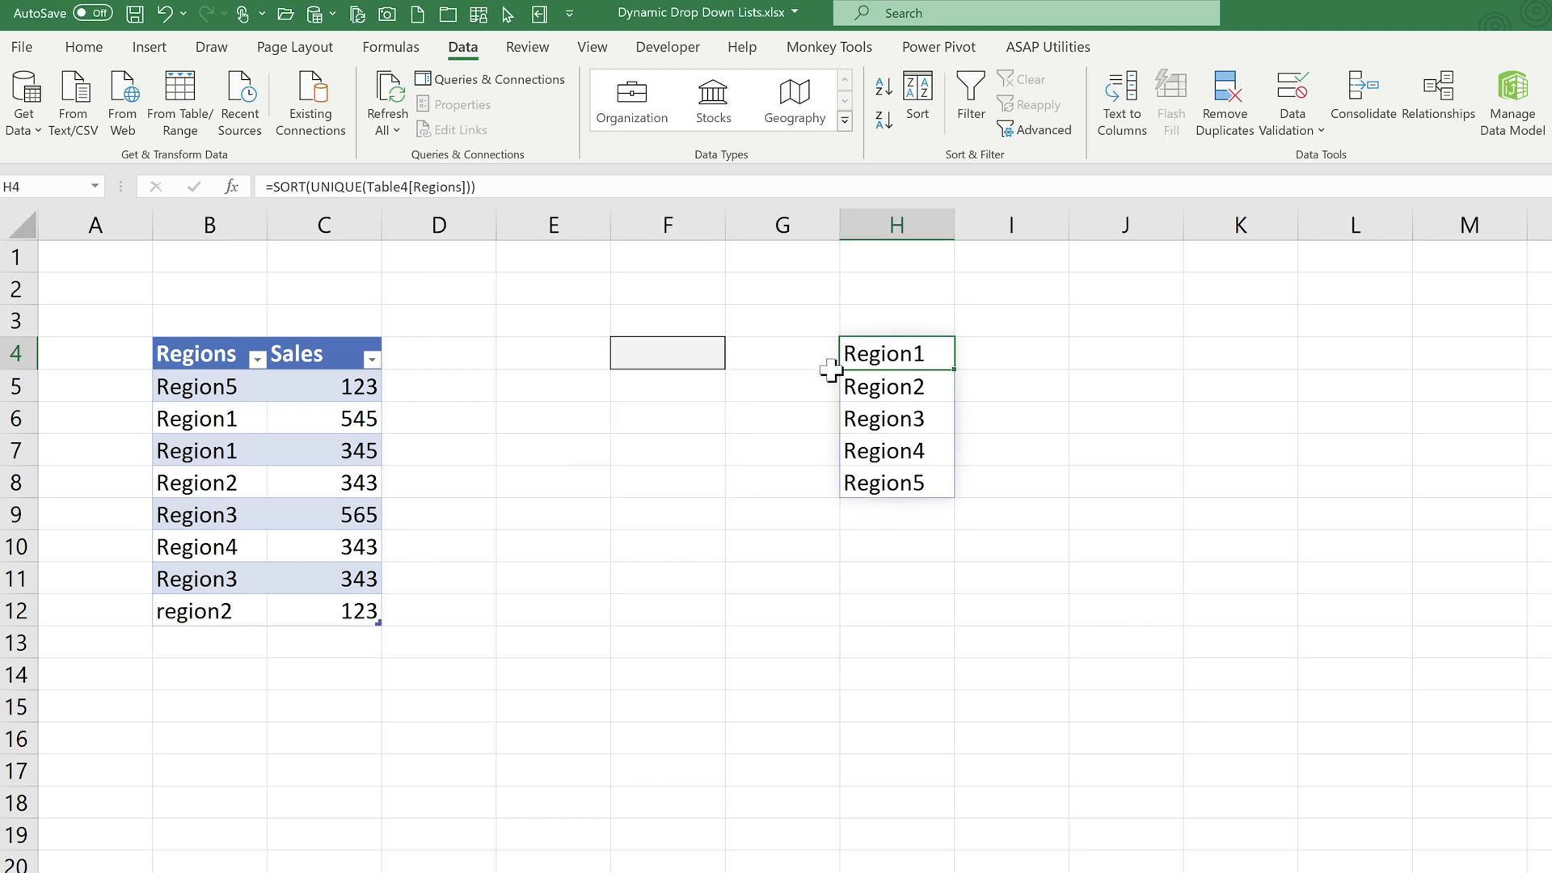
{"action": "left_click", "coordinate": [695, 354]}
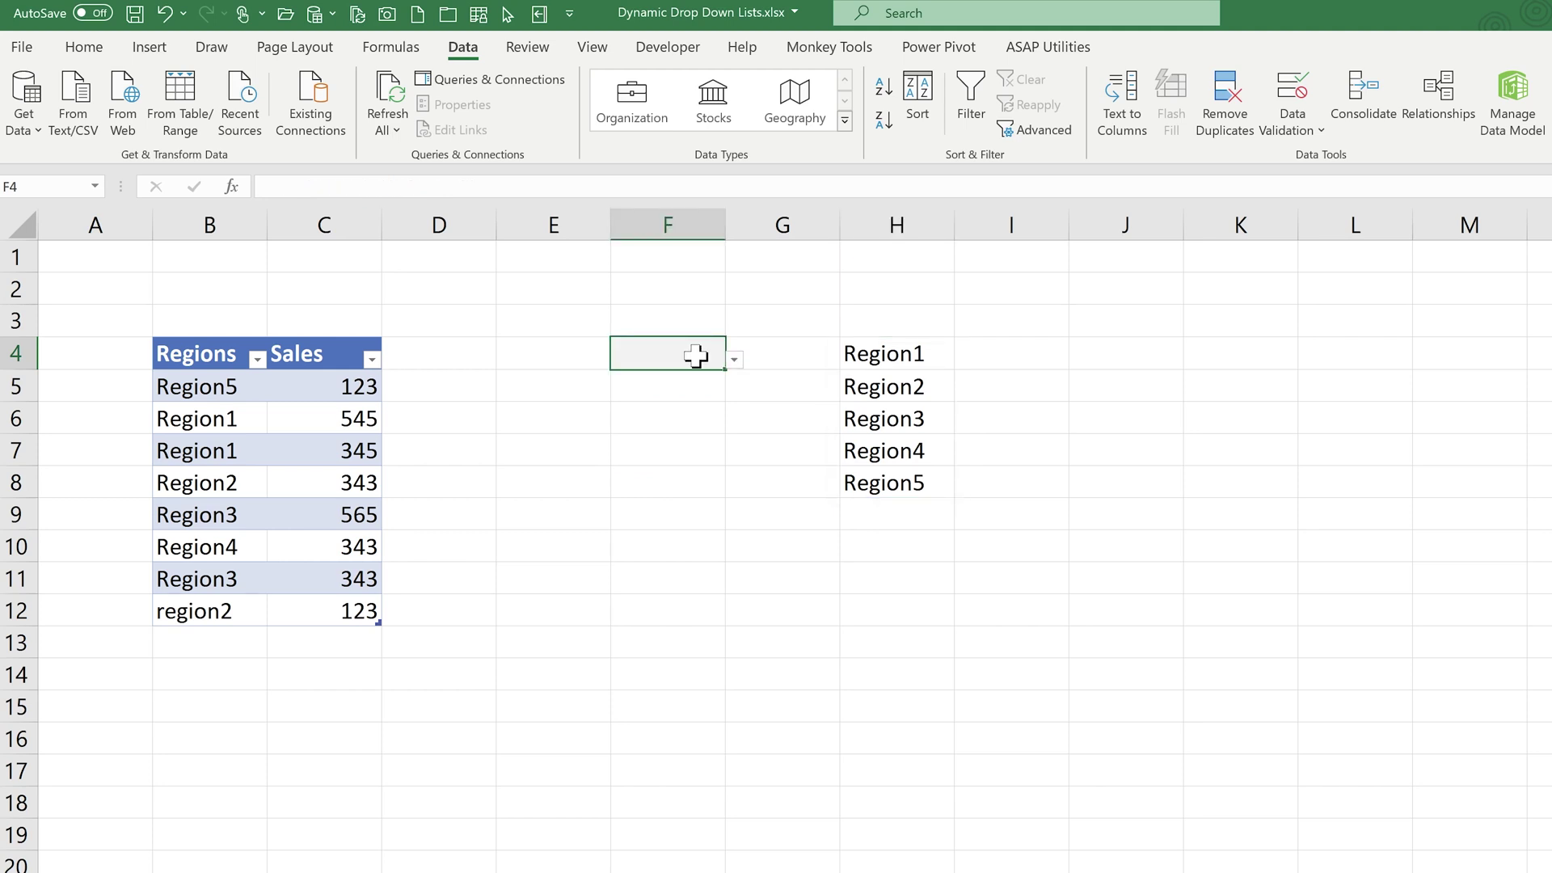
{"action": "left_click", "coordinate": [735, 358]}
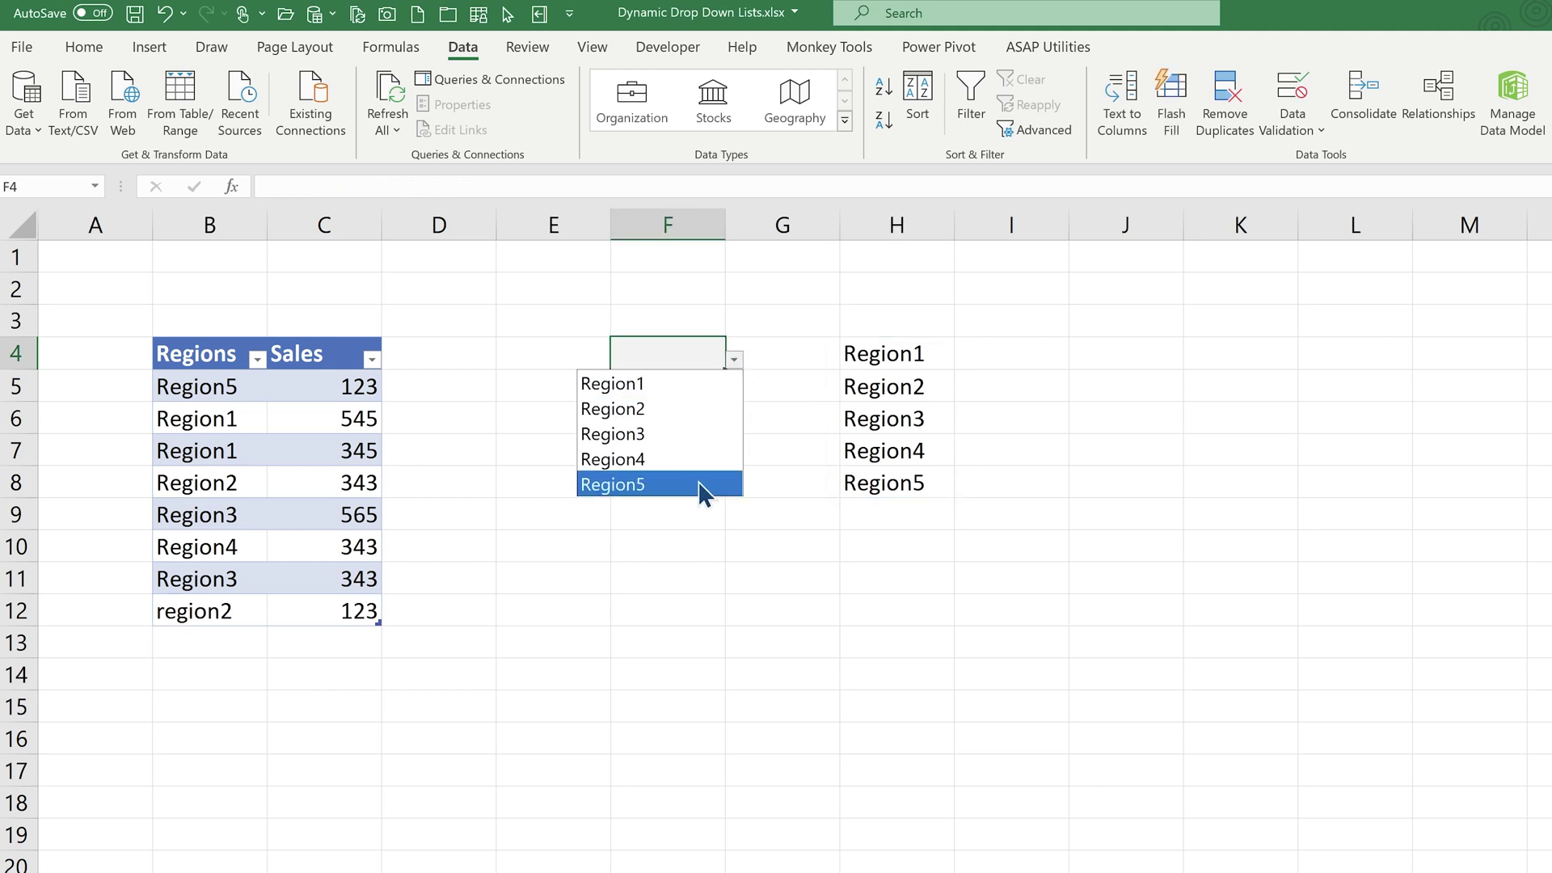
{"action": "left_click", "coordinate": [198, 652]}
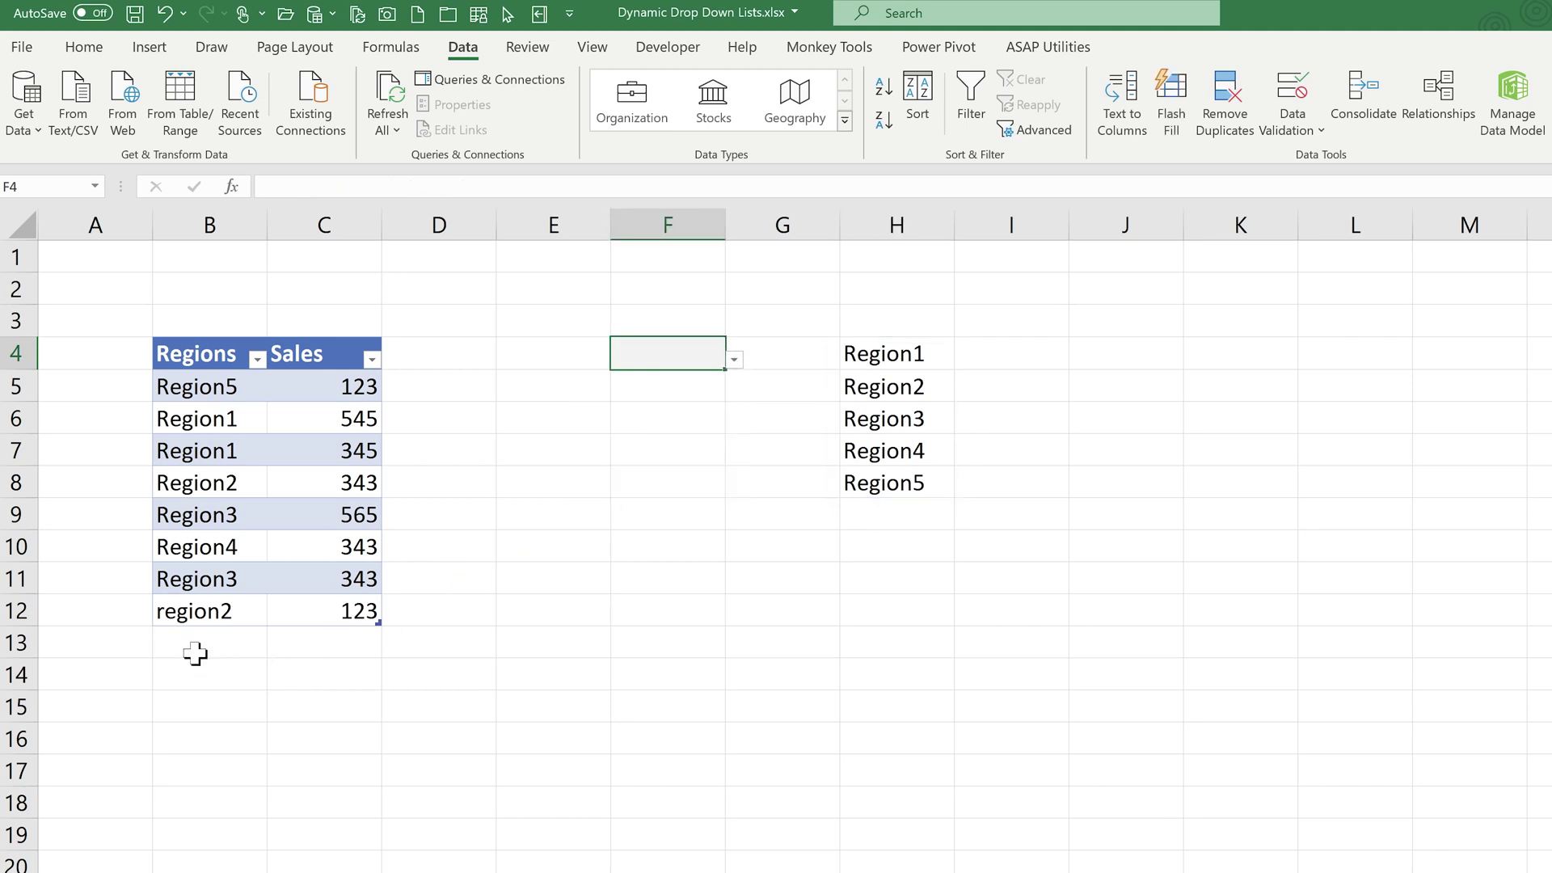
- Add a row beneath the table's last entry in row 13 with region Region6 and sales 121
{"action": "left_click", "coordinate": [191, 641]}
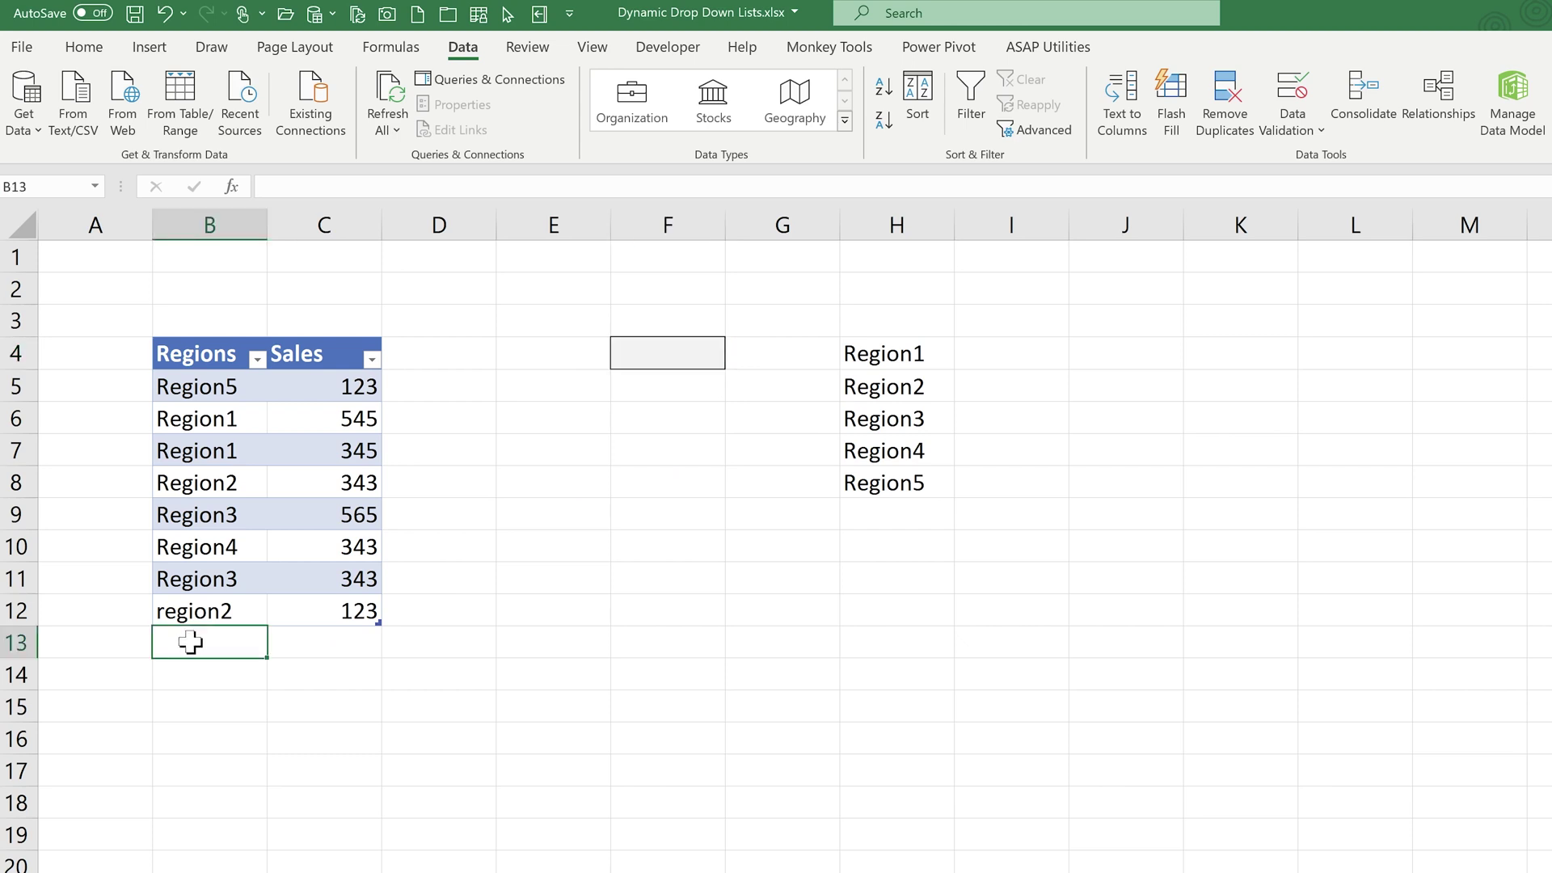
{"action": "type", "text": "Regio"}
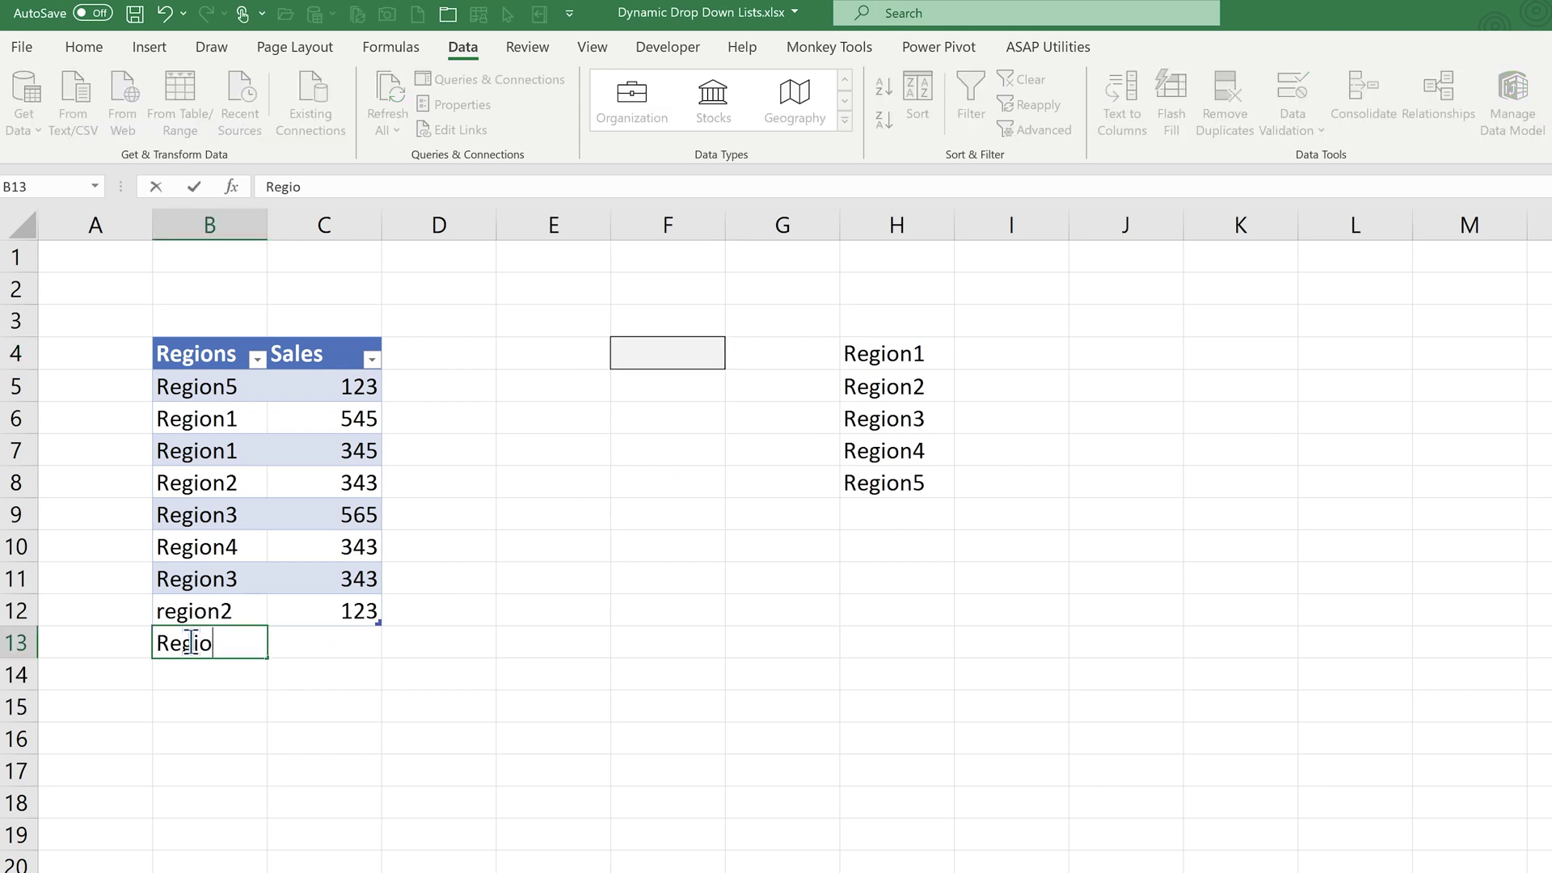
{"action": "type", "text": "n6"}
{"action": "key", "text": "Tab"}
{"action": "type", "text": "121"}
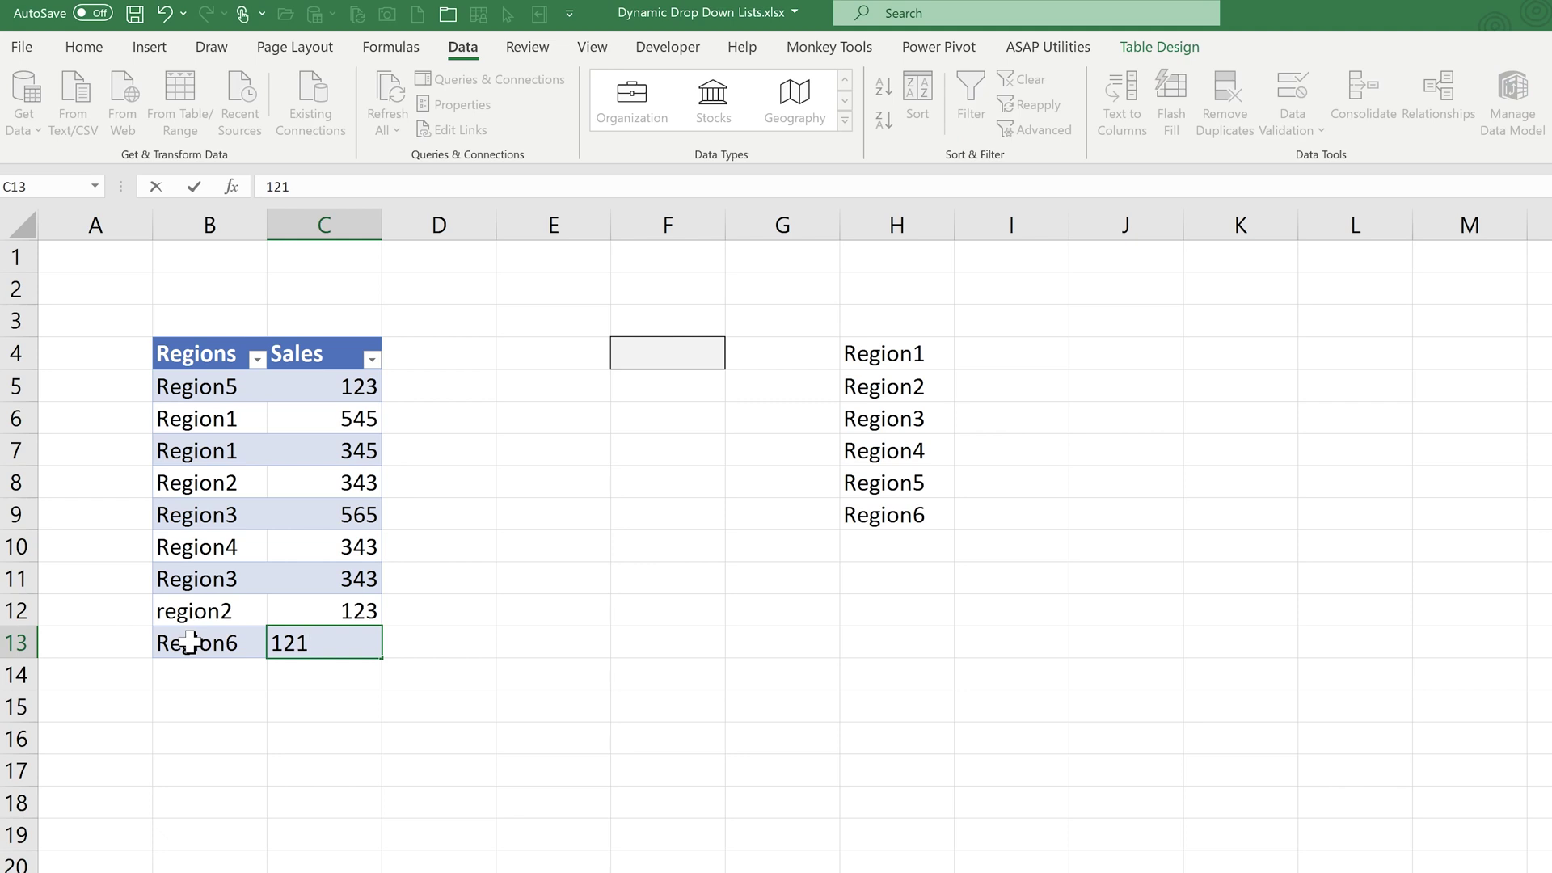
{"action": "key", "text": "Return"}
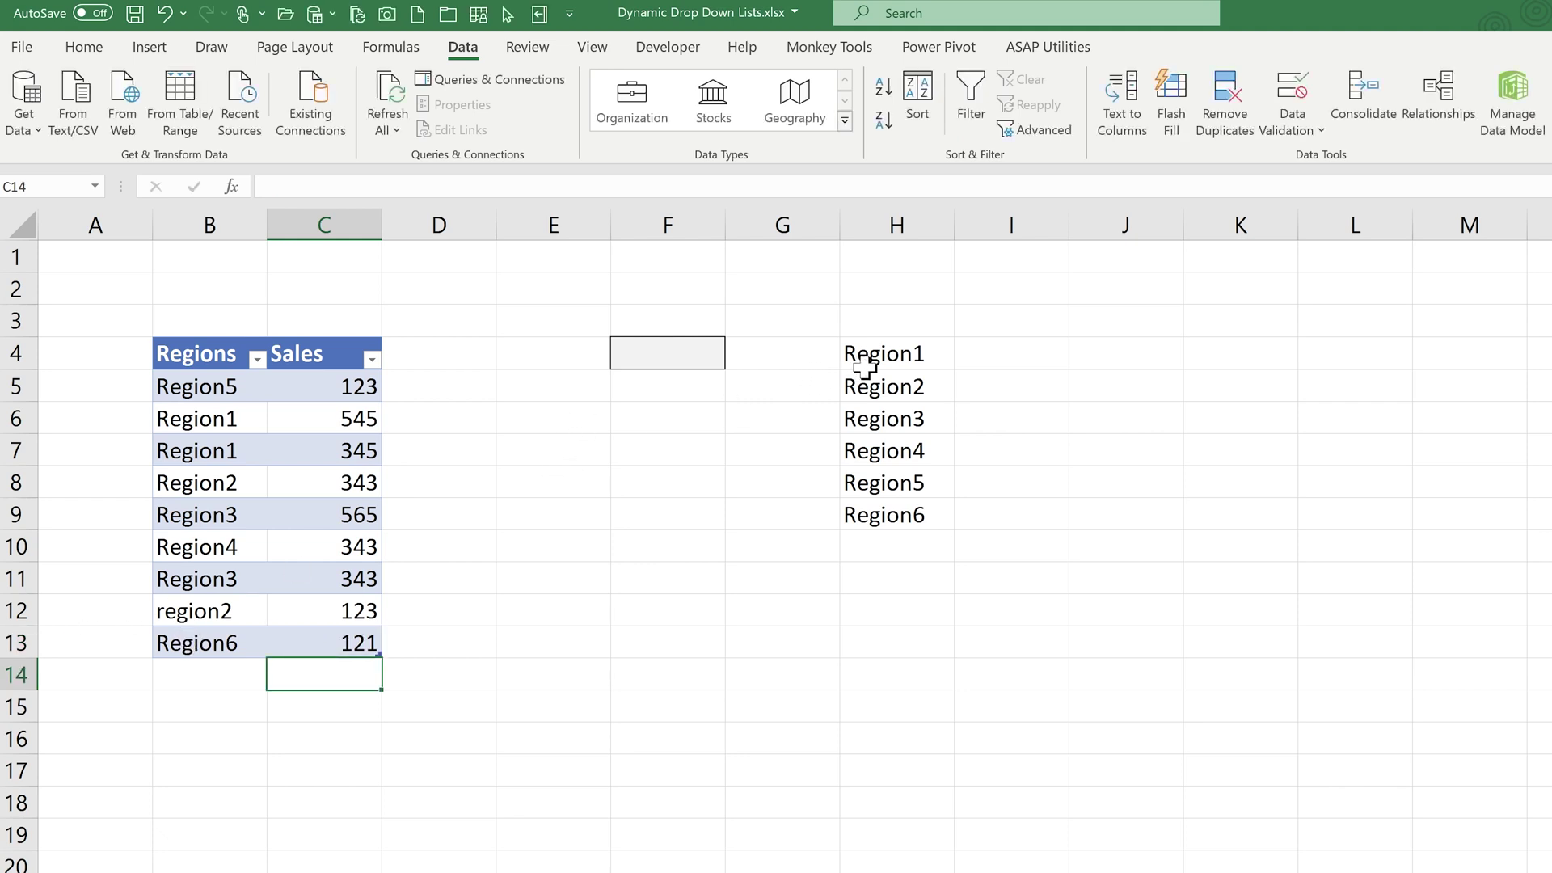
- Check the spilled list in column H and F4's drop-down choices for the newly added region
{"action": "left_click_drag", "start_coordinate": [873, 356], "coordinate": [884, 518]}
{"action": "left_click", "coordinate": [717, 354]}
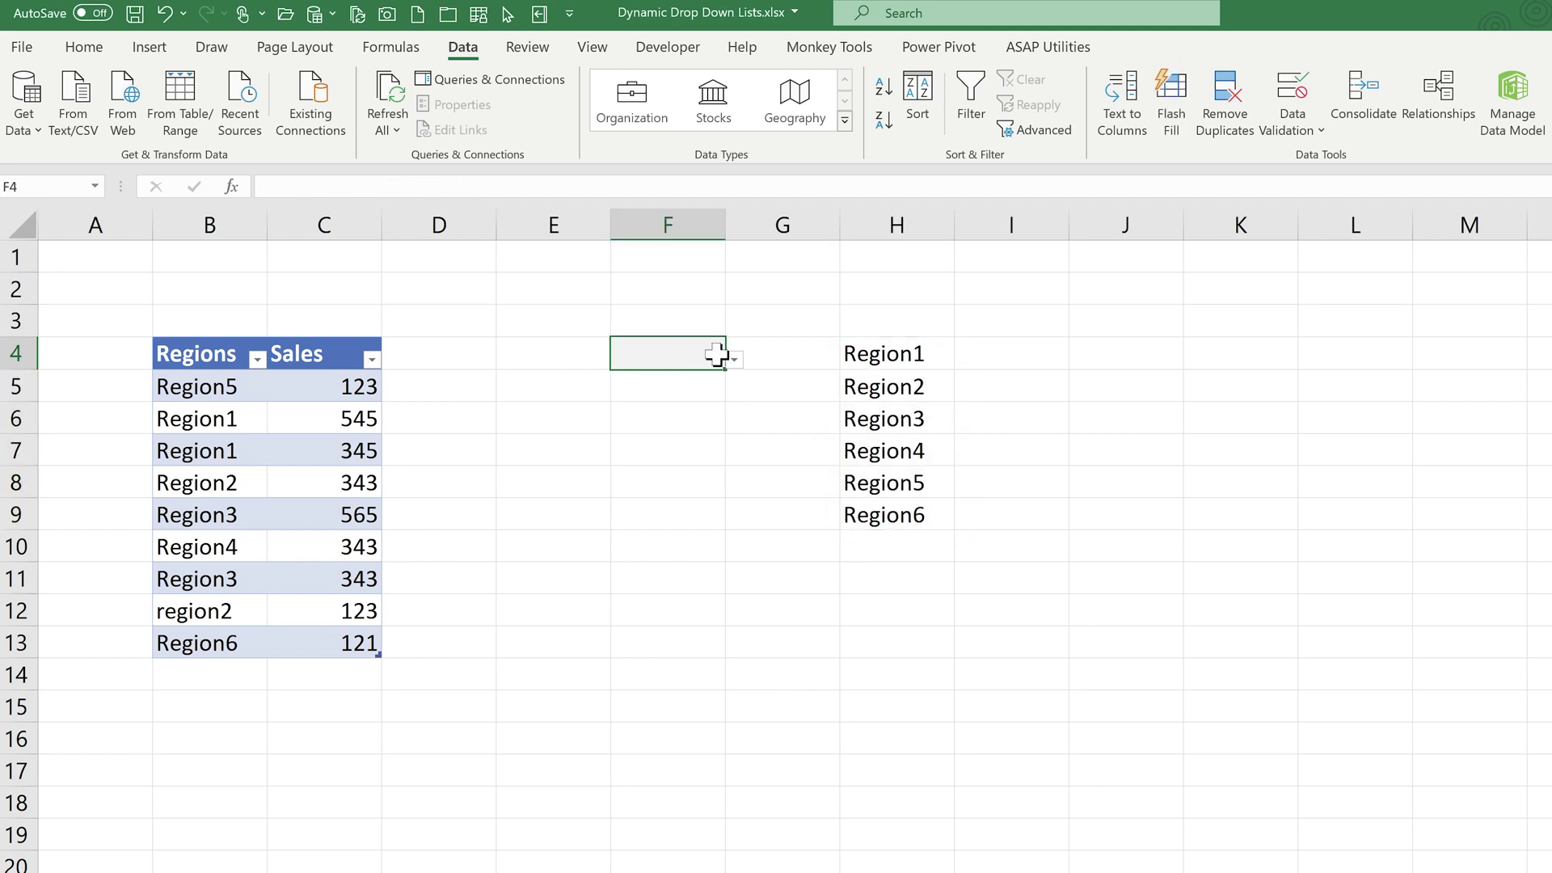
{"action": "left_click", "coordinate": [735, 359]}
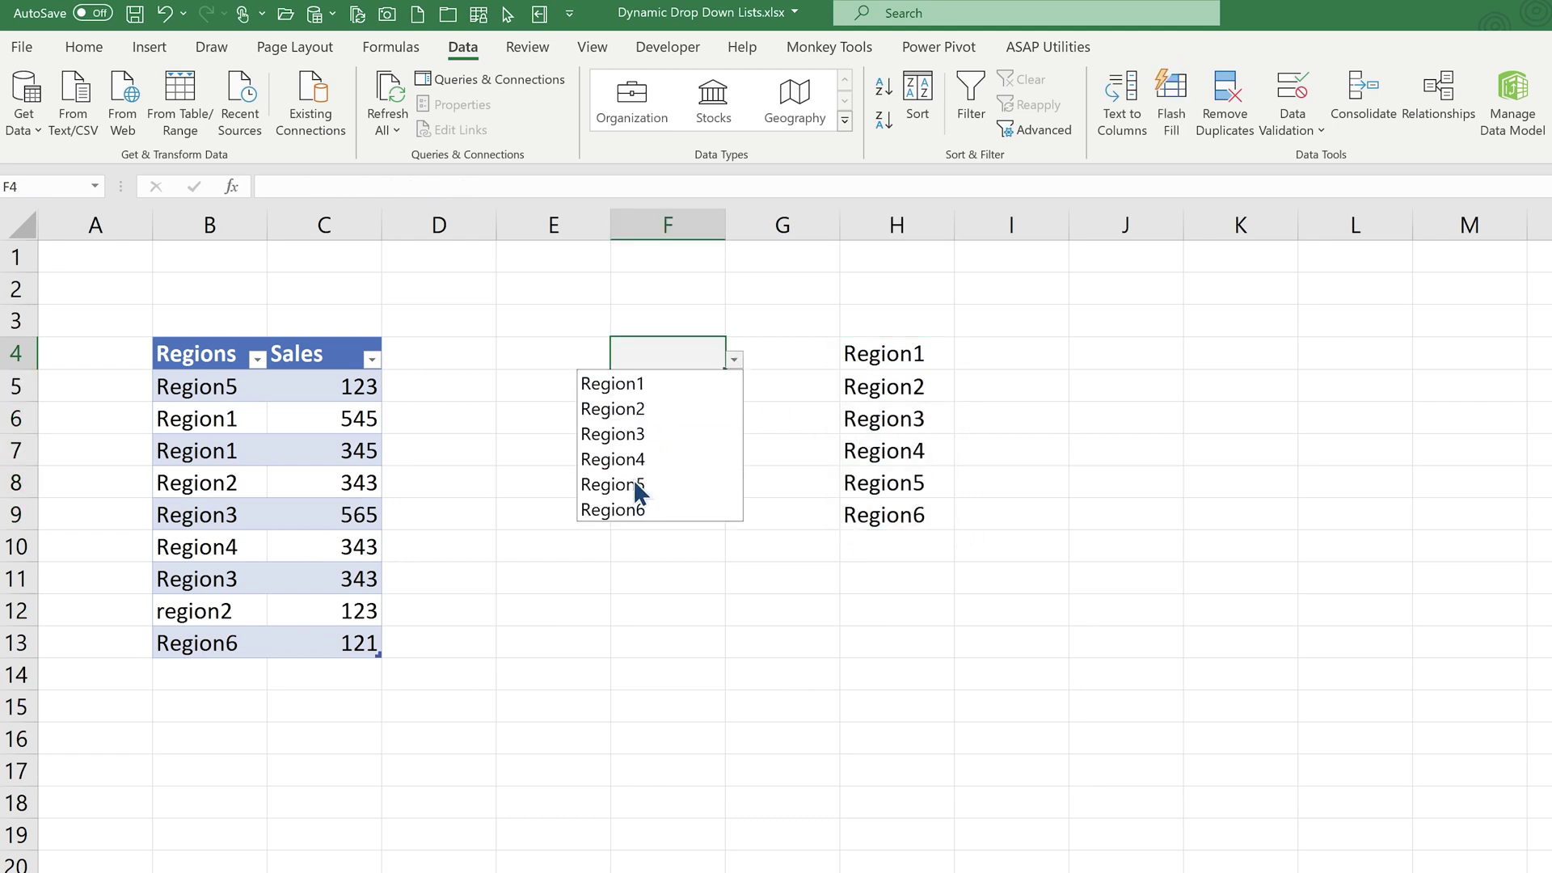